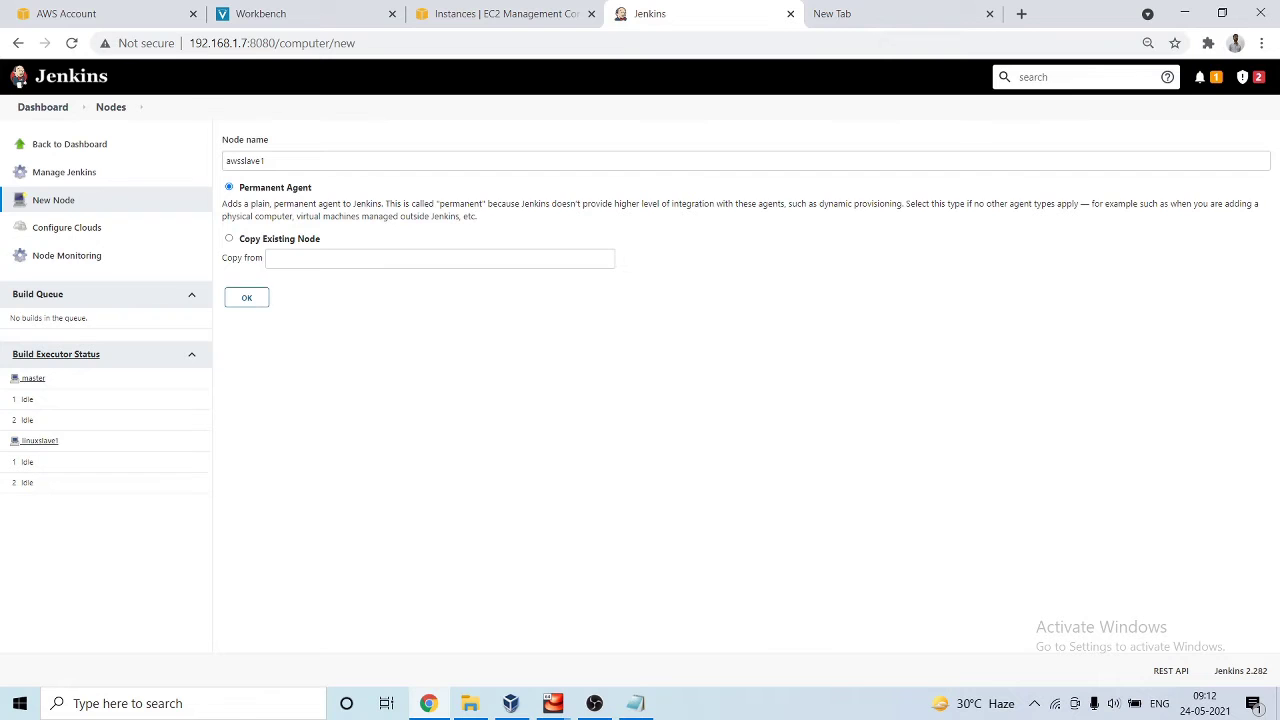
Create the permanent agent node awsslave1 and set its remote root directory to /awsslave
key(Return)
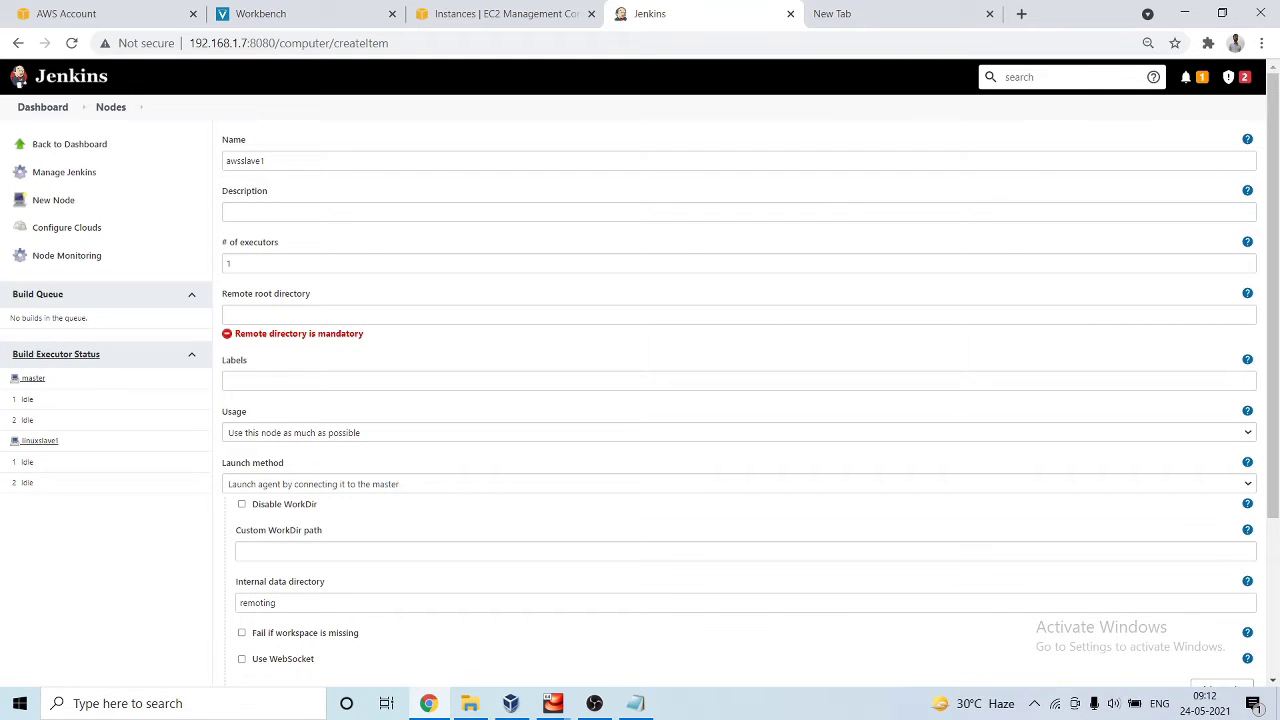
click(500, 315)
text(/aws)
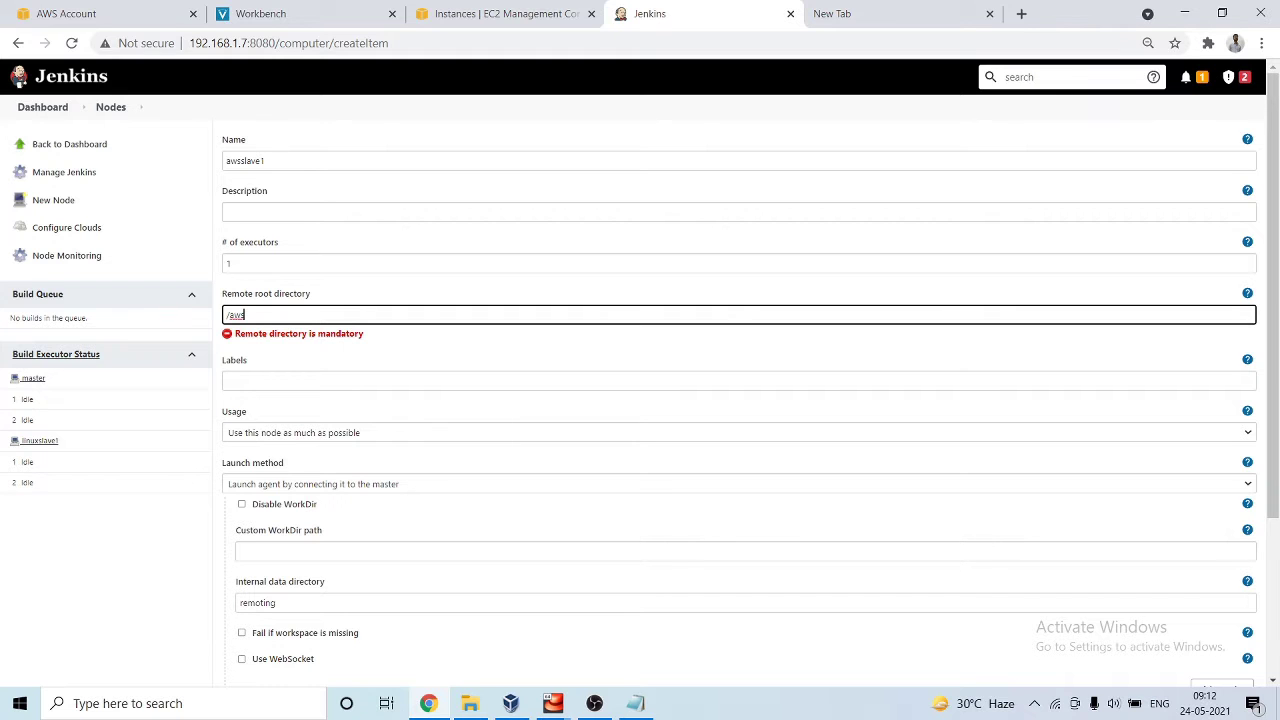
text(slave)
Set the node's launch method to Launch agents via SSH
scroll(740, 400, down, 2)
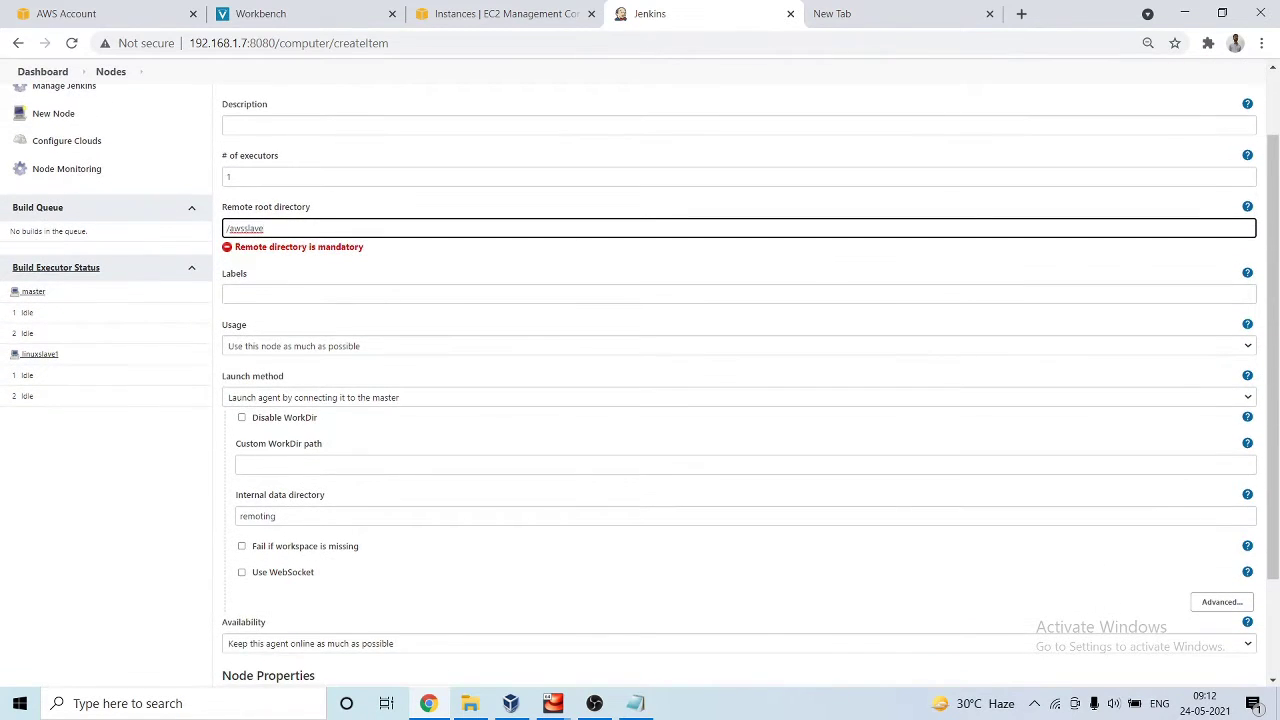
key(Tab)
key(Tab)
key(Tab)
key(alt+Down)
key(Down)
key(Down)
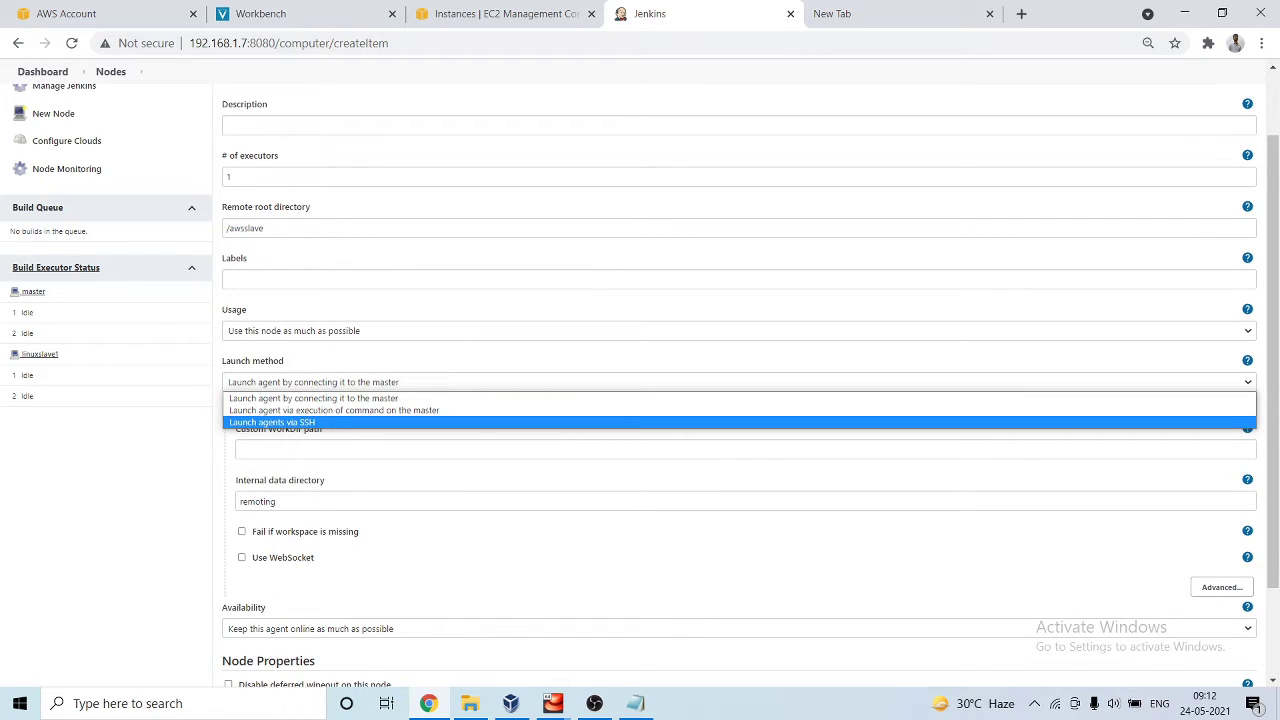
key(Return)
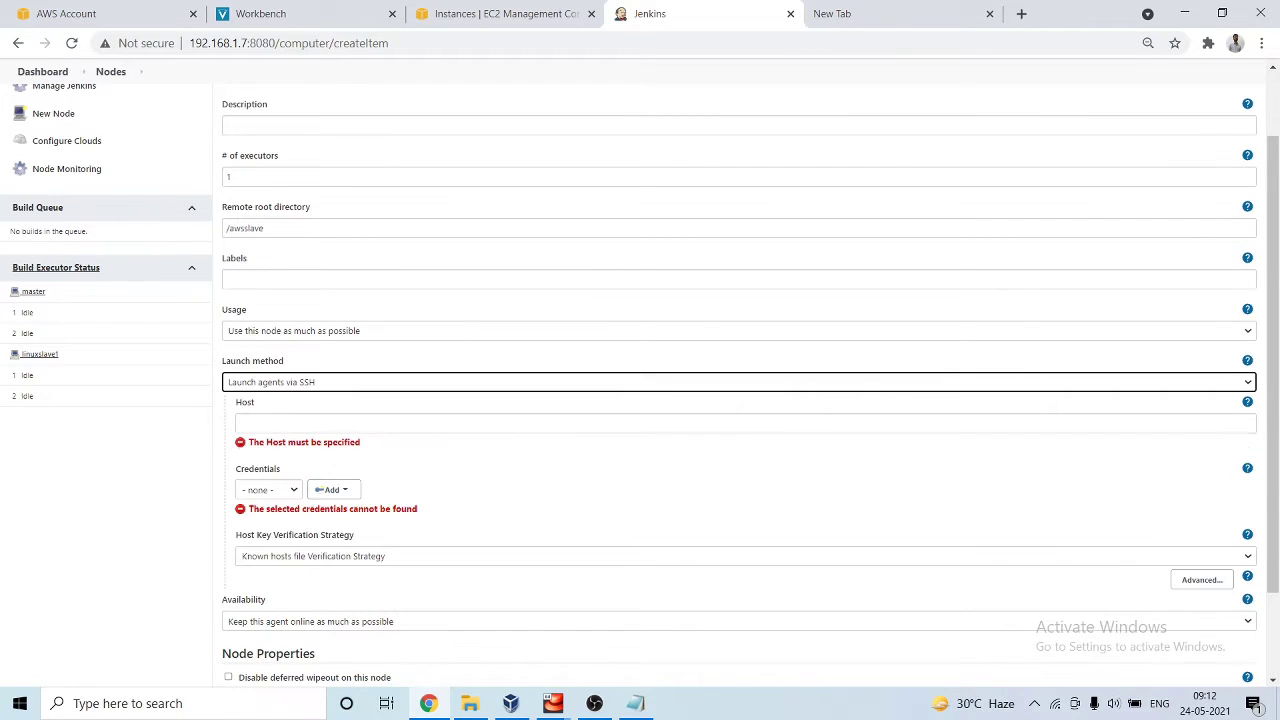
triple_click(318, 442)
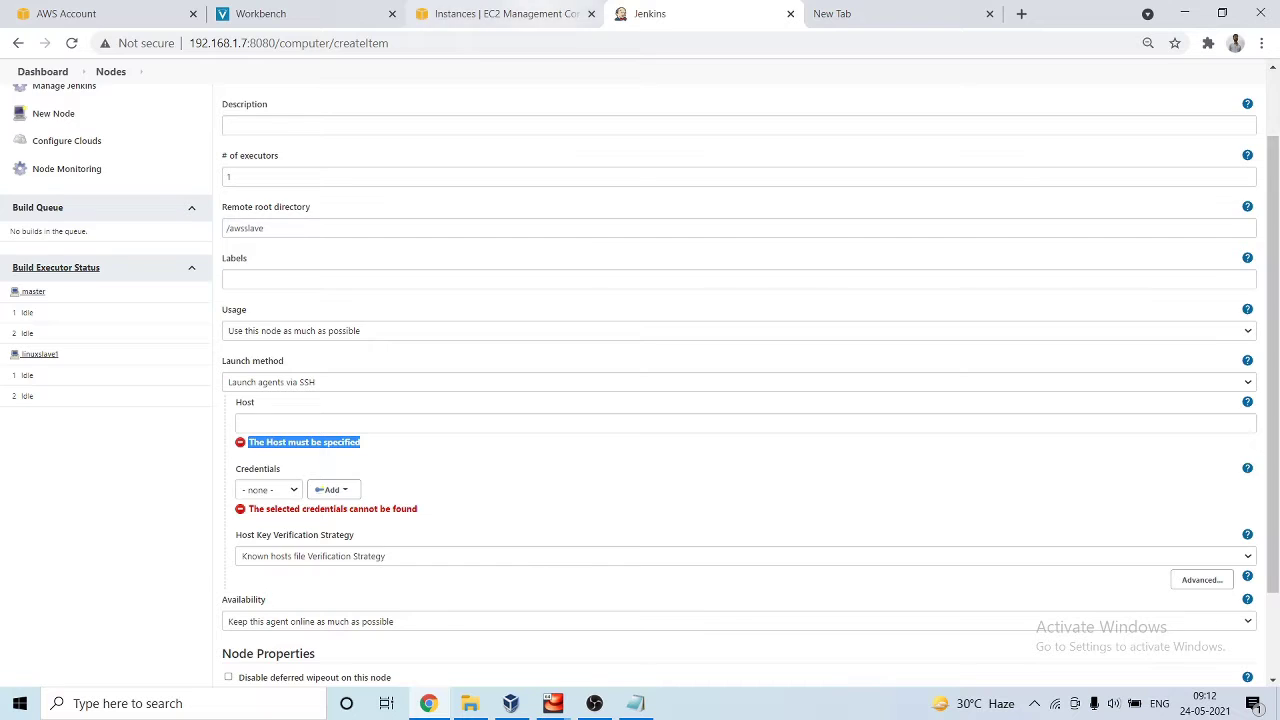
Switch to the EC2 console and start launching an Amazon Linux 2 t2.micro instance, keeping the default instance details and storage
click(505, 13)
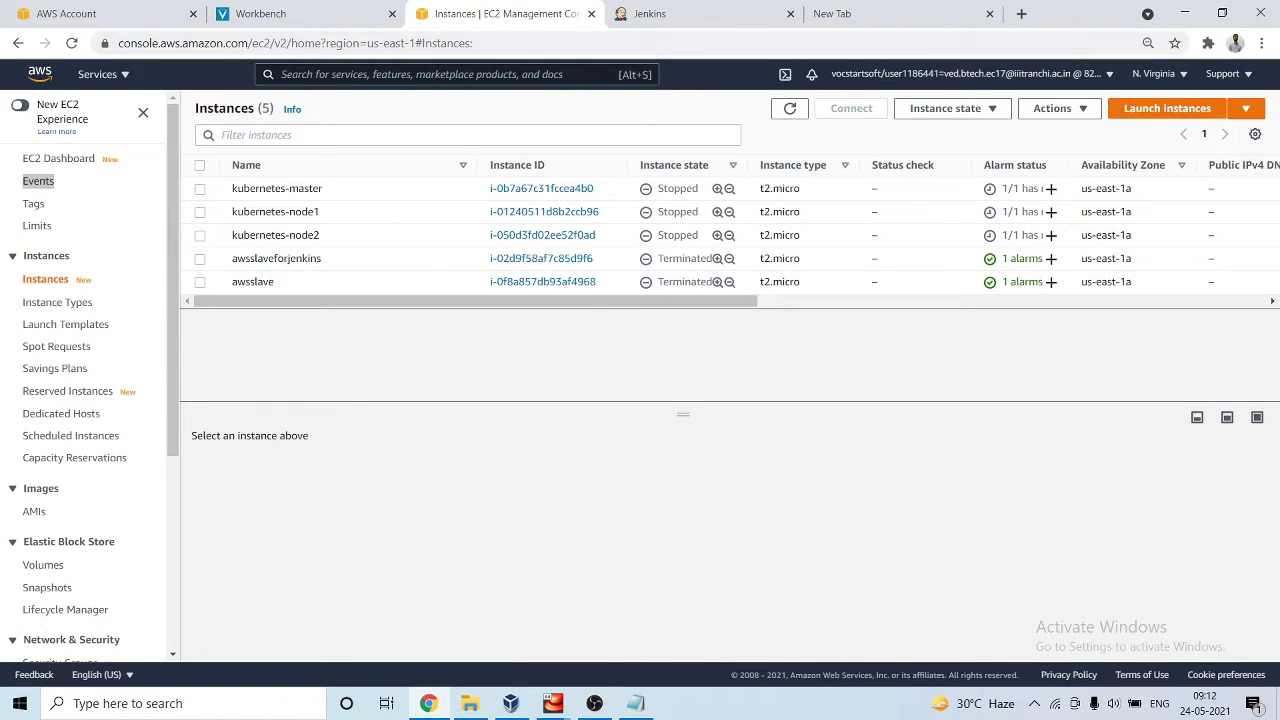
click(1167, 108)
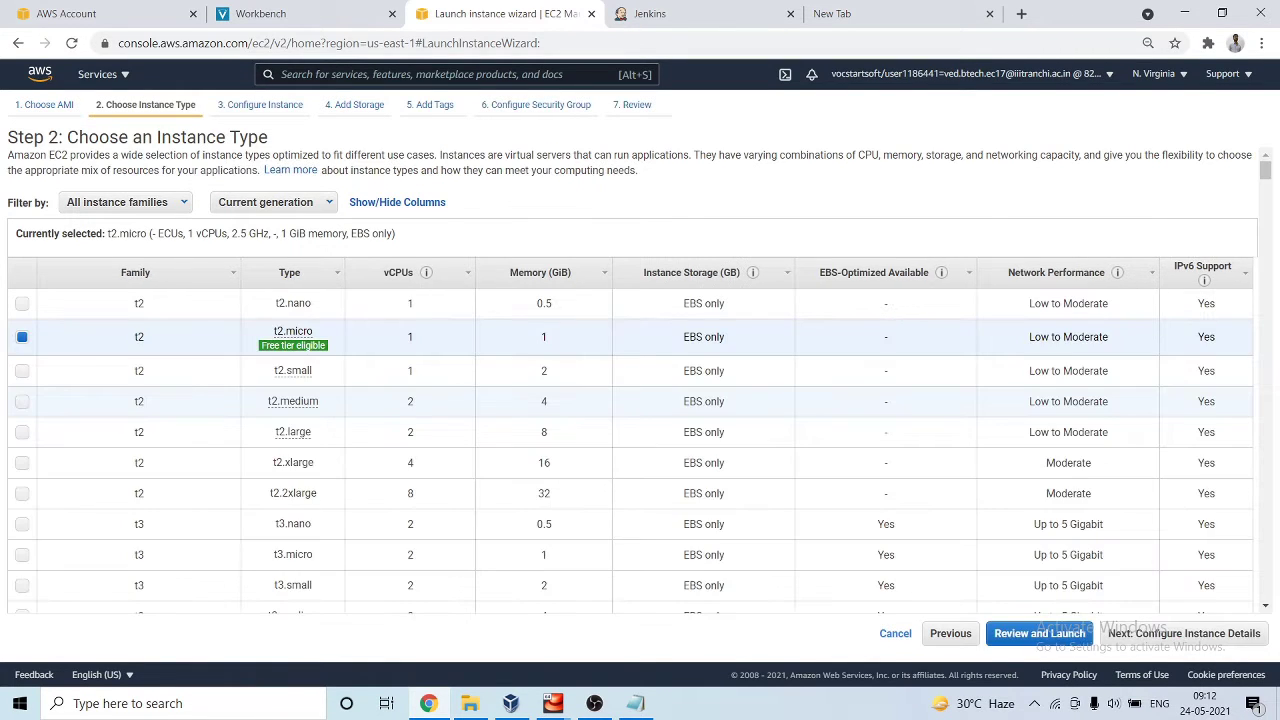
click(1184, 633)
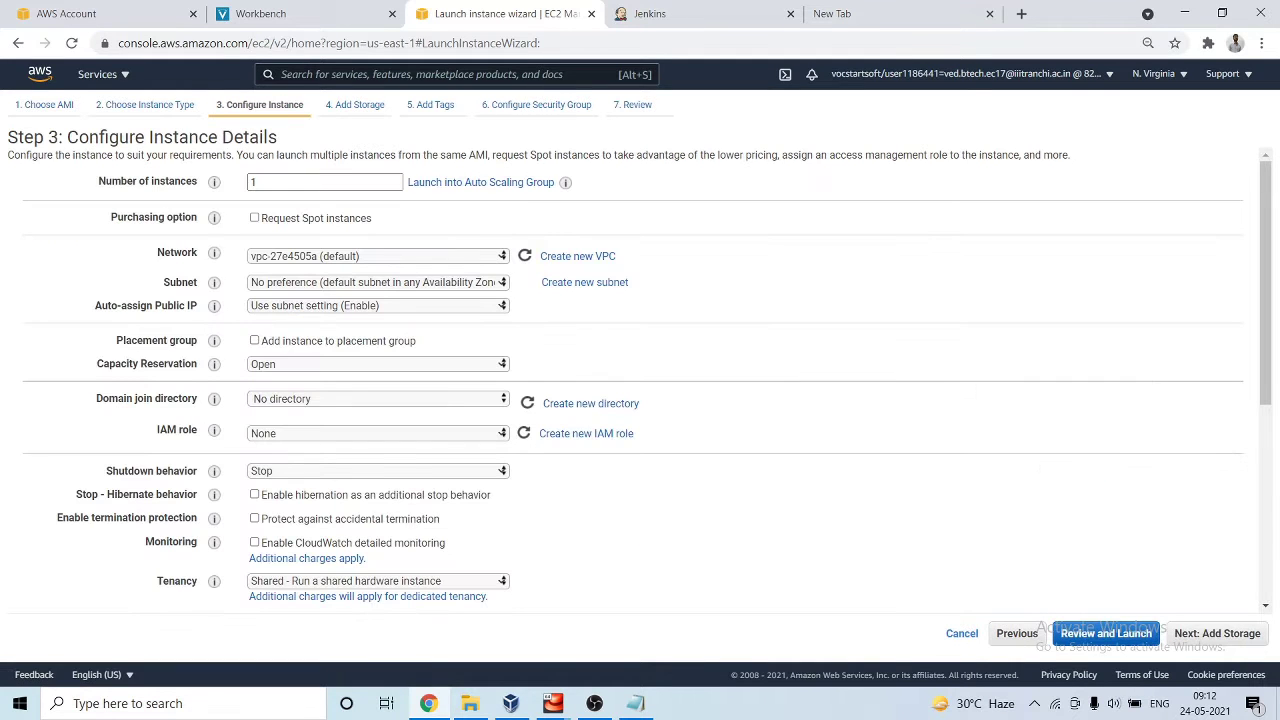
click(1217, 633)
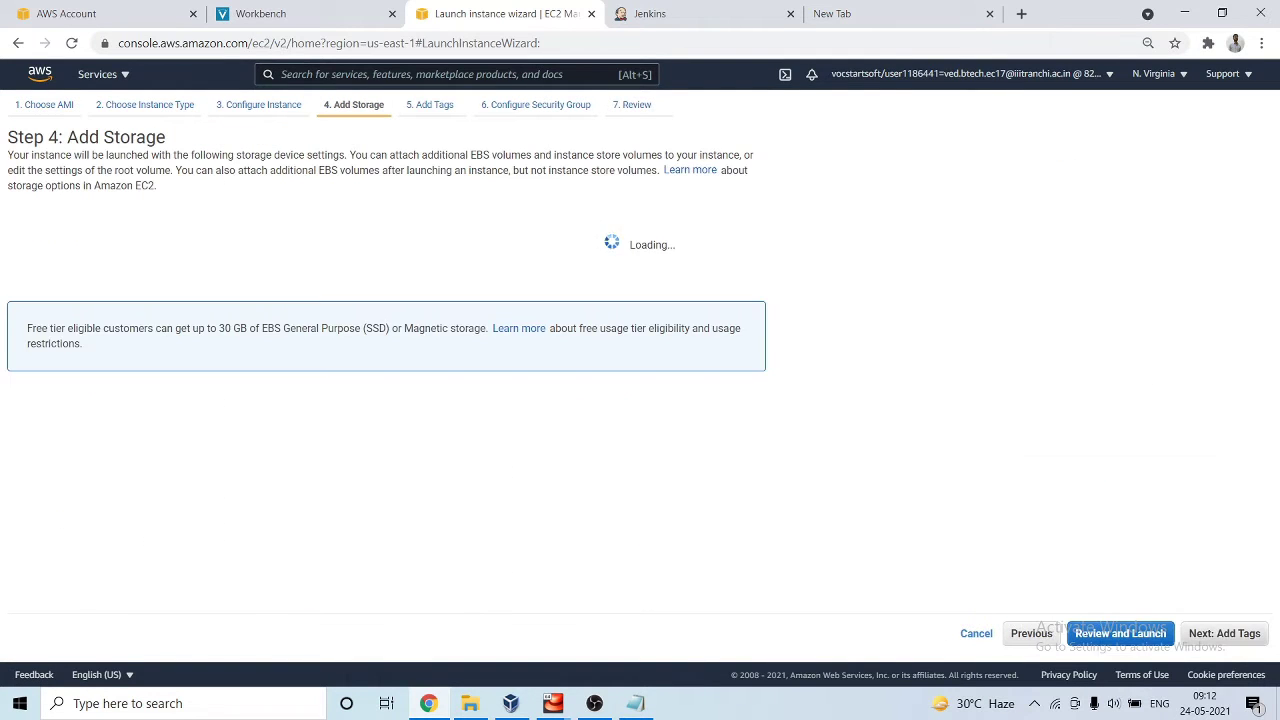
click(1224, 633)
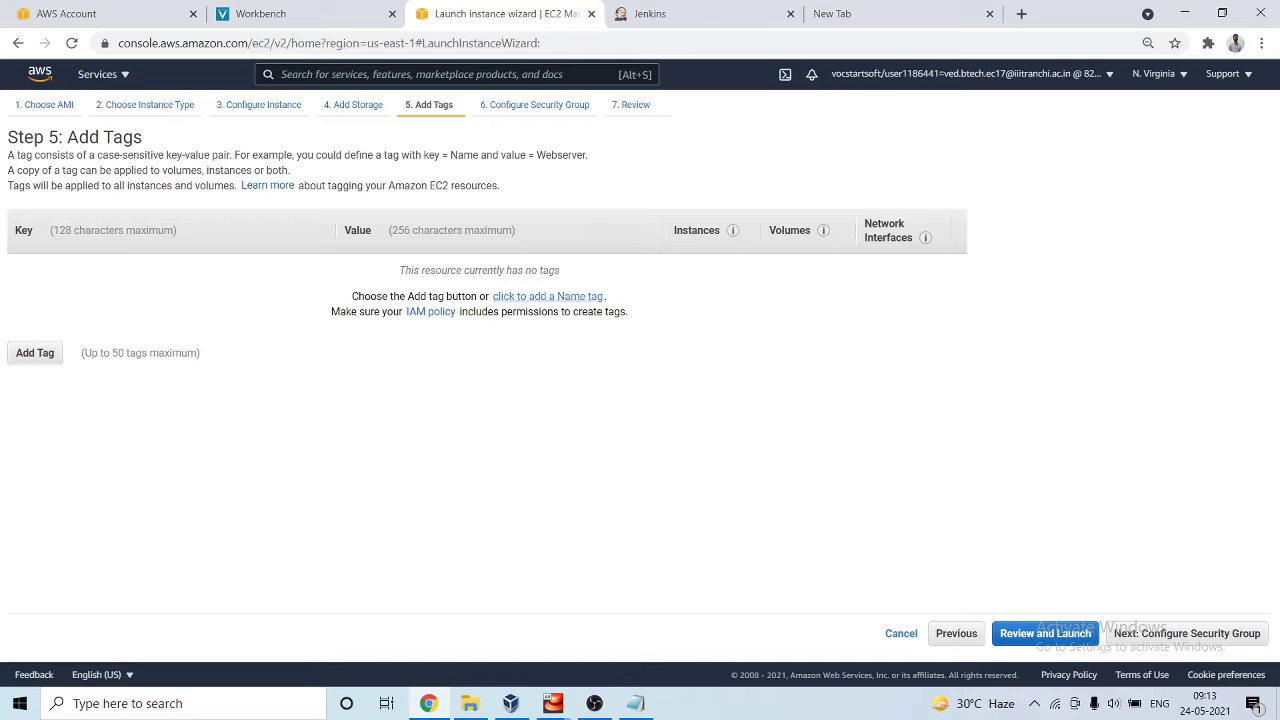
Add a Name tag to the new instance with the value awsslavejenkins
click(545, 297)
text(aws)
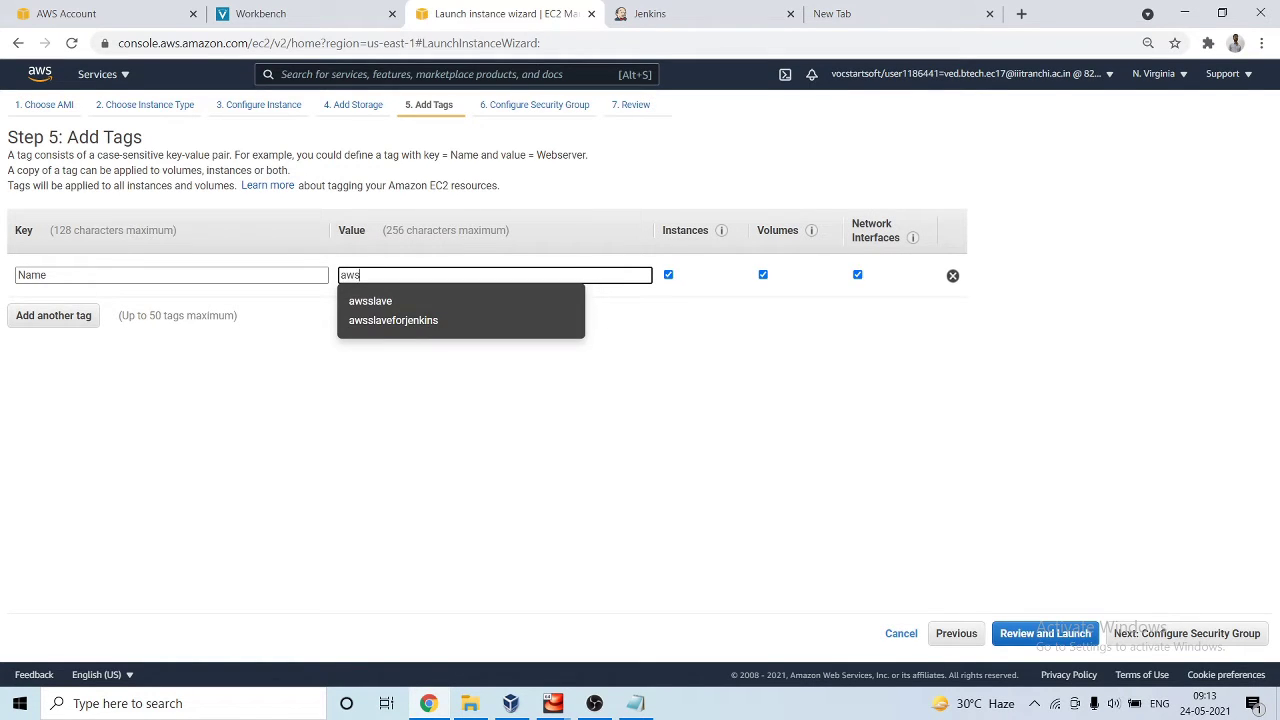
key(Down)
key(Down)
key(Return)
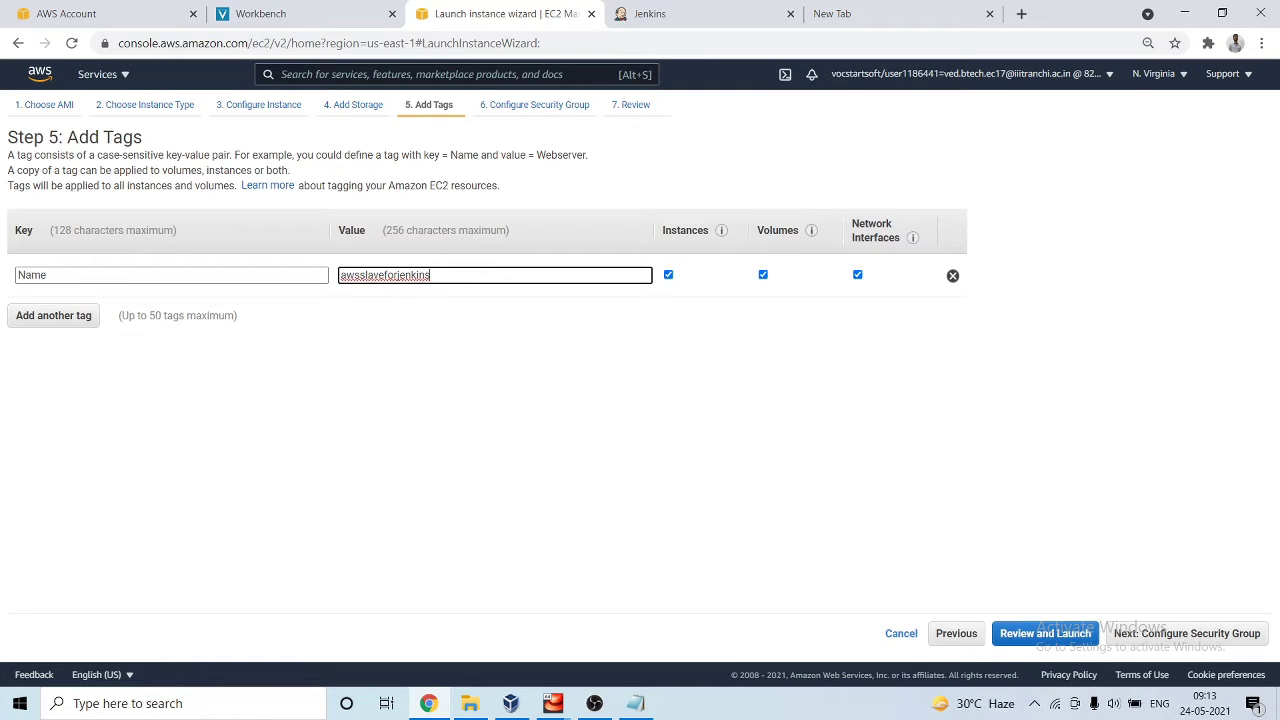
text(1)
click(398, 274)
key(BackSpace)
key(BackSpace)
key(BackSpace)
key(End)
key(BackSpace)
Set the new security group's rule type to All traffic and proceed to the launch review
click(1187, 633)
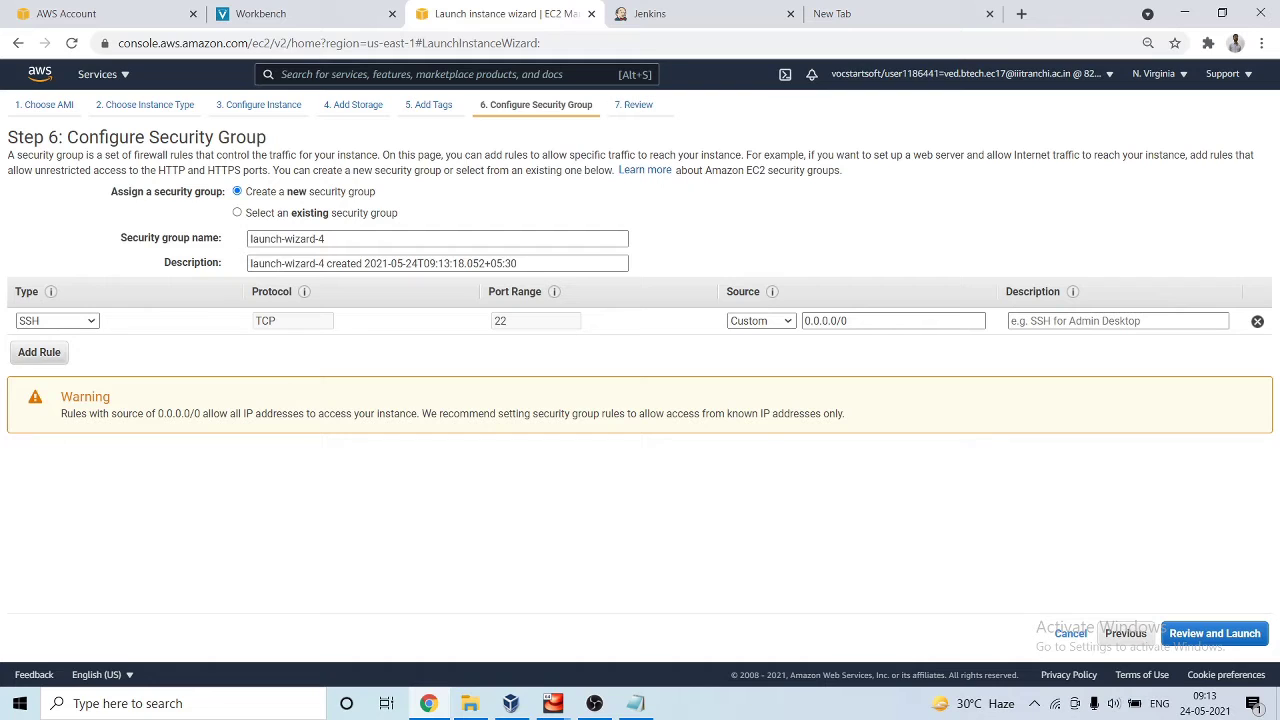
click(57, 320)
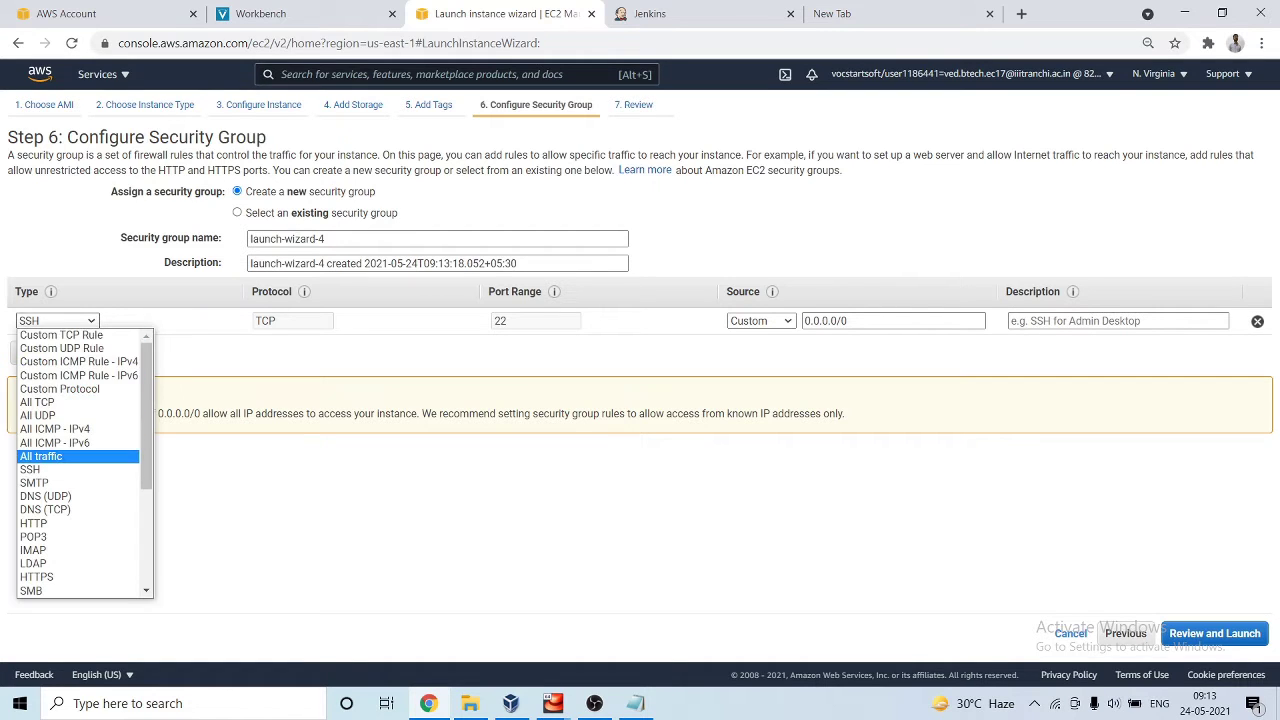
key(Return)
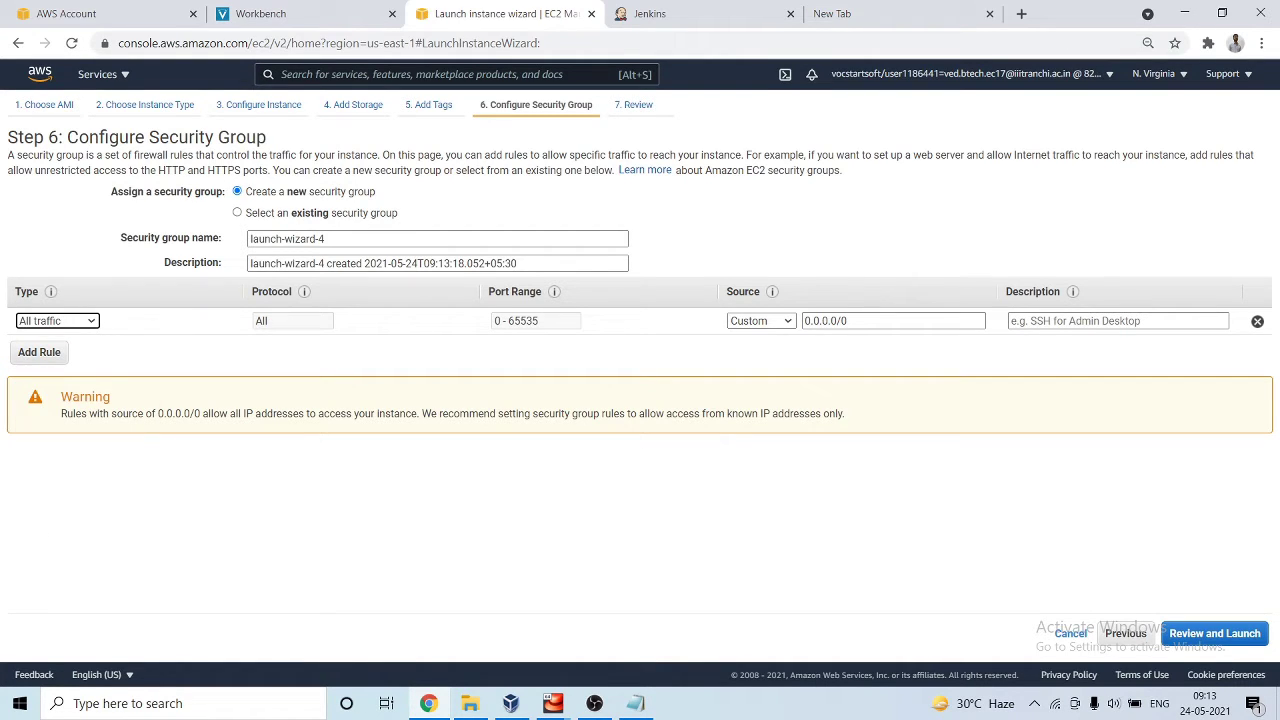
click(1214, 633)
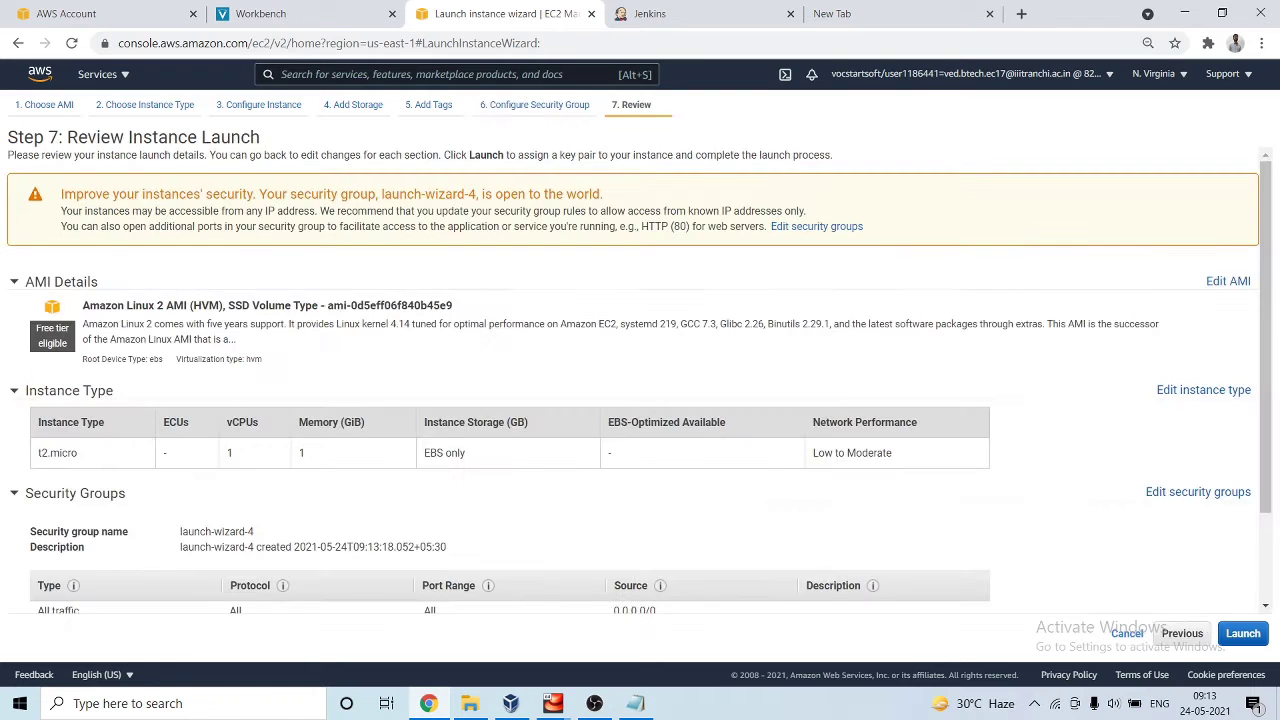
Launch the instance with the existing key pair awsslavekey, acknowledging access to its private key file
click(1243, 633)
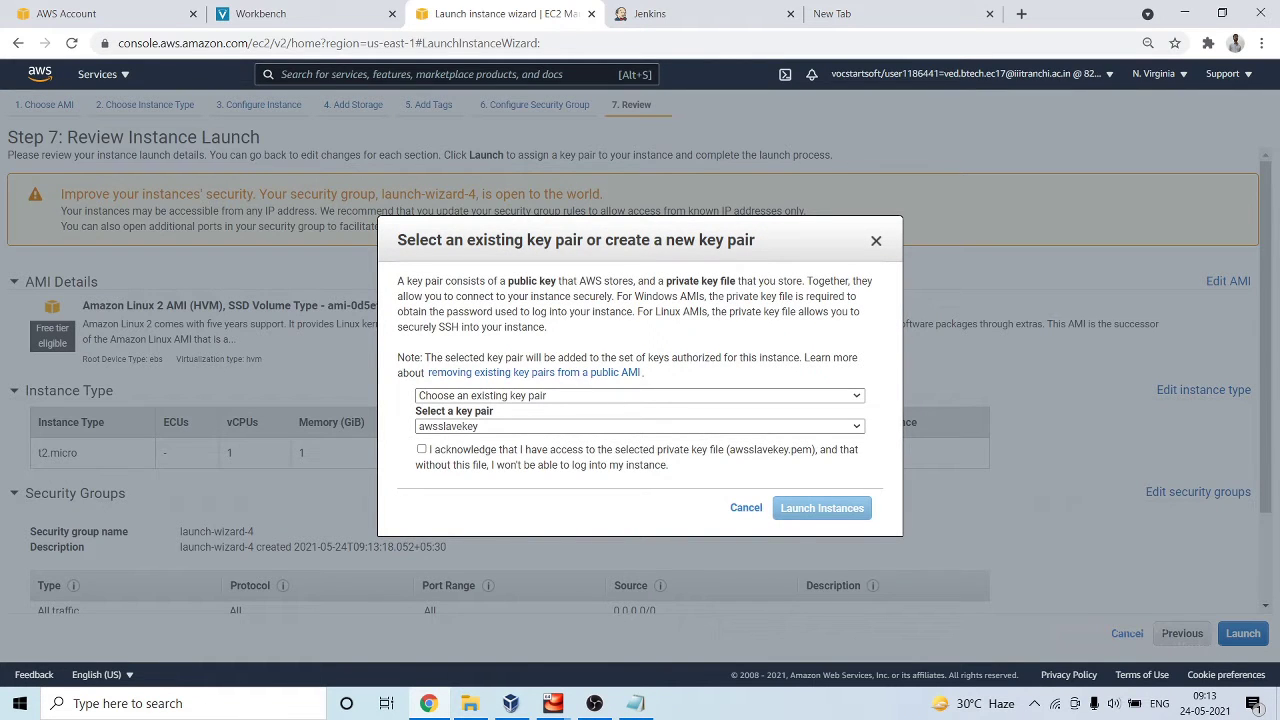
click(421, 449)
click(822, 508)
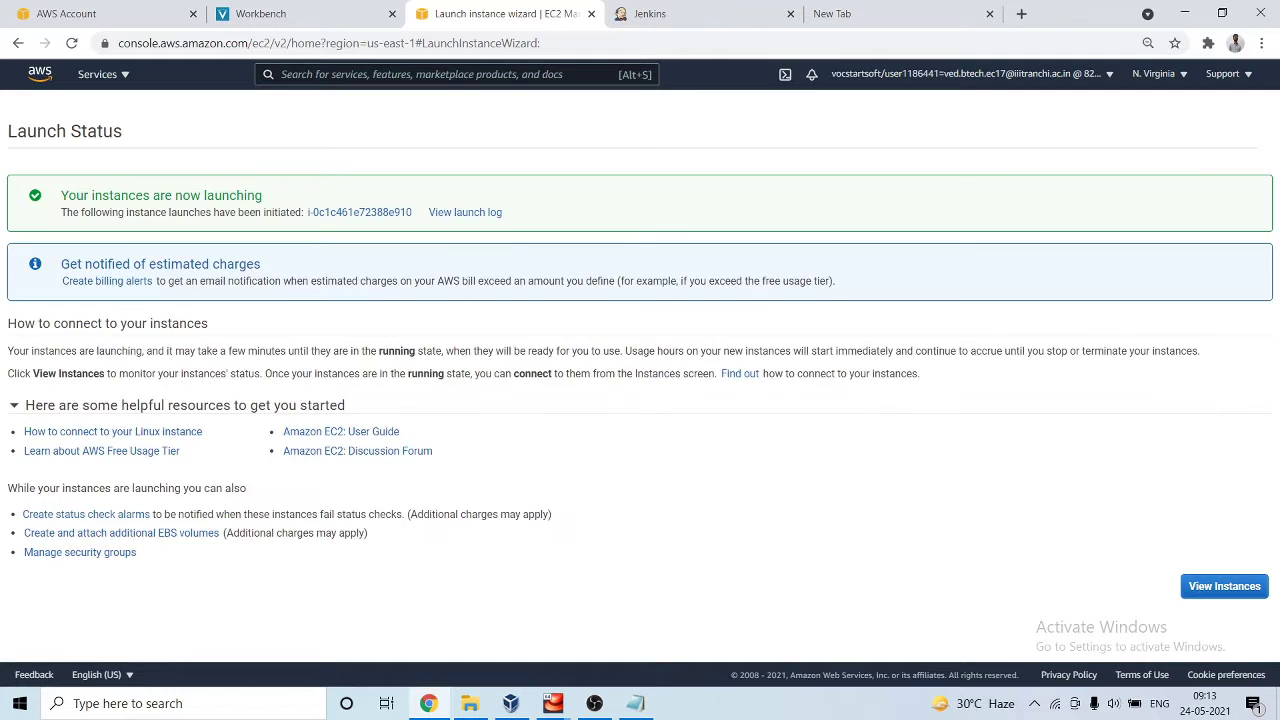
Copy the awsslavejenkins instance's public IPv4 address from its details and paste it as the node's host in Jenkins
click(1224, 586)
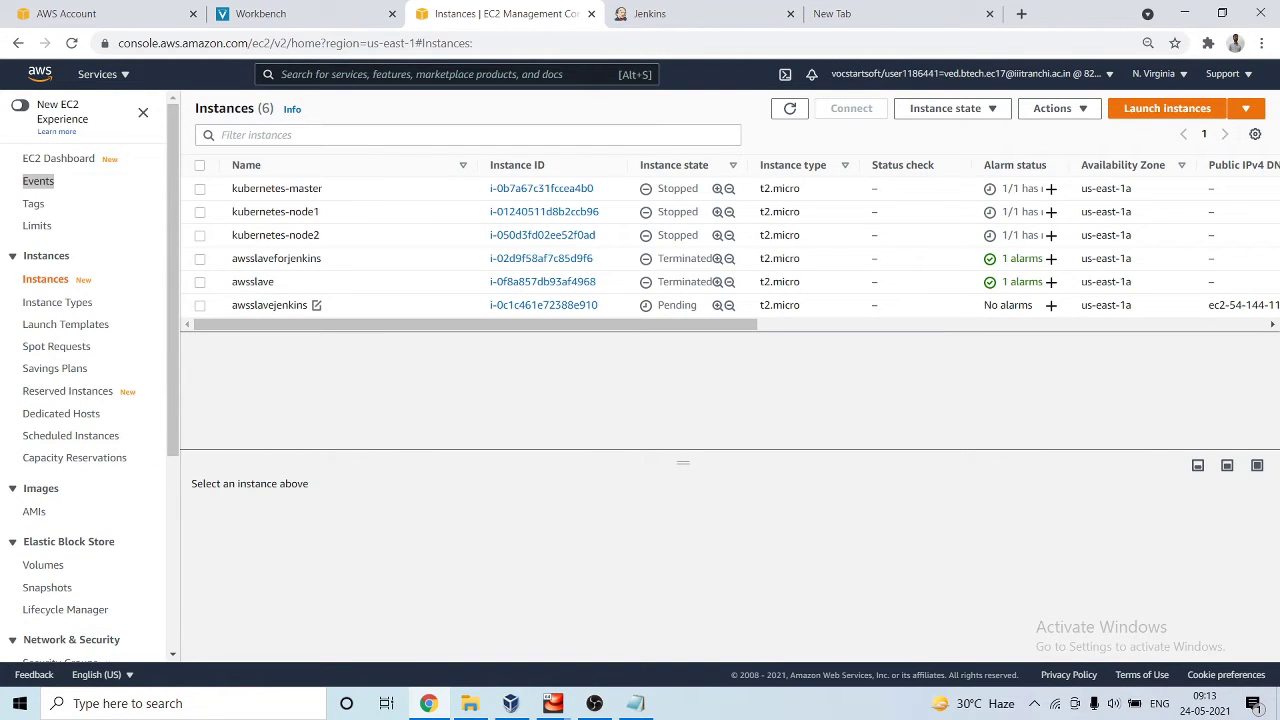
click(543, 305)
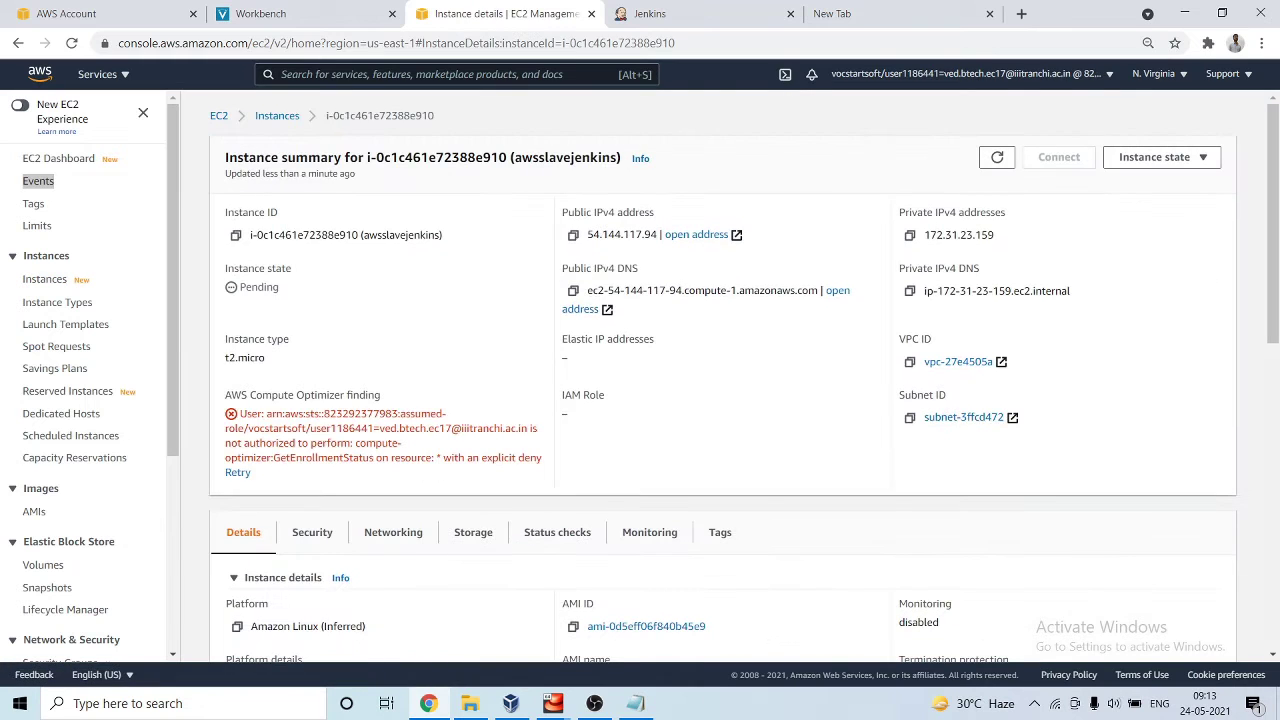
click(573, 234)
click(650, 14)
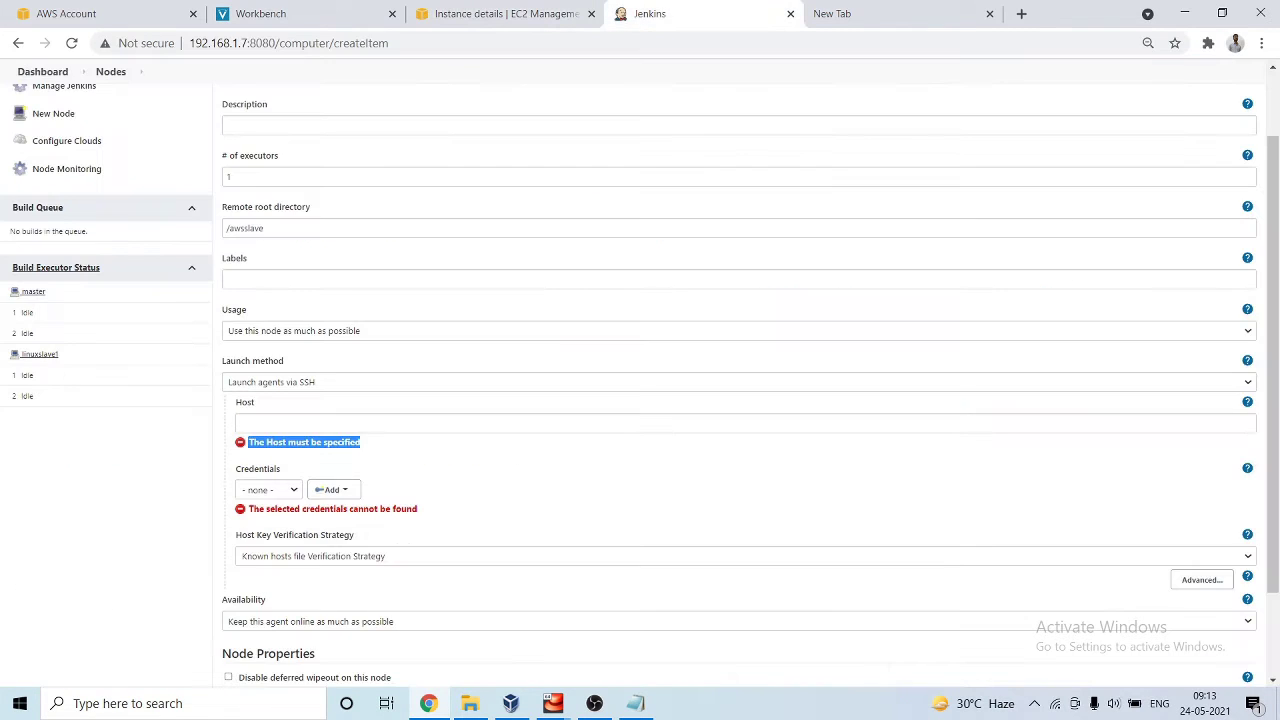
click(745, 423)
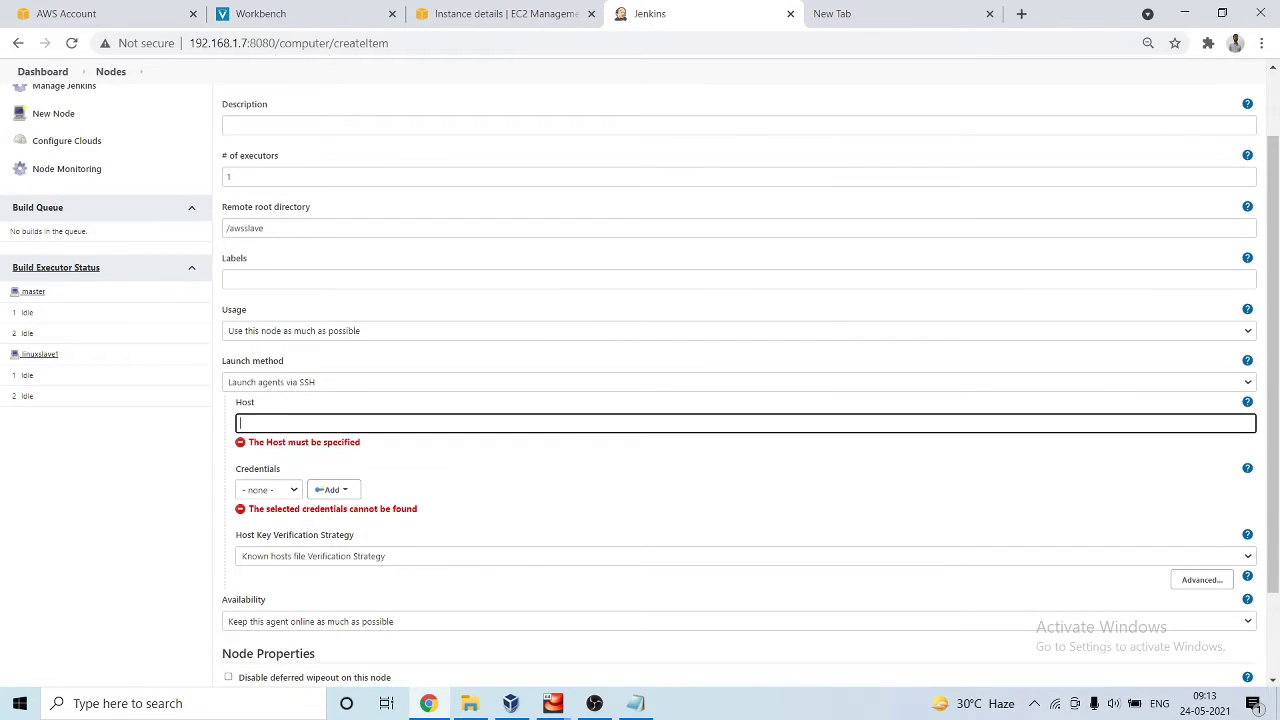
key(ctrl+v)
Start adding a Jenkins credential for the node with the kind SSH Username with private key
double_click(324, 493)
click(333, 474)
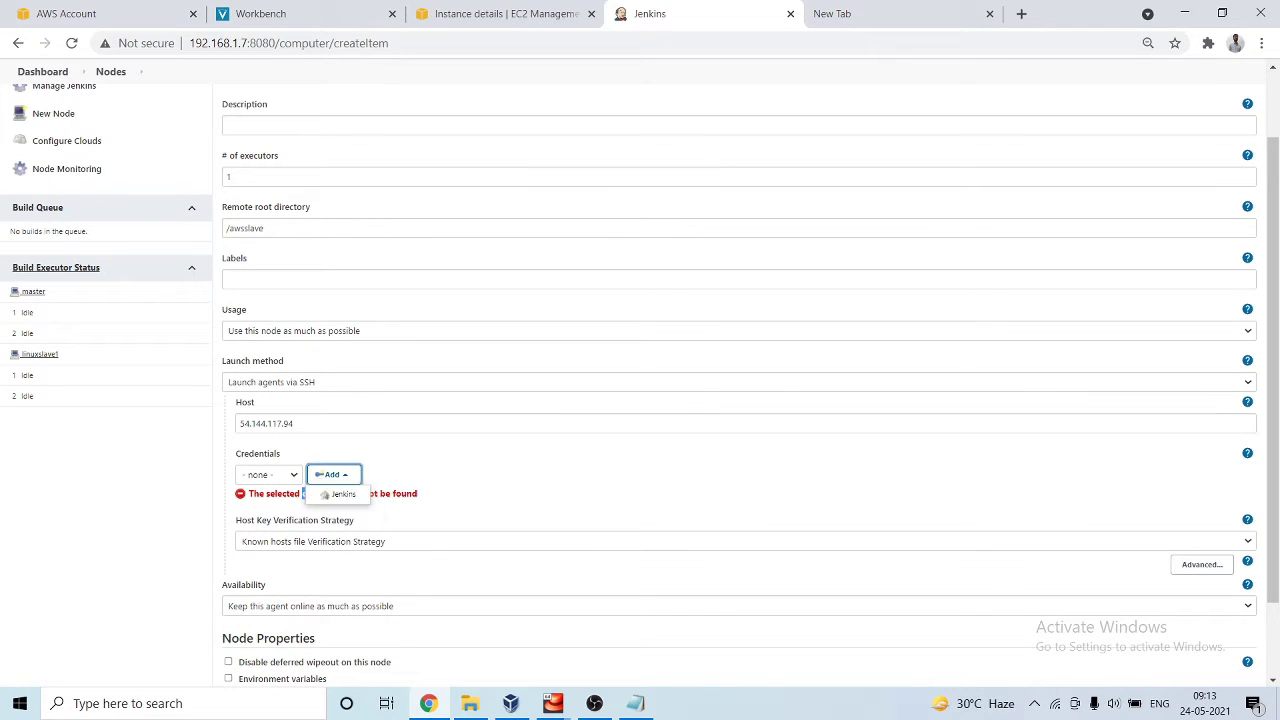
click(343, 491)
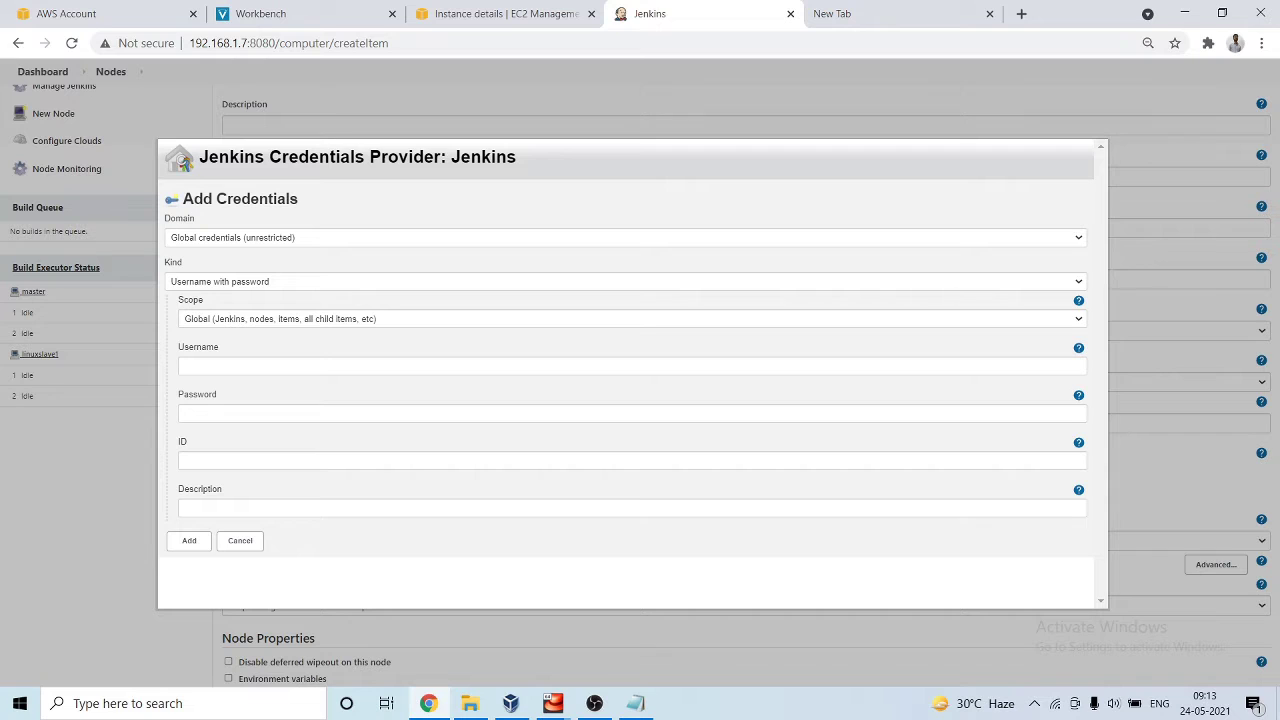
click(625, 281)
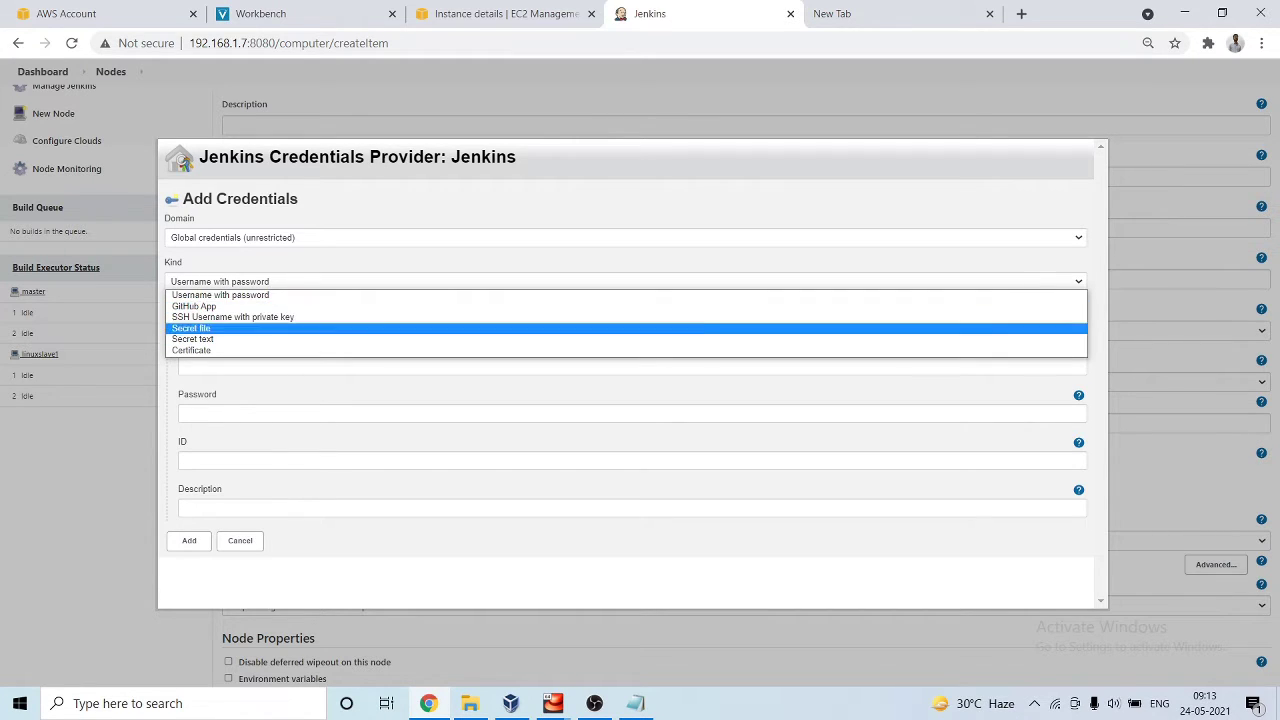
click(233, 316)
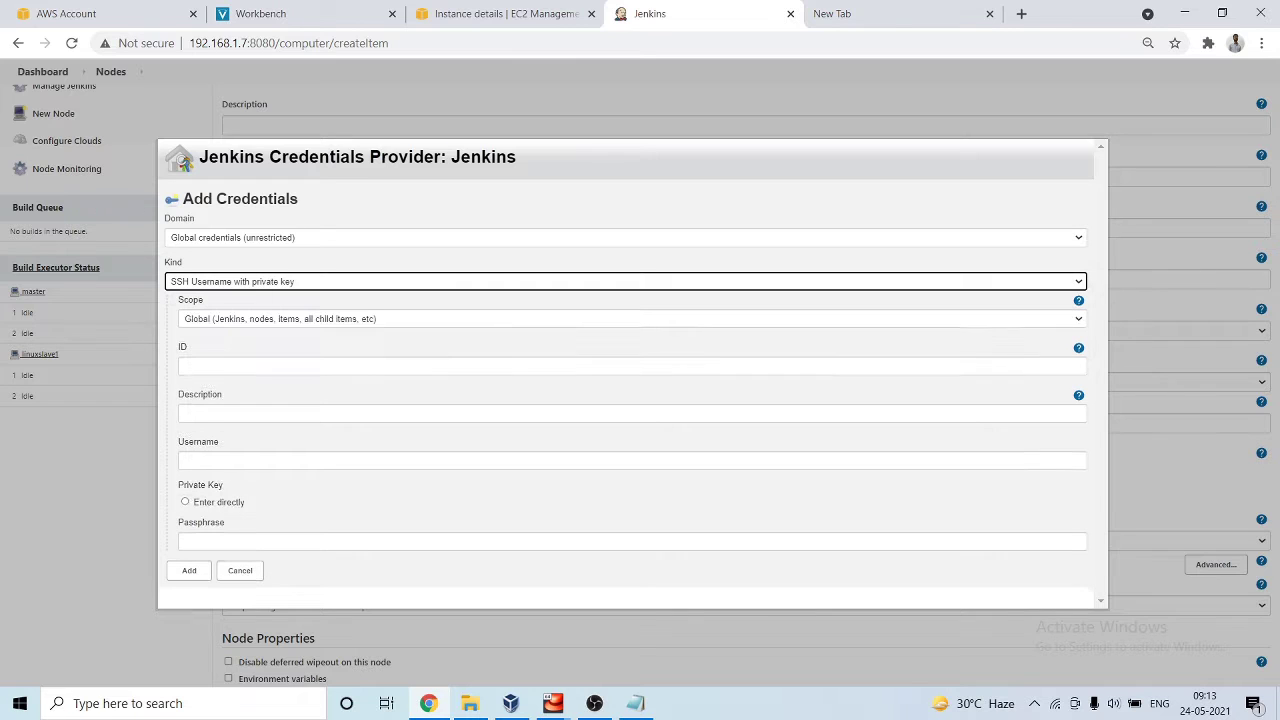
Set the credential's username to ec2-user and choose to enter the private key directly, opening the empty key field
click(400, 366)
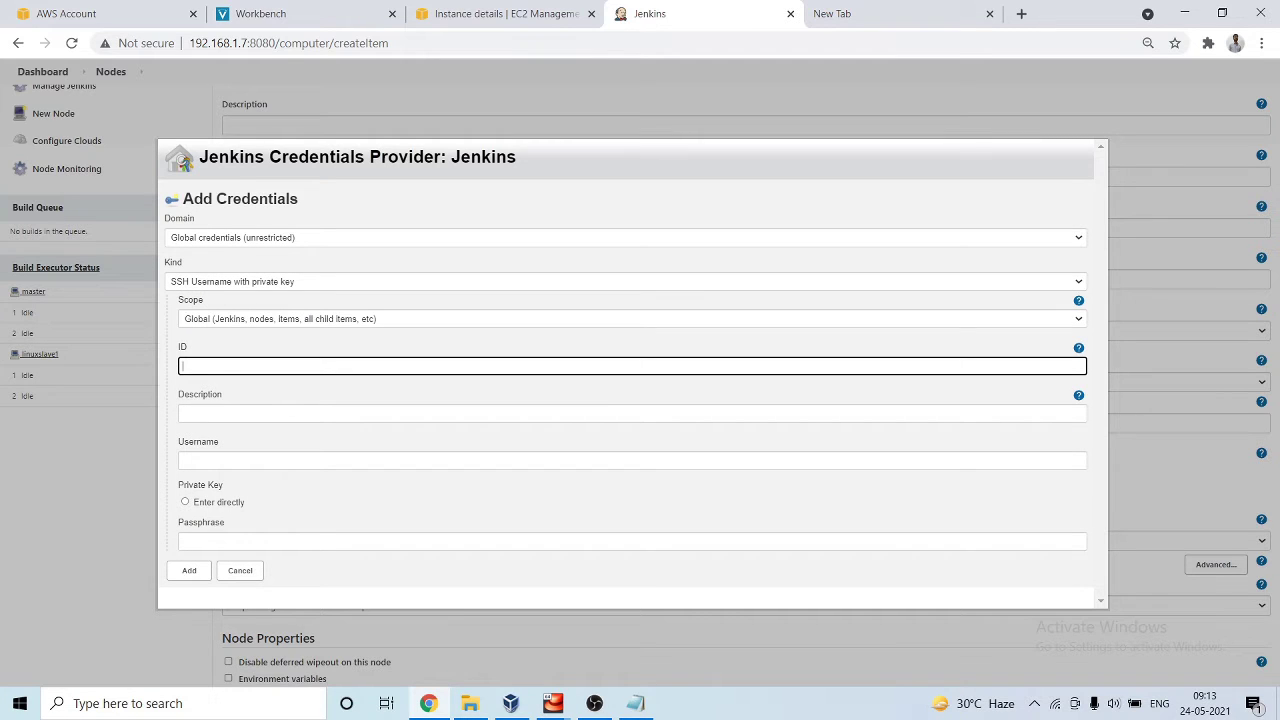
click(400, 460)
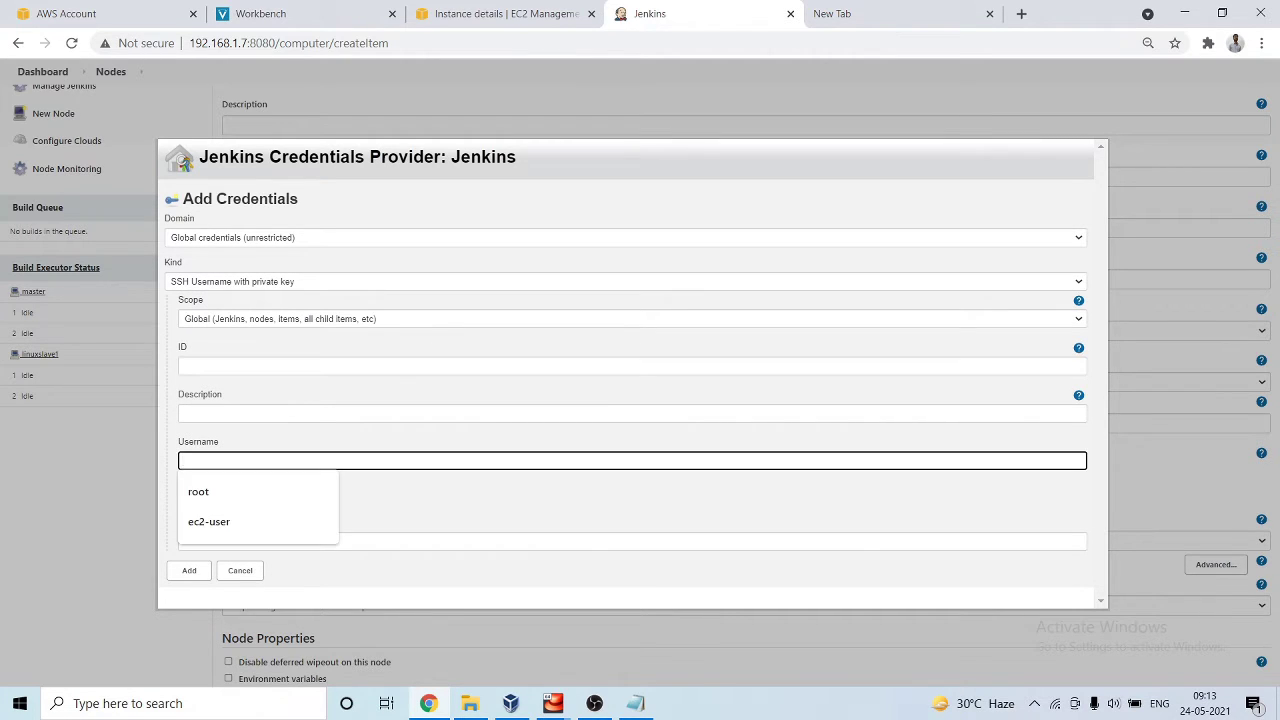
key(Down)
key(Down)
key(Return)
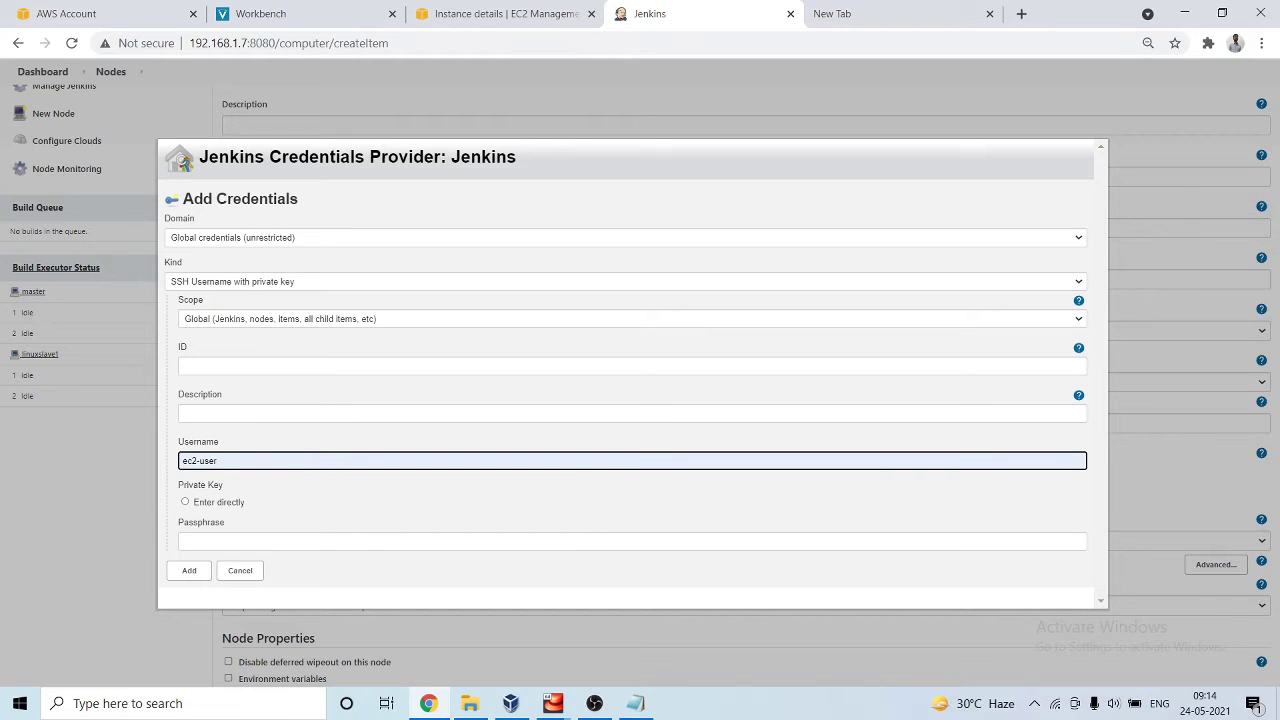
click(185, 501)
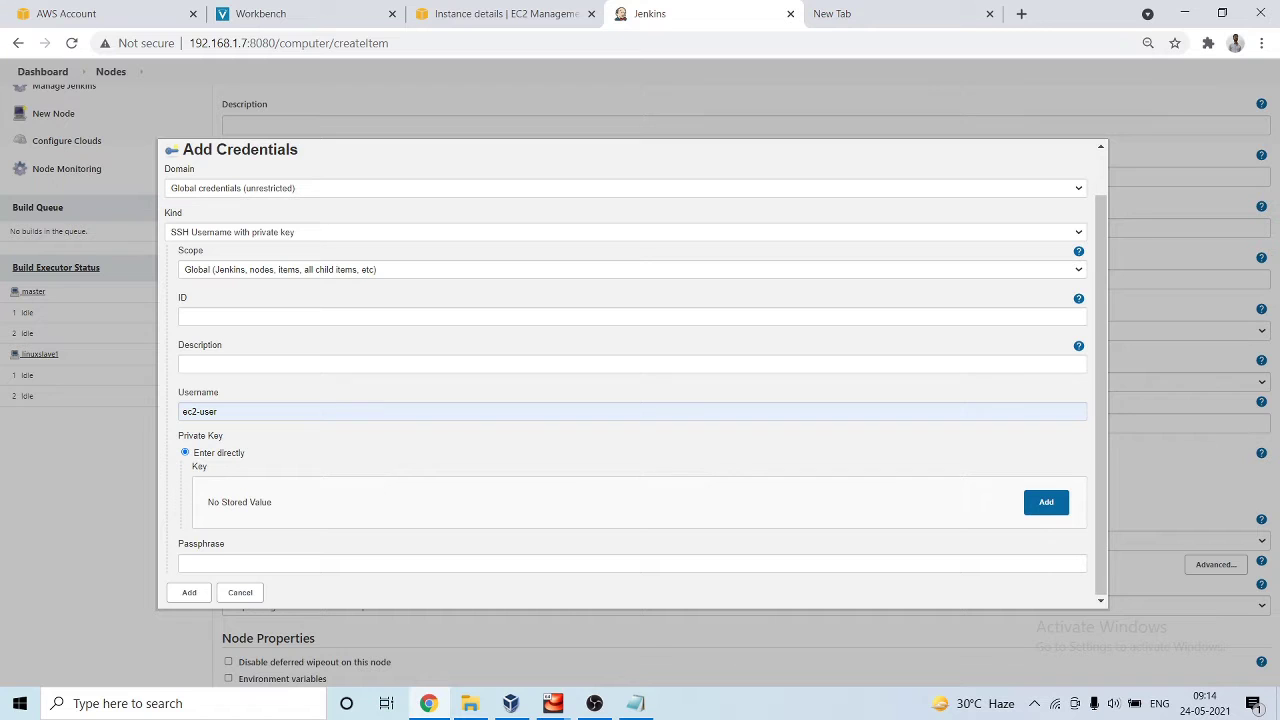
click(1046, 501)
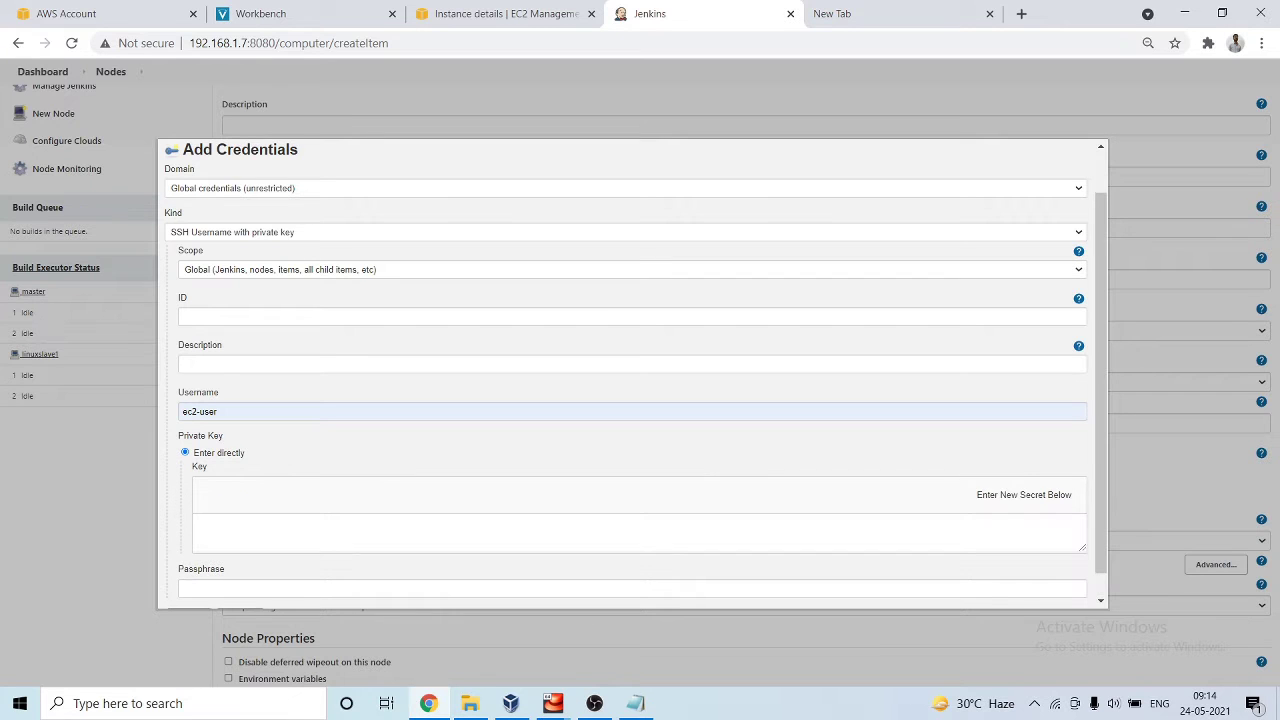
click(201, 528)
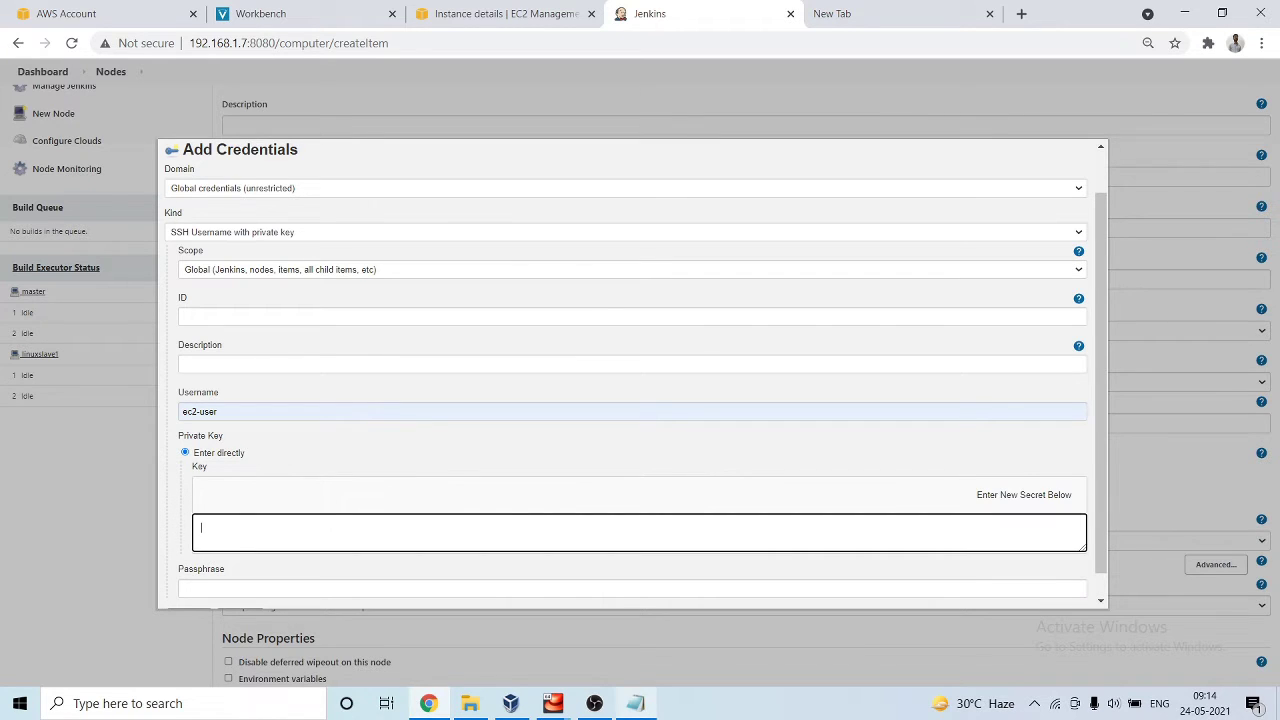
Paste the full private key from awsslavekey.pem in Notepad into the Jenkins credential's key field and add the credential
click(635, 703)
click(851, 116)
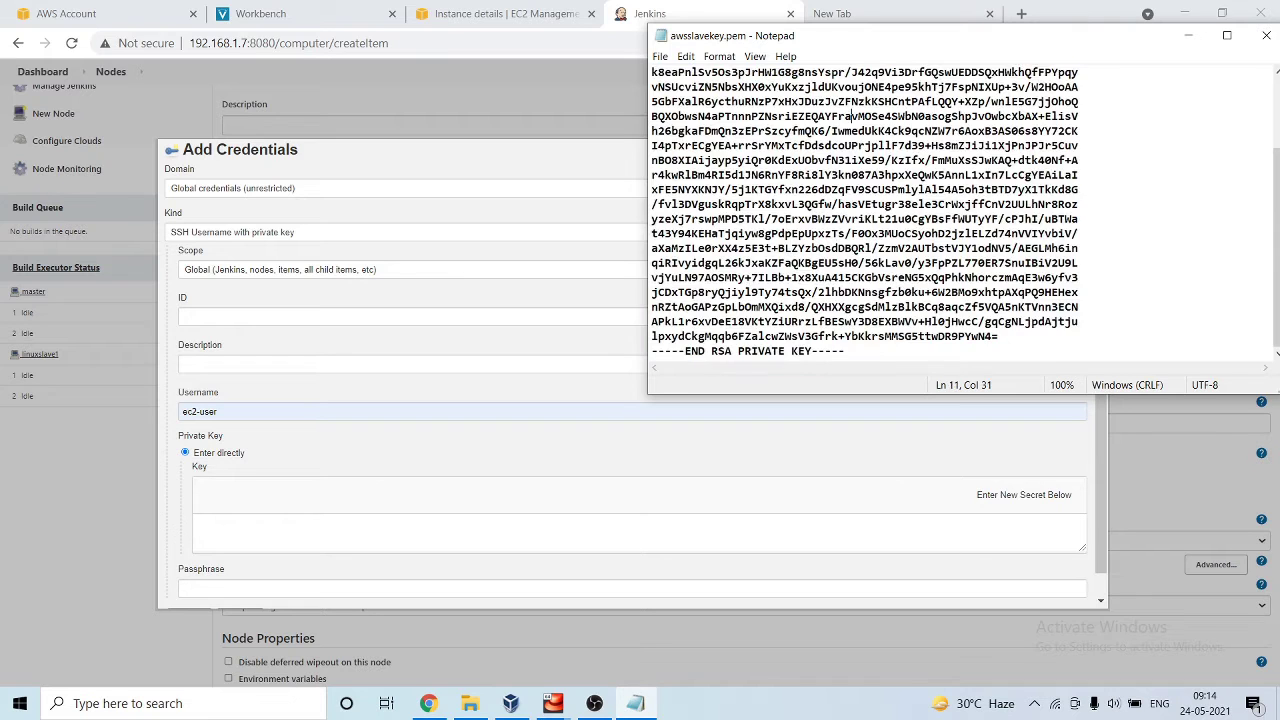
key(ctrl+a)
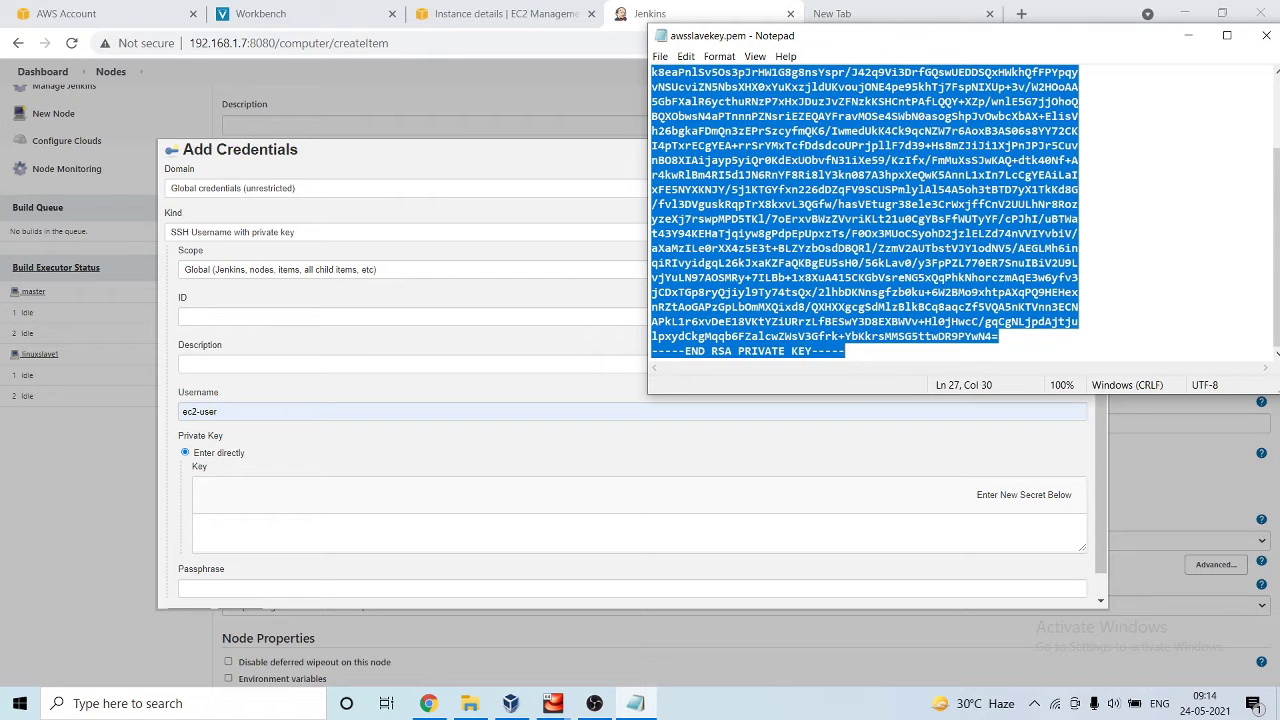
click(640, 532)
key(ctrl+v)
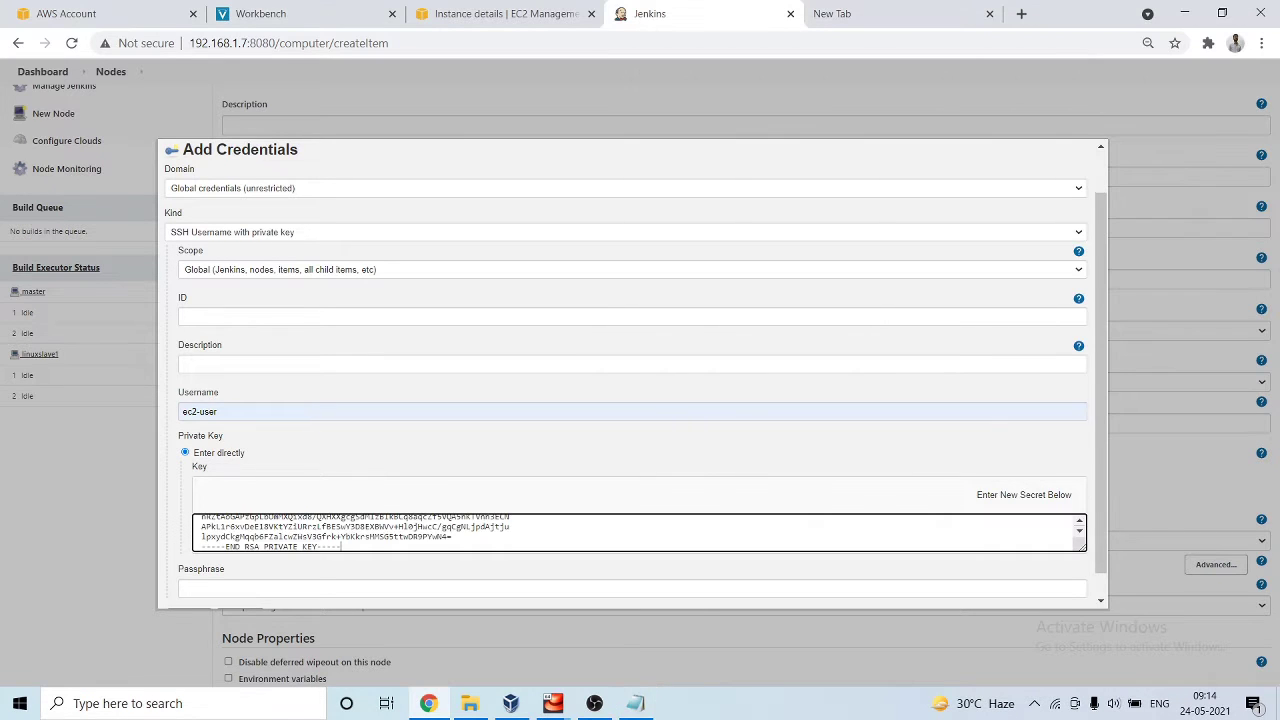
scroll(630, 370, up, 1)
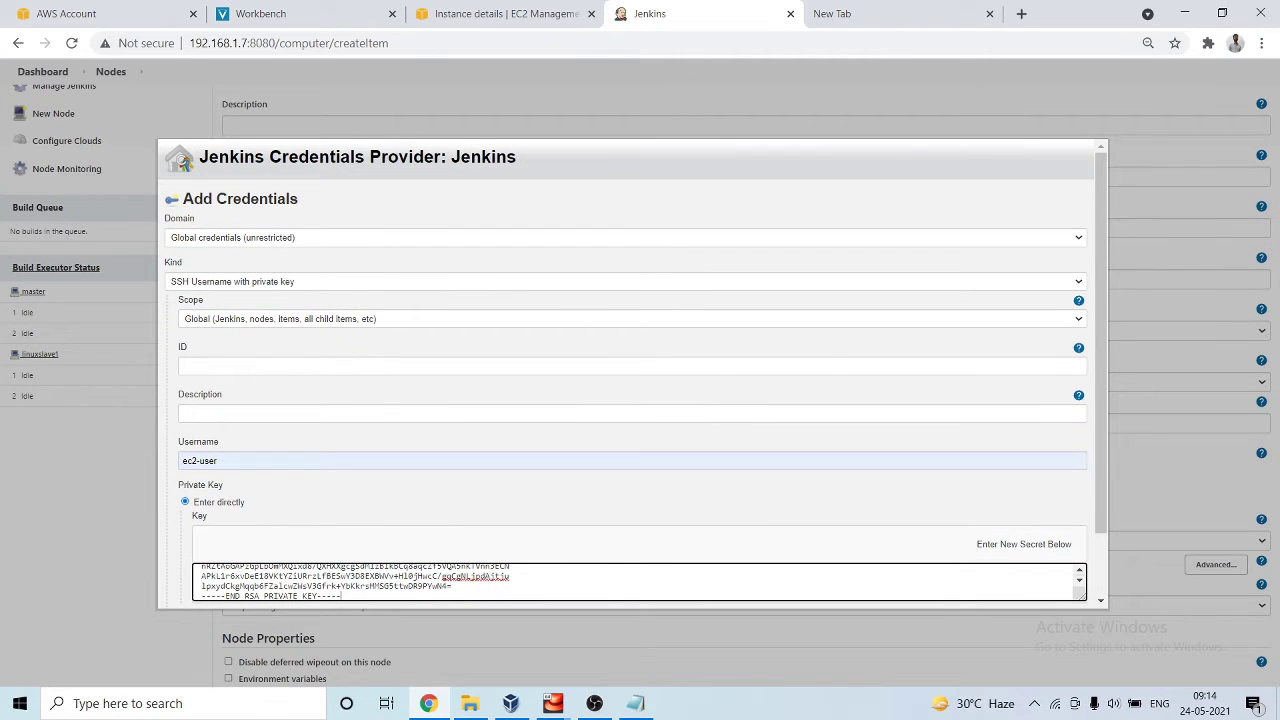
scroll(630, 370, down, 2)
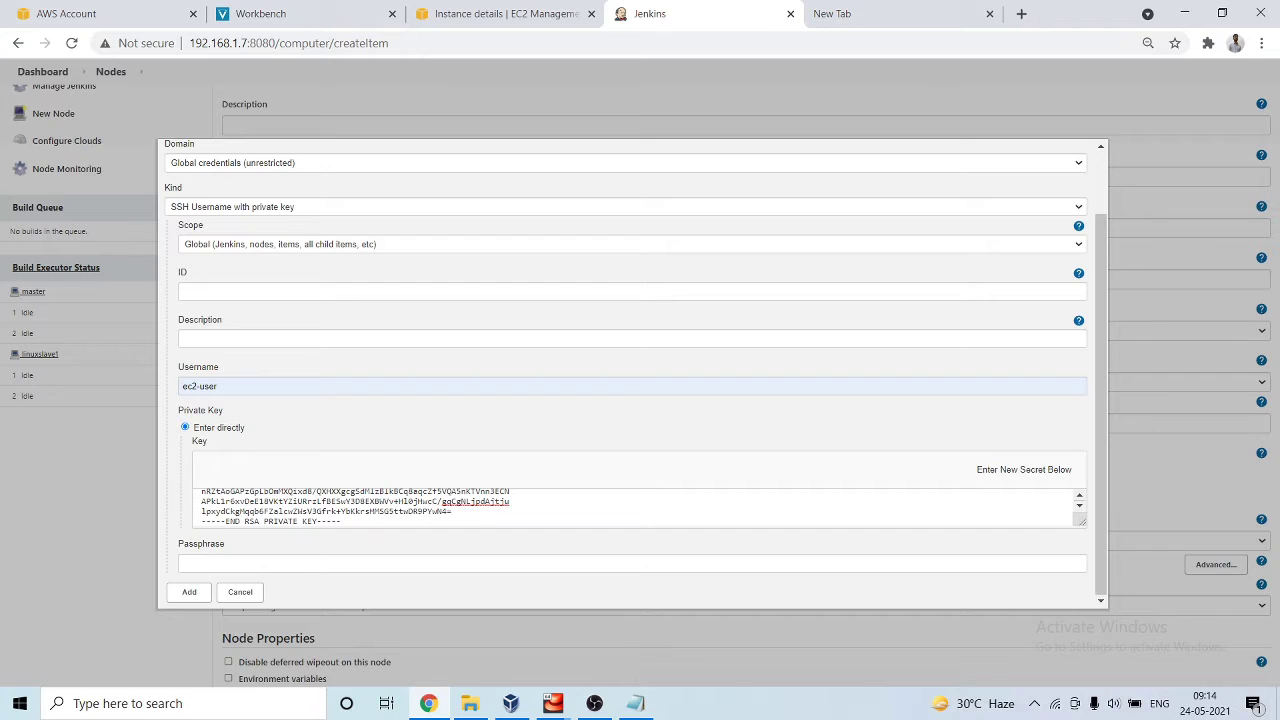
click(189, 592)
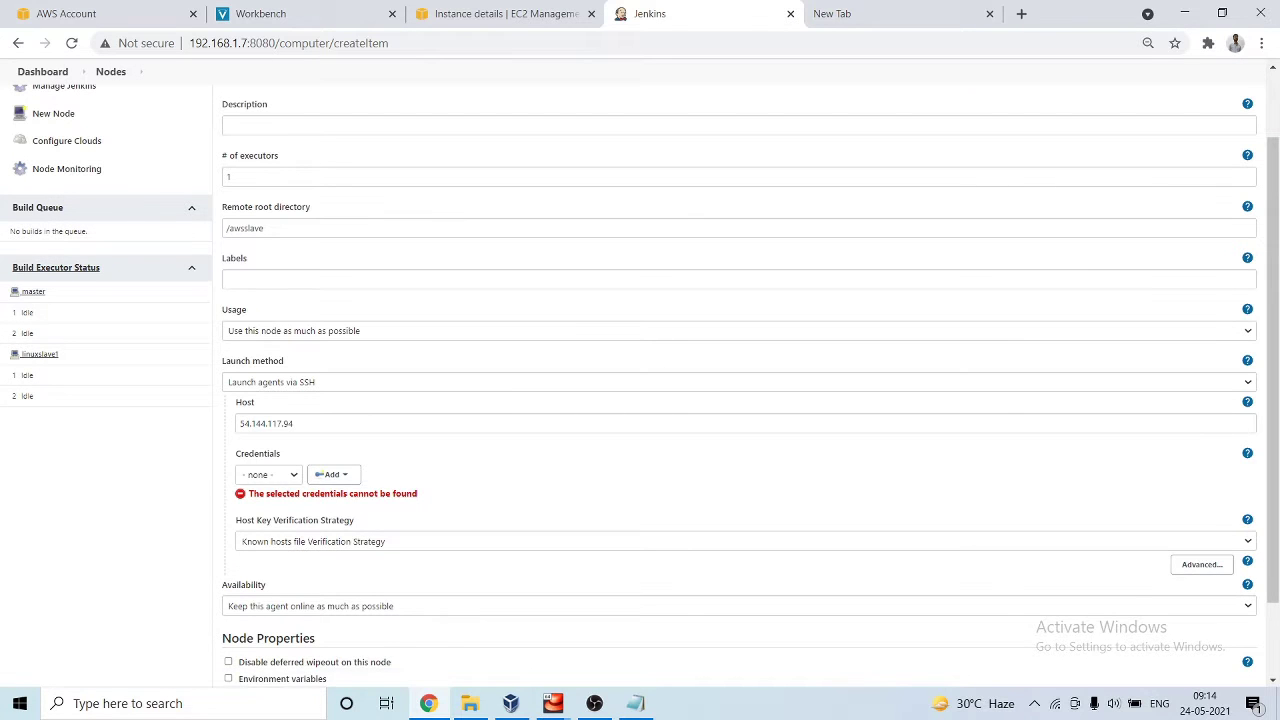
Select the first ec2-user entry as the node's SSH credentials
click(267, 474)
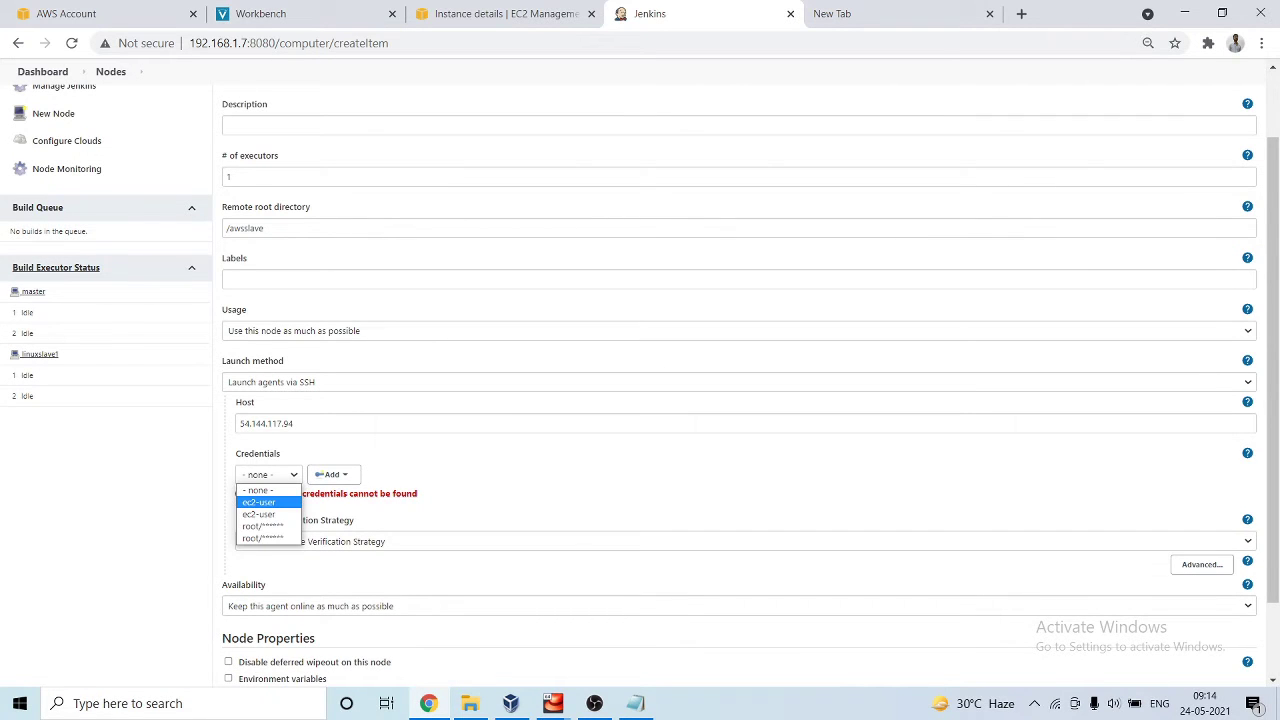
key(Return)
scroll(740, 400, down, 3)
scroll(740, 400, up, 3)
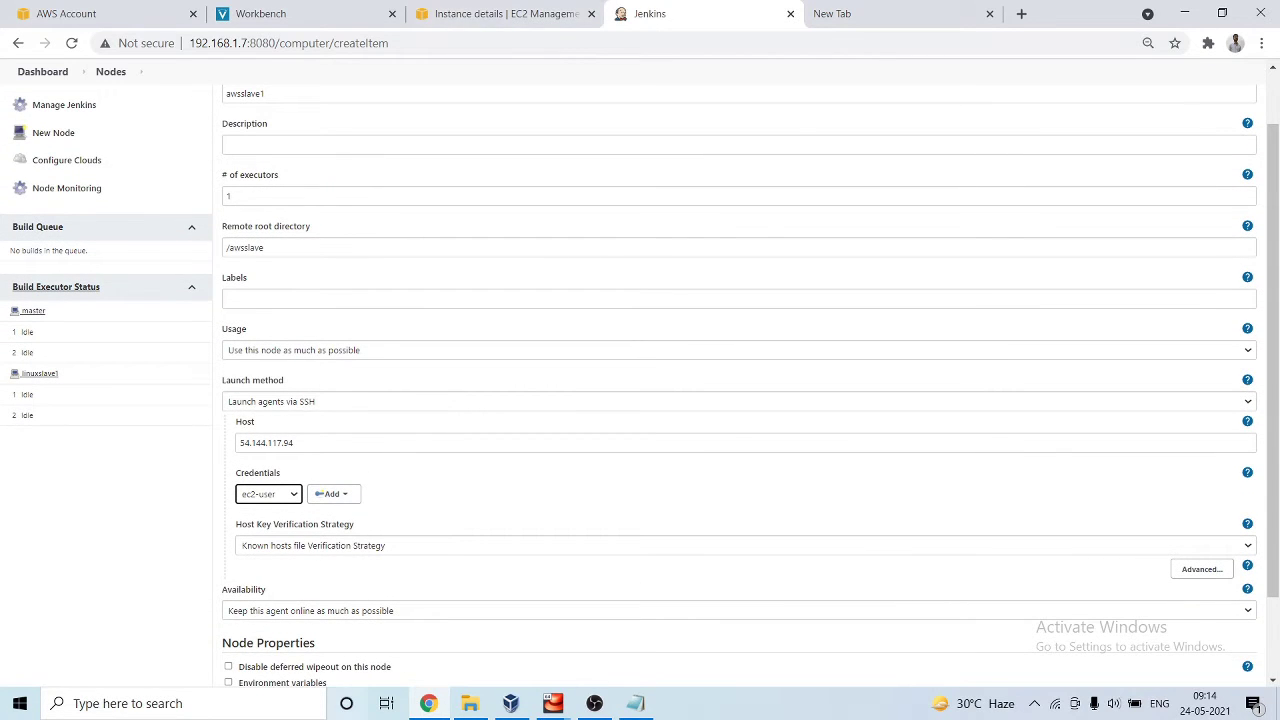
Launch WinSCP to start a new SFTP login
click(127, 703)
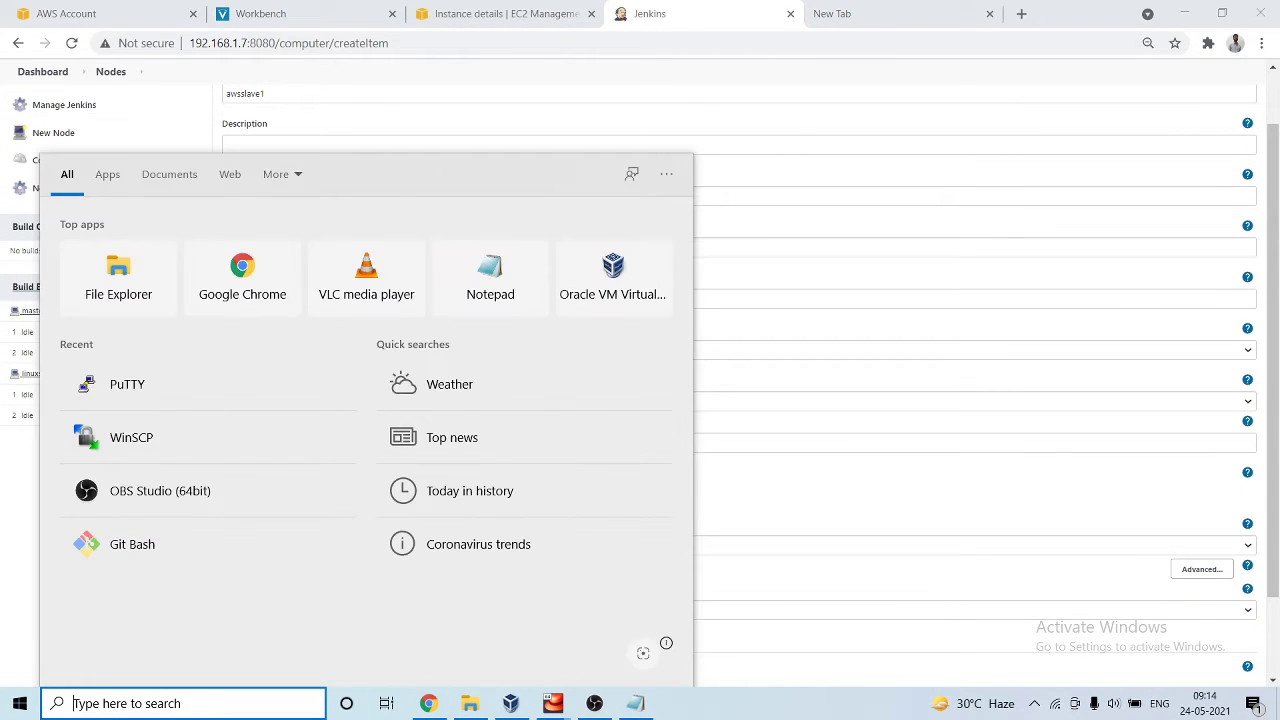
text(win)
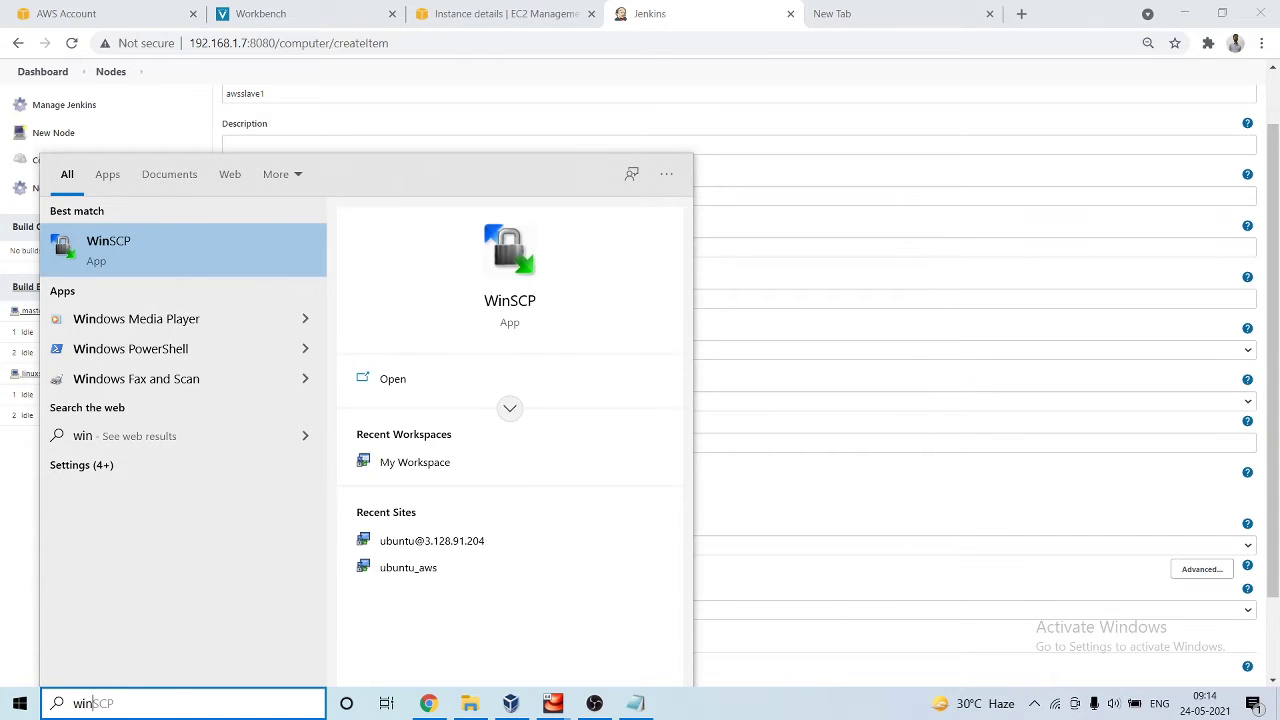
key(Return)
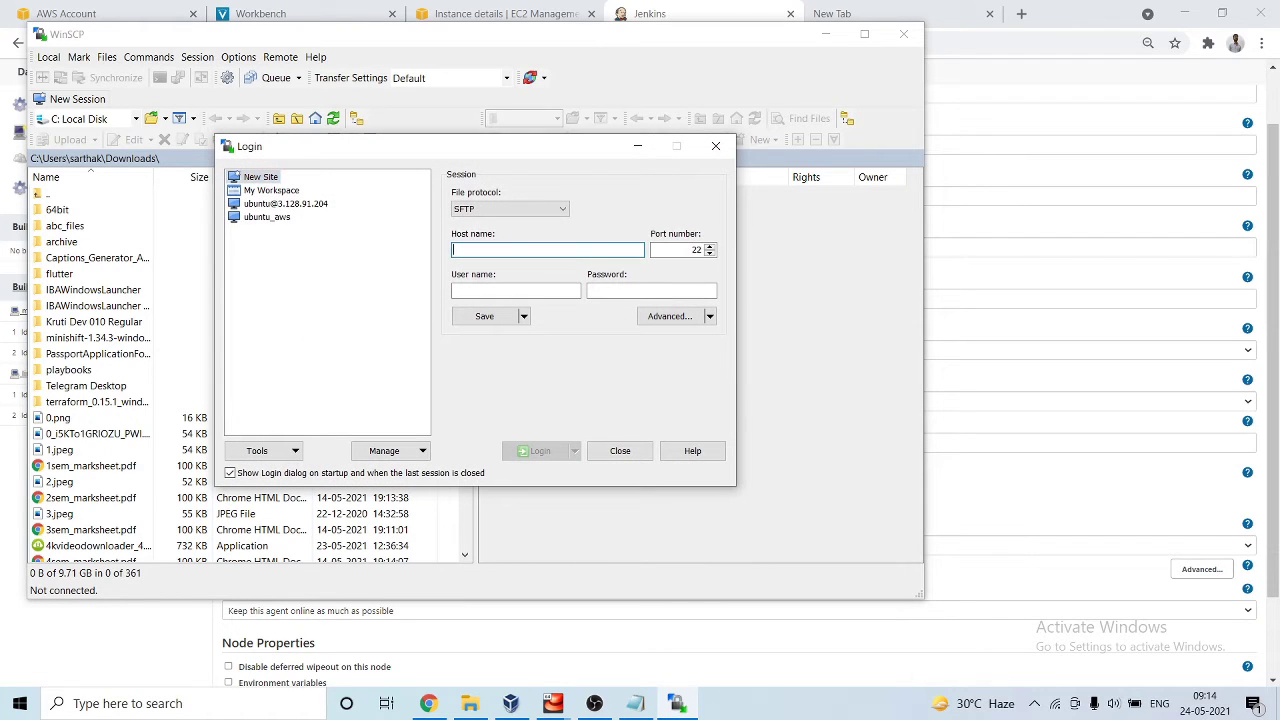
text(ec2-us)
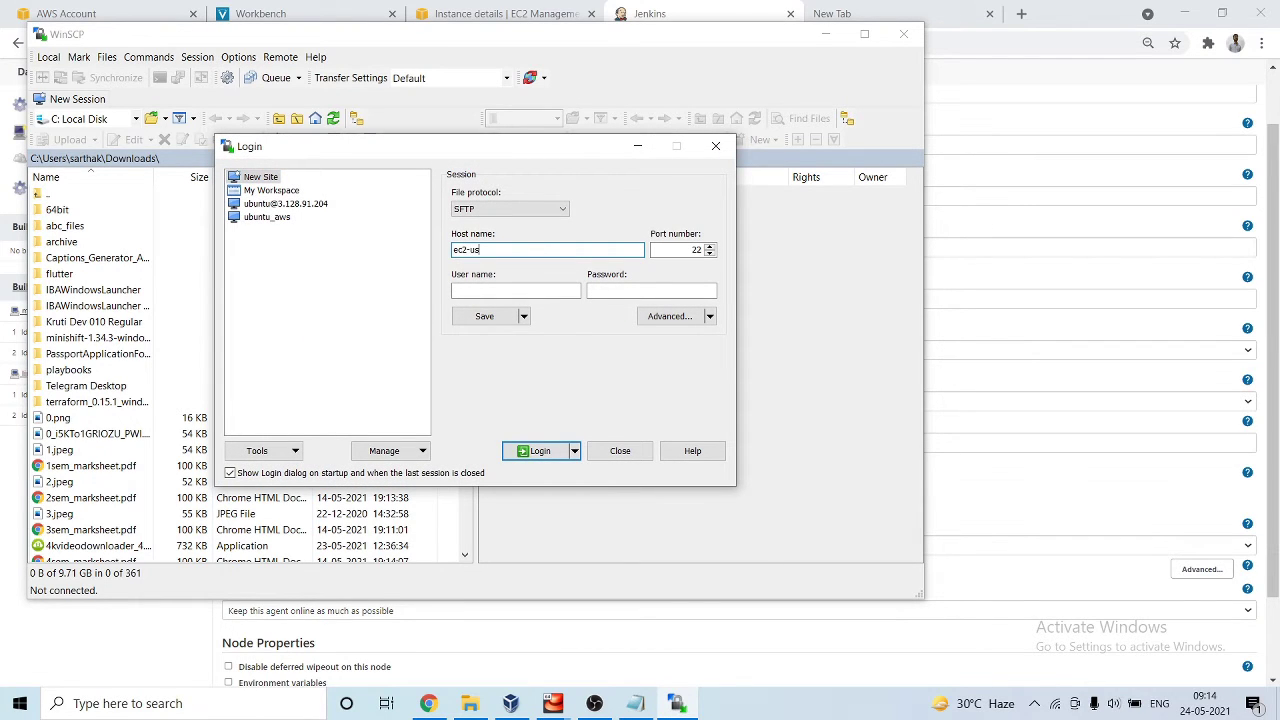
text(er@)
key(ctrl+v)
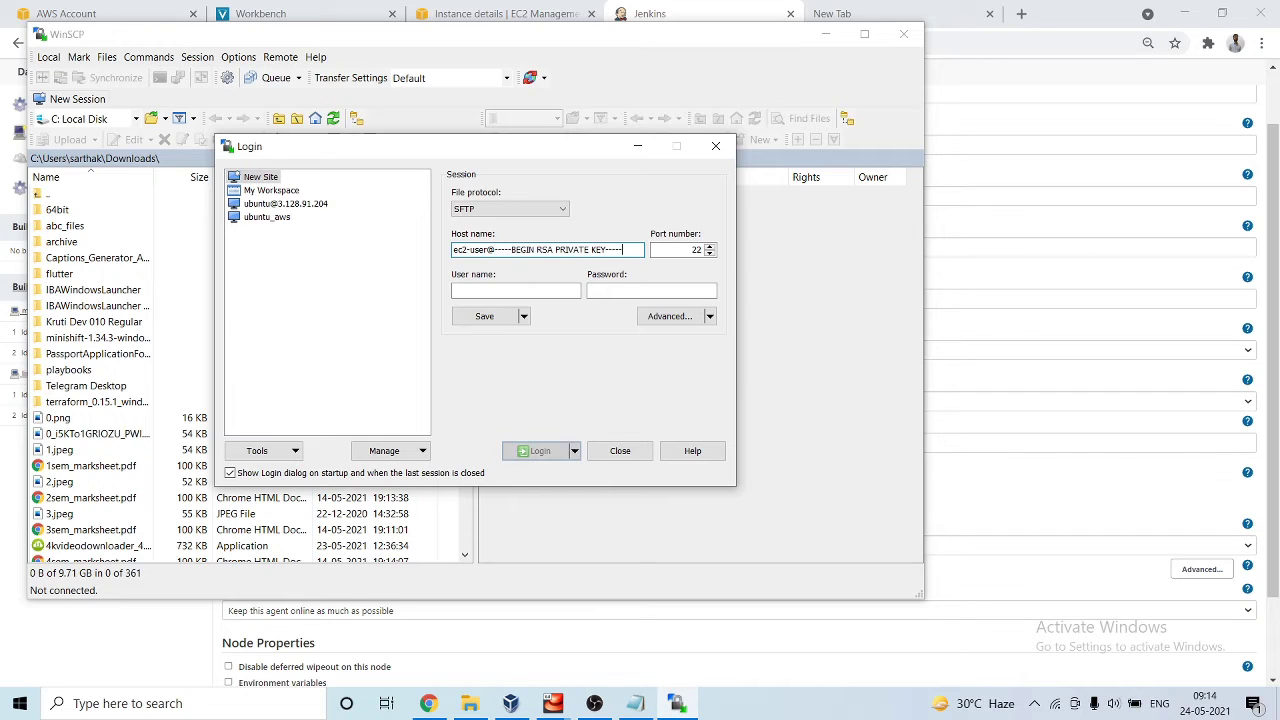
key(ctrl+a)
key(BackSpace)
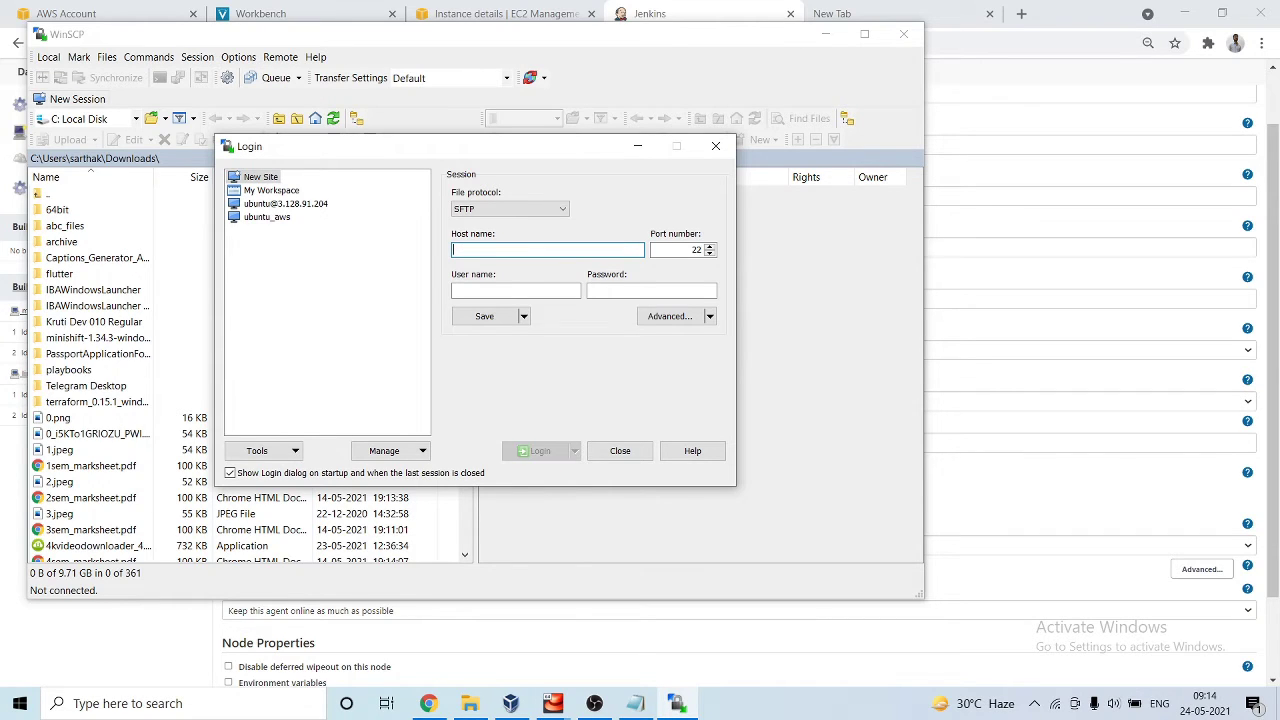
text(ec2-u)
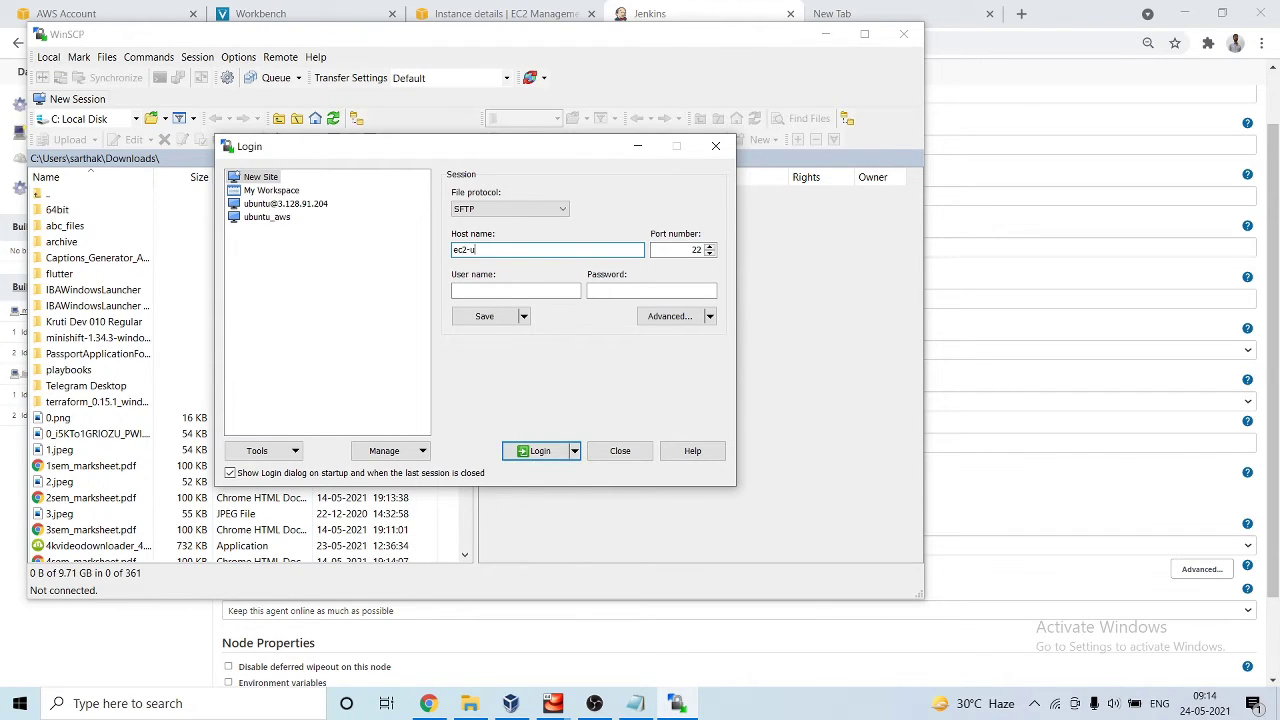
text(ser@)
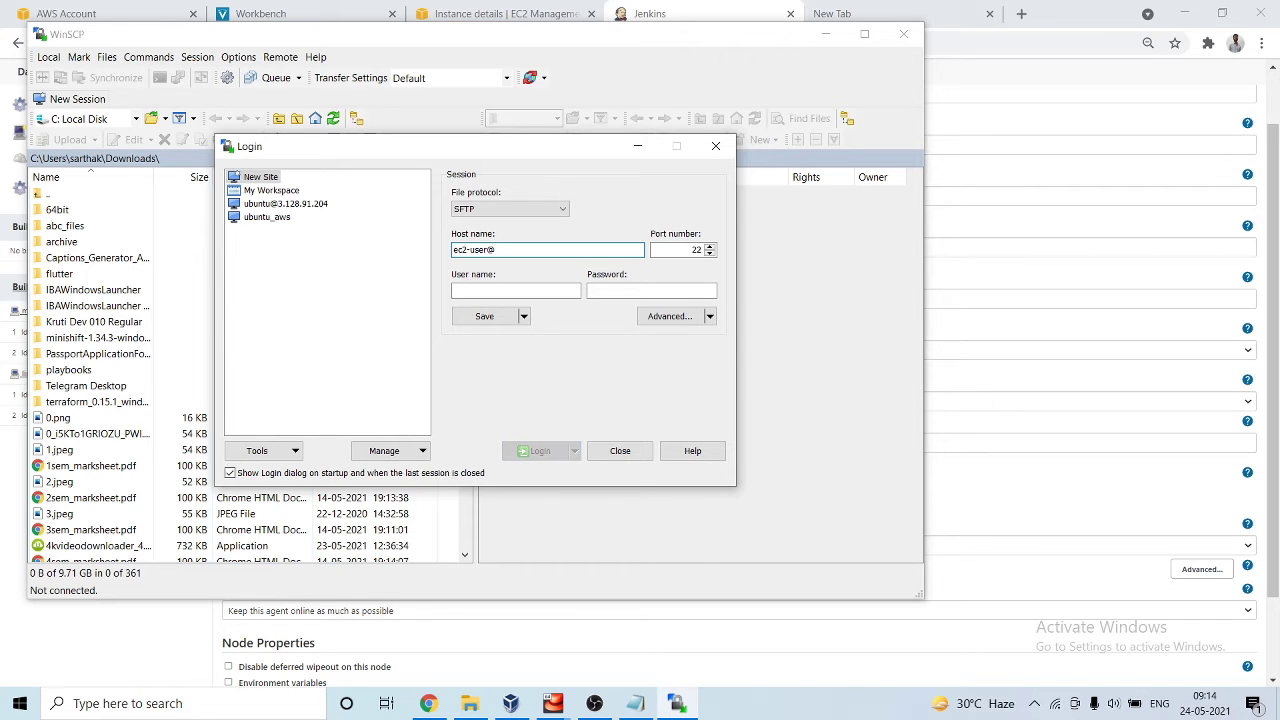
key(alt+Tab)
click(500, 13)
click(573, 234)
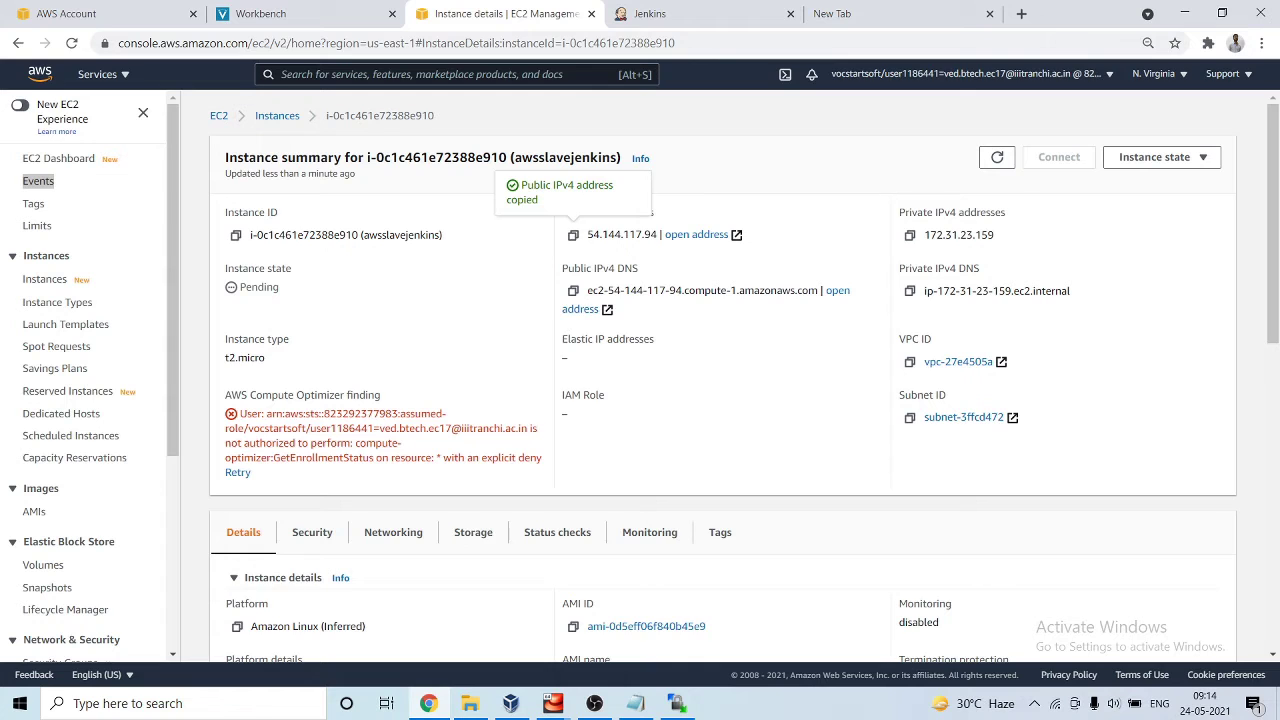
key(alt+Tab)
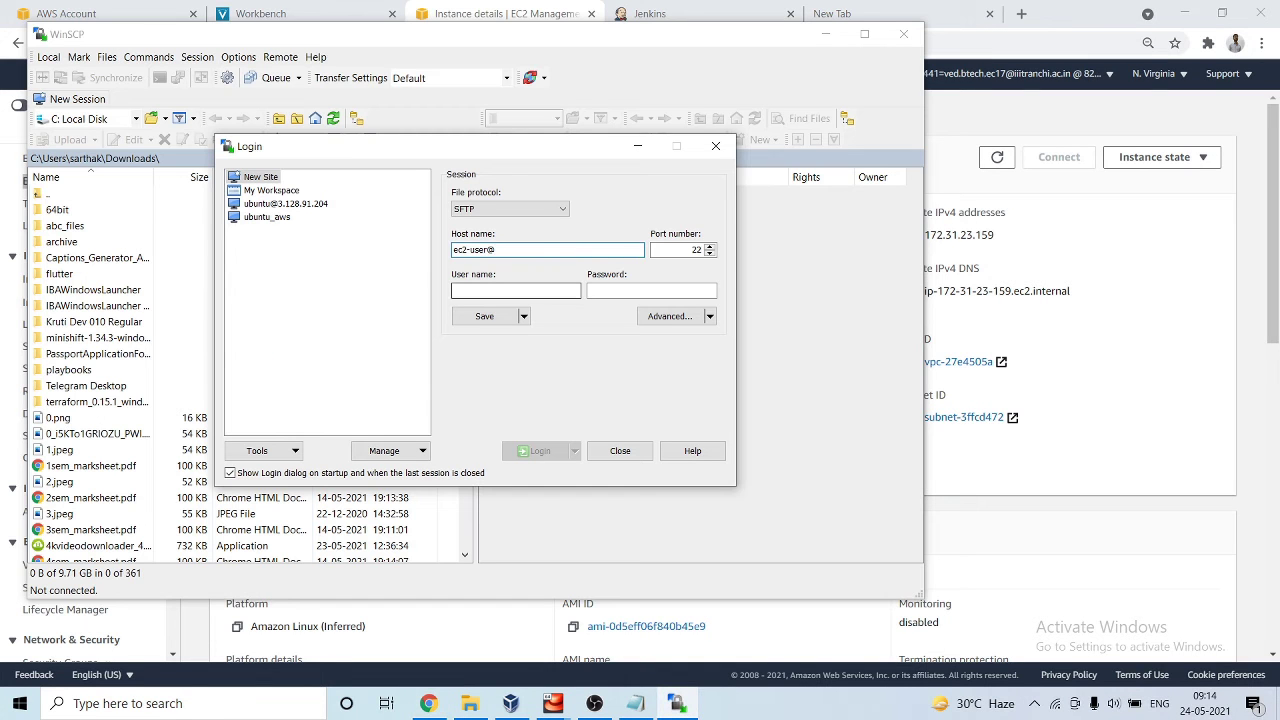
key(ctrl+v)
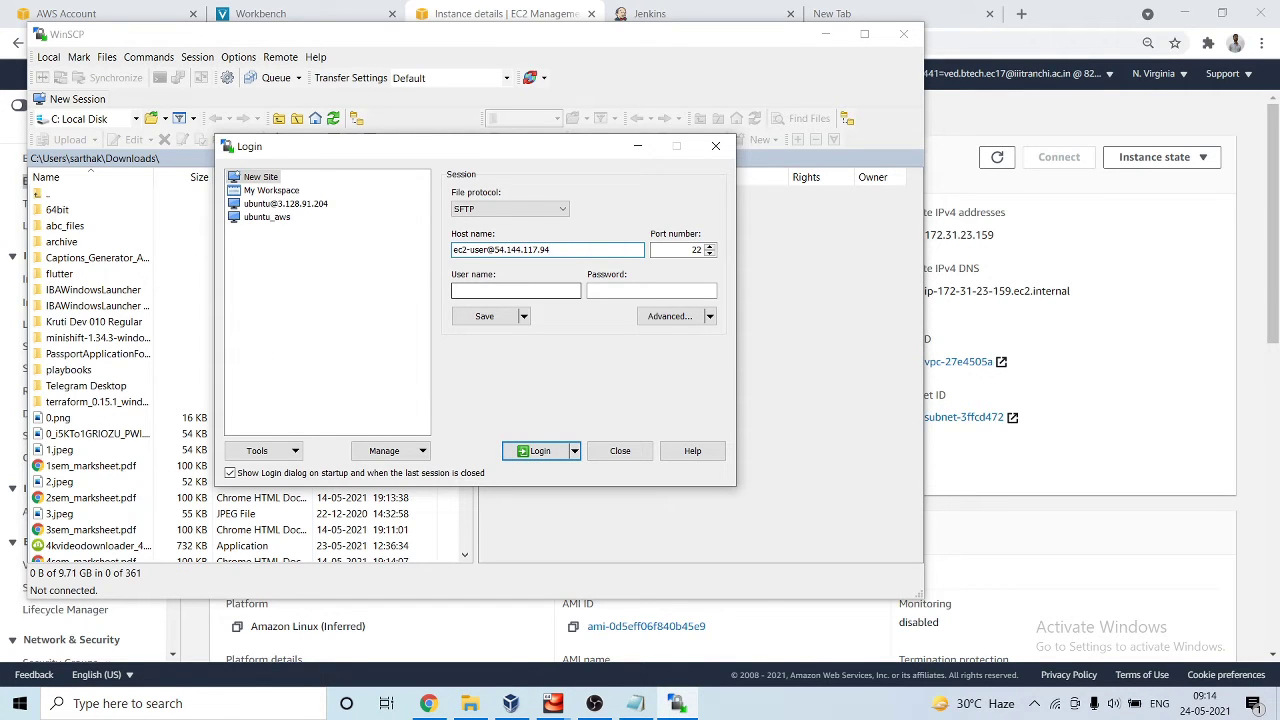
Set awsslavekey.ppk from Downloads as the session's SSH private key file and log in, accepting the server's host key
click(669, 316)
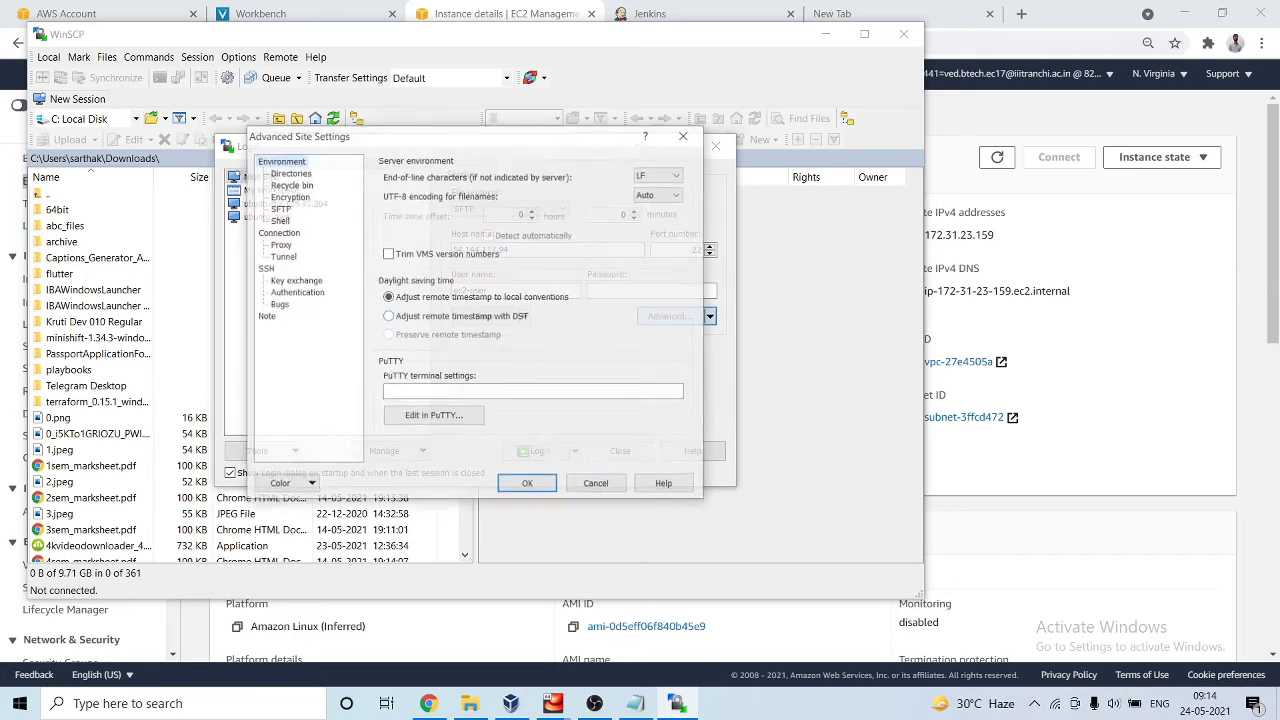
click(296, 292)
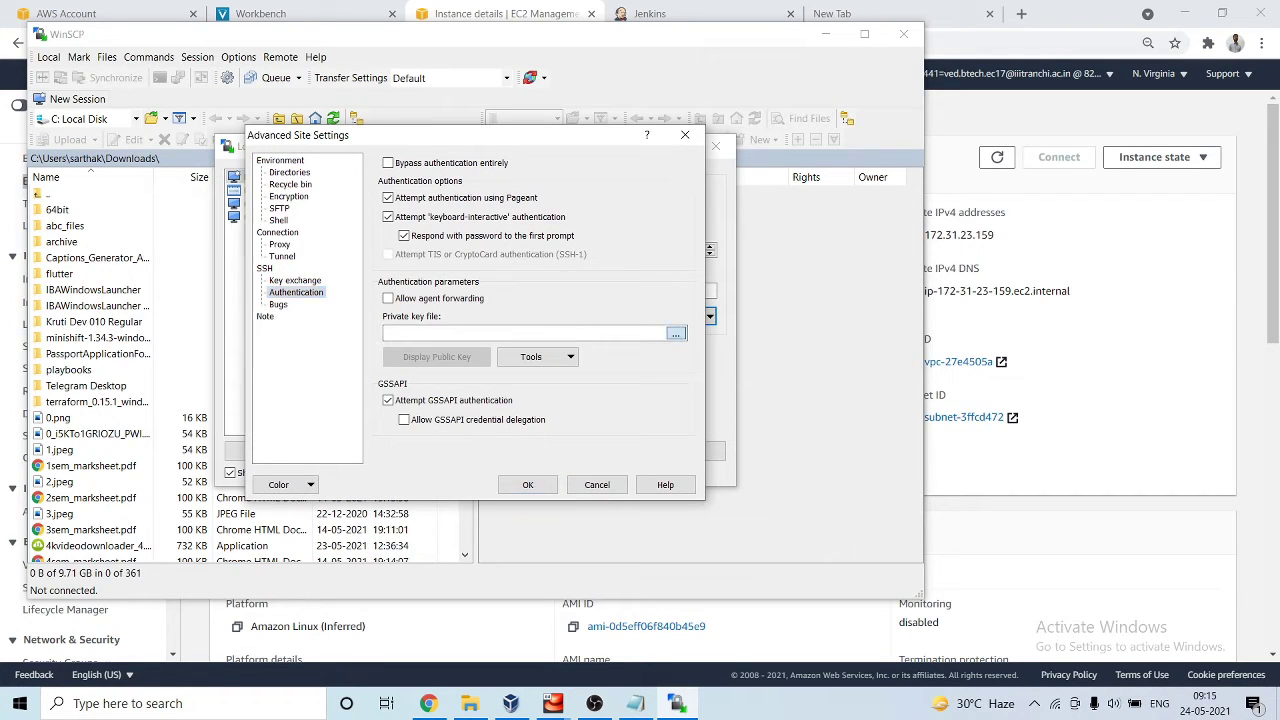
click(676, 333)
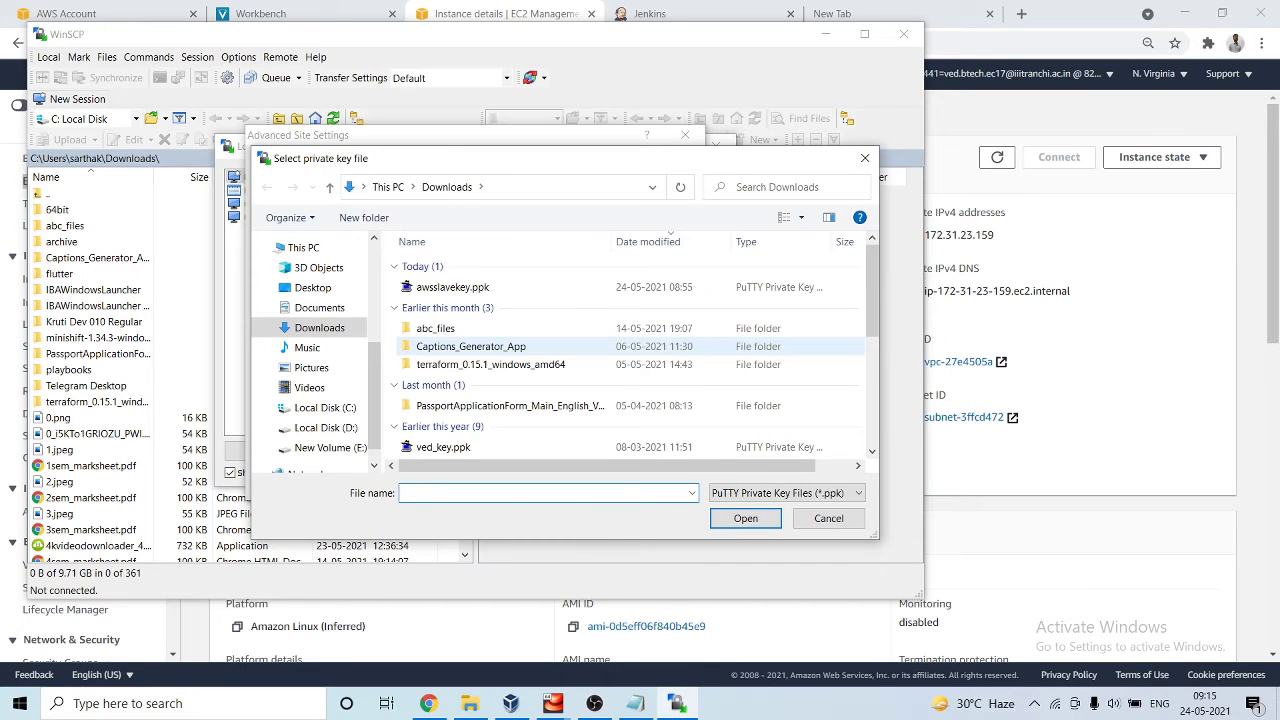
double_click(452, 287)
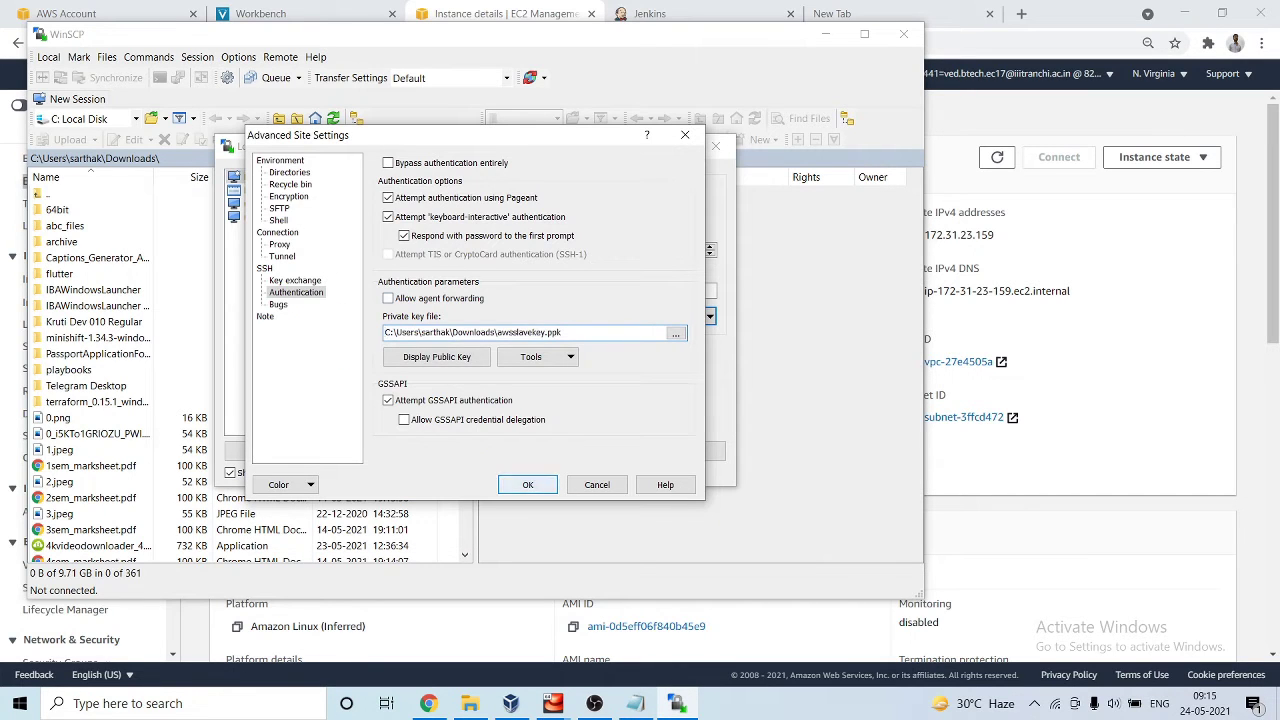
key(Return)
click(535, 450)
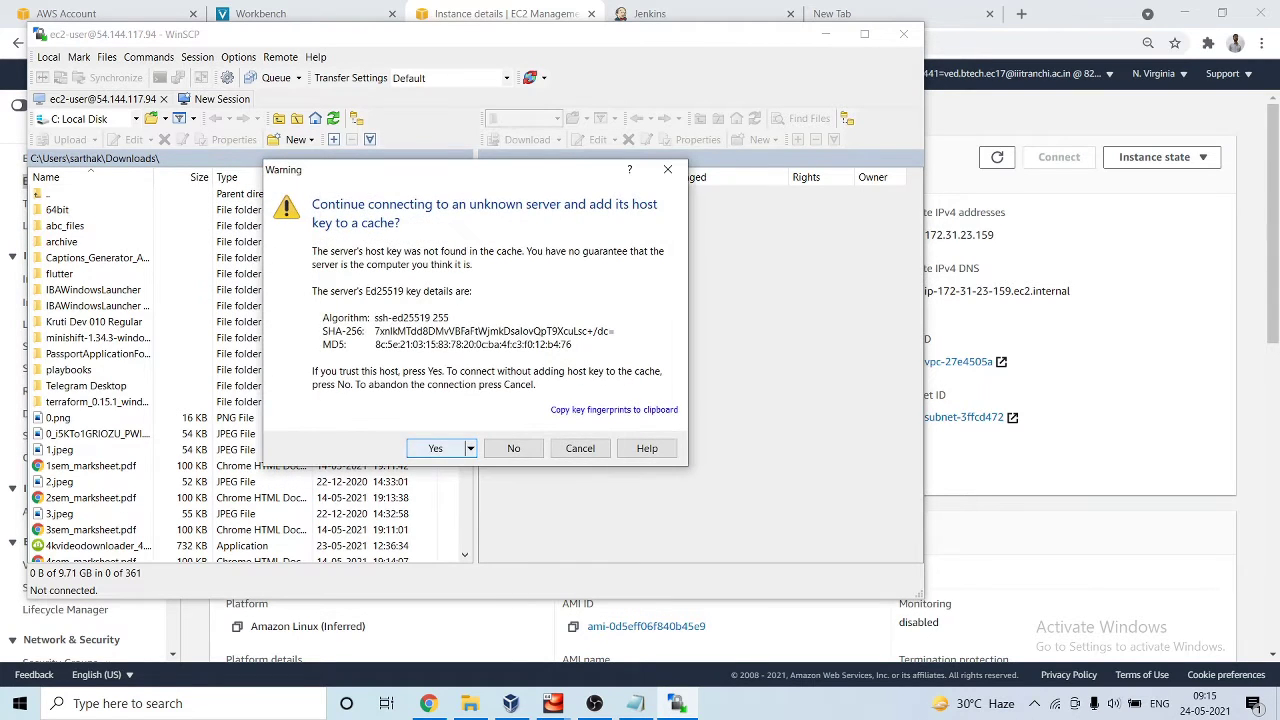
click(430, 448)
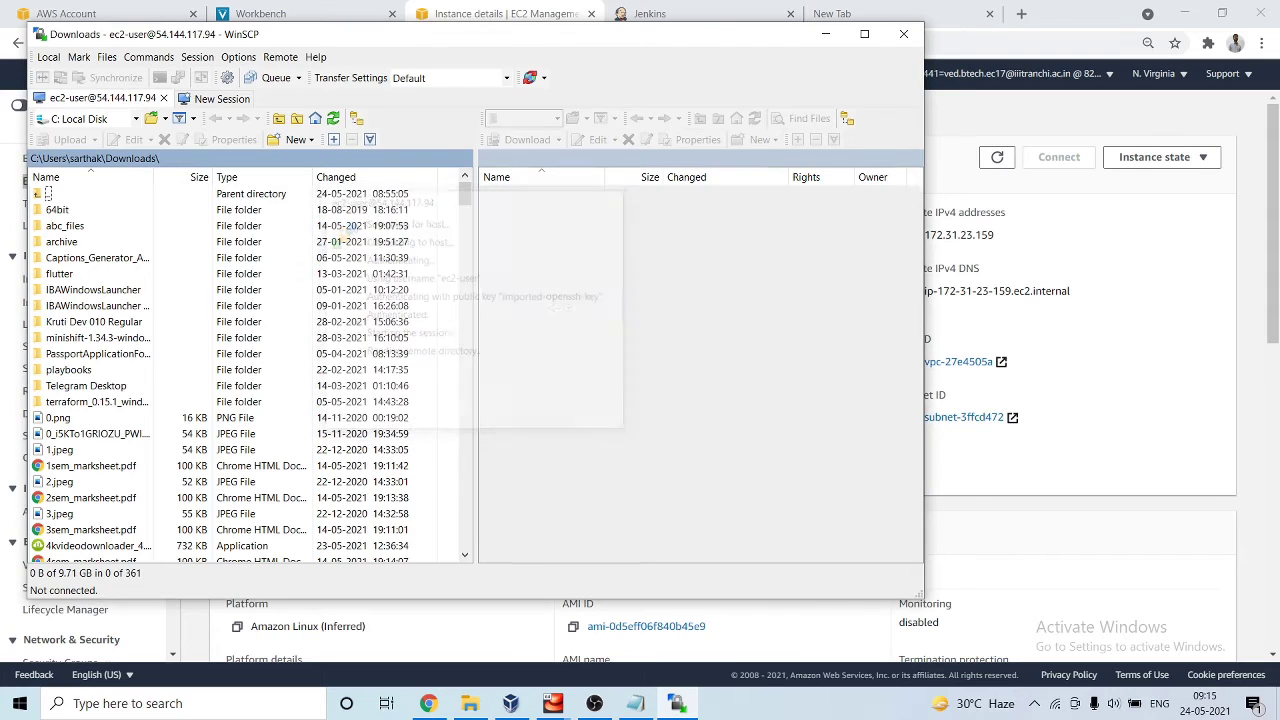
Upload jdk-8u171-linux-x64.rpm from the local Downloads folder to /home/ec2-user/ on the instance
scroll(250, 375, down, 6)
scroll(250, 375, down, 20)
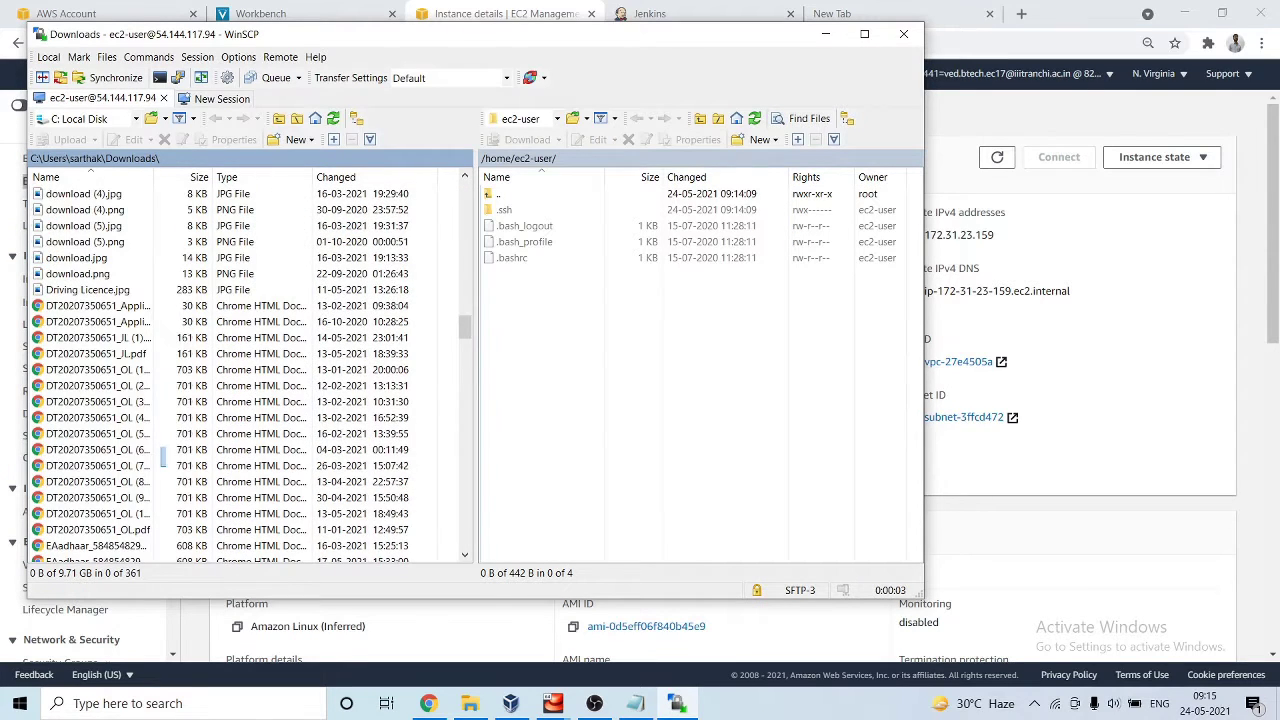
scroll(250, 375, down, 4)
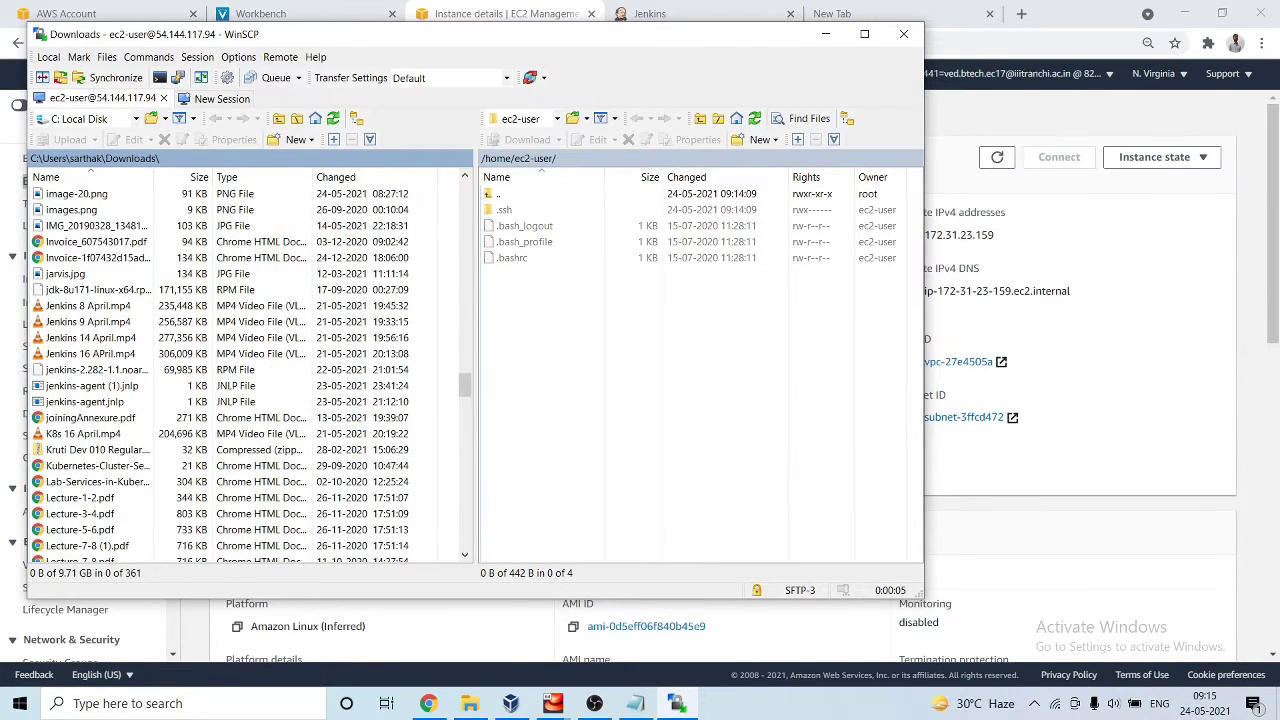
click(98, 289)
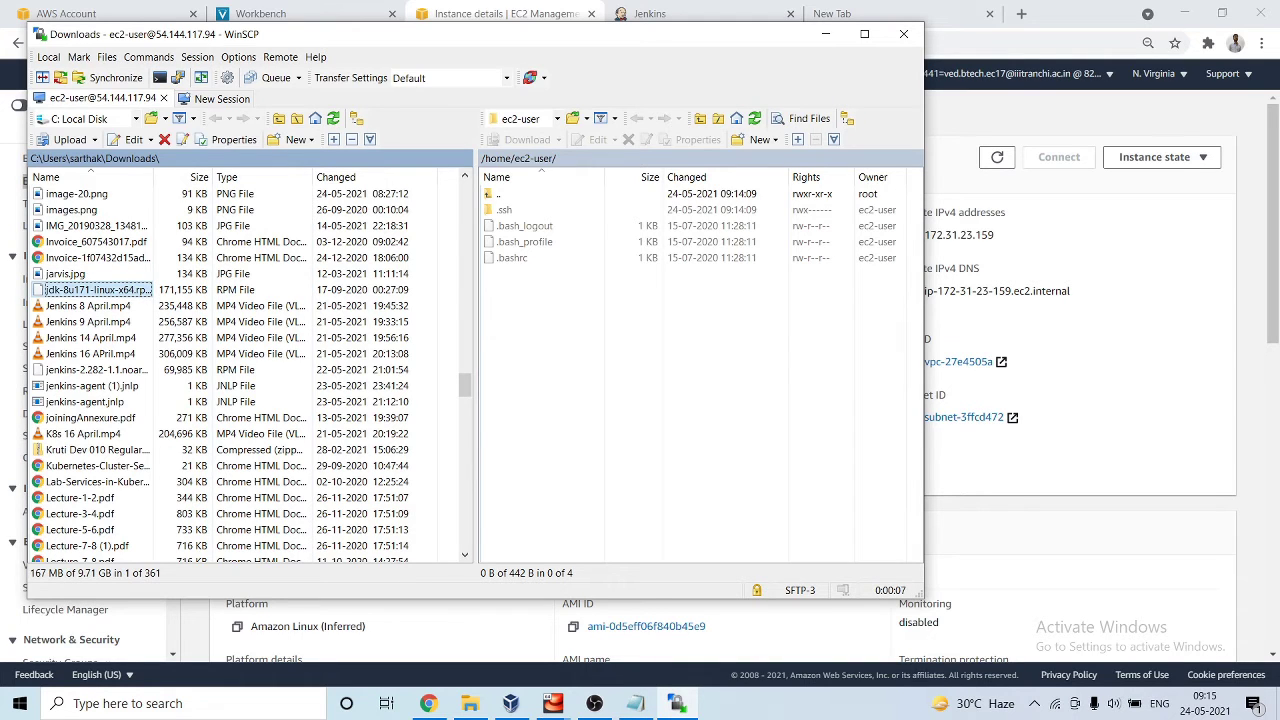
key(F5)
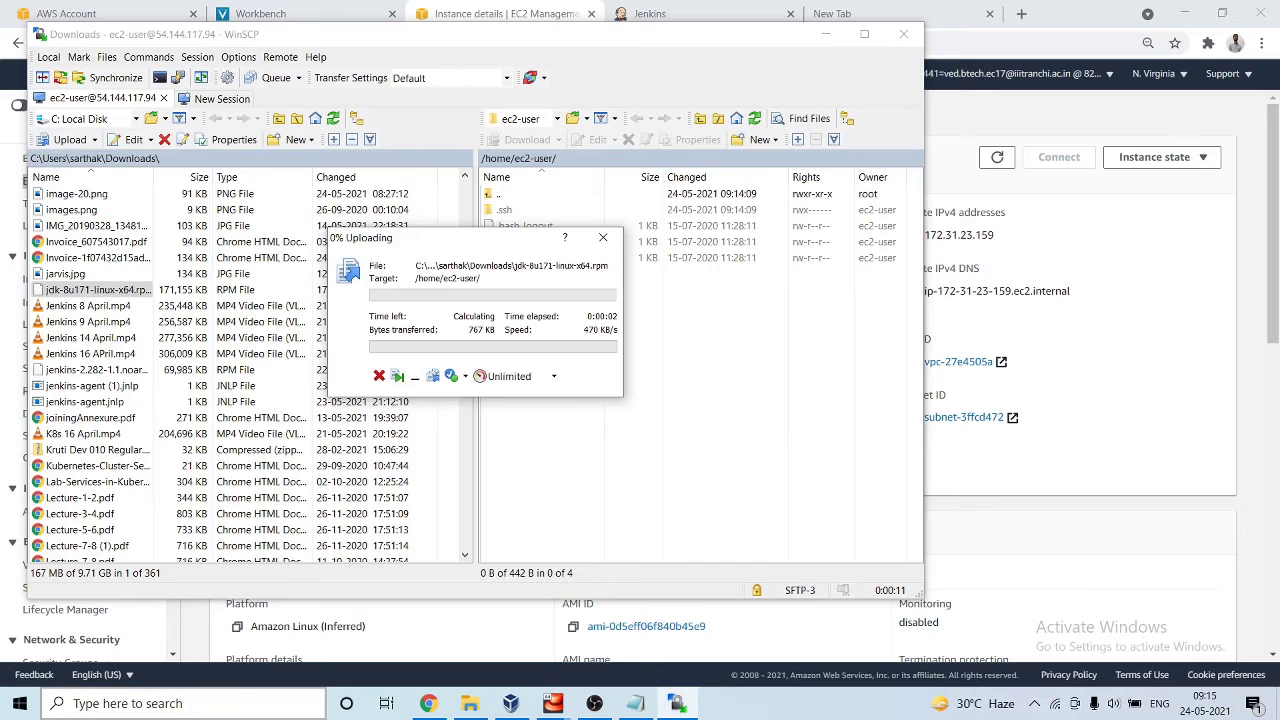
Launch PuTTY and set the SSH session's host to the instance's public IPv4 address 54.144.117.94
click(160, 703)
text(p)
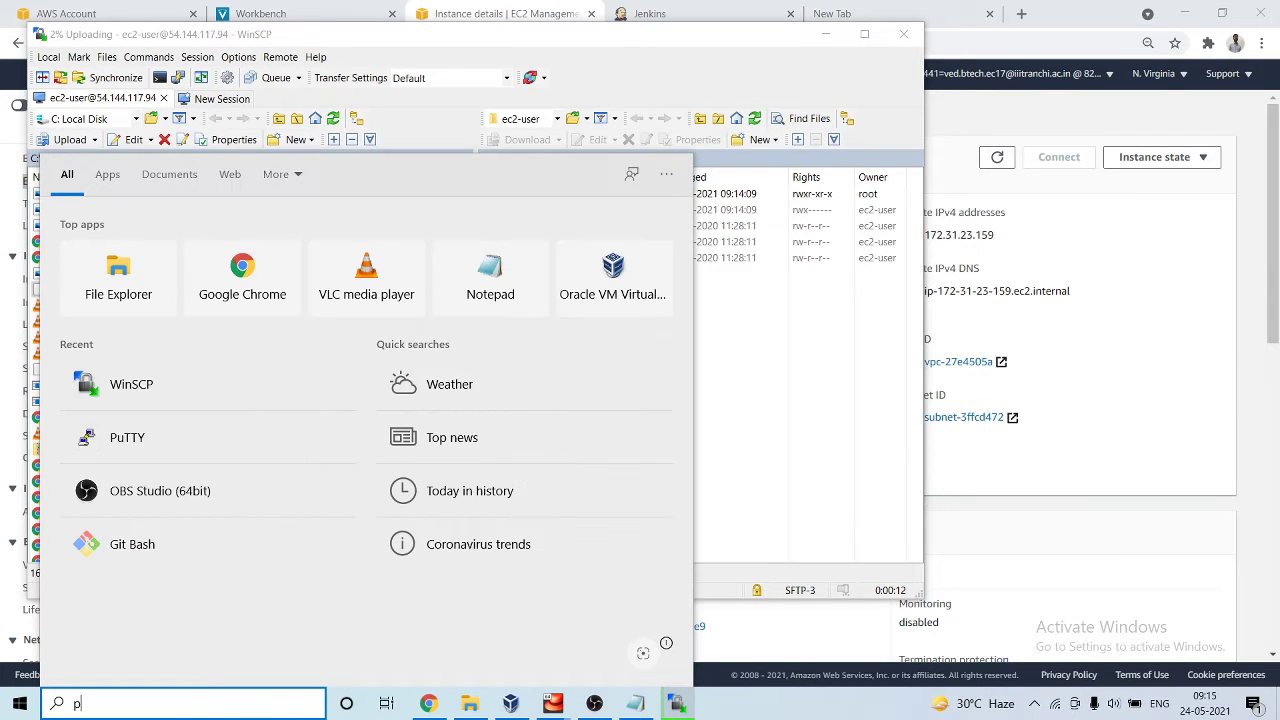
key(Return)
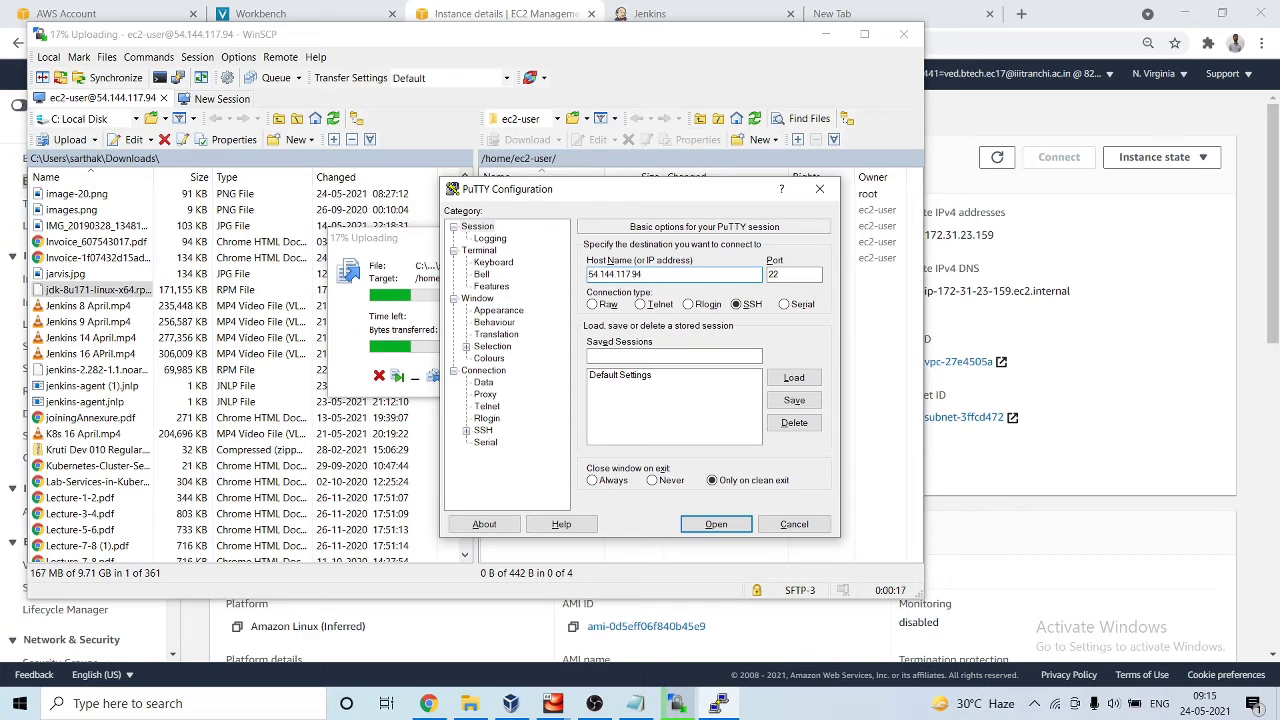
key(ctrl+v)
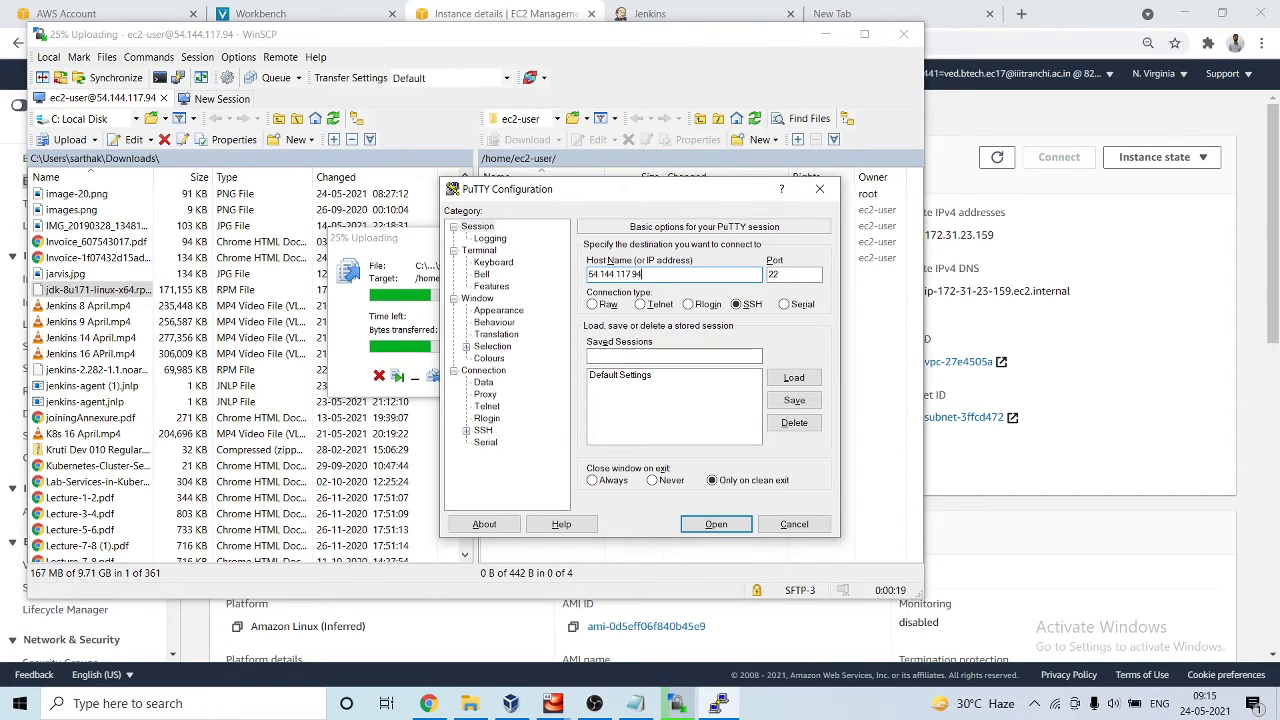
Set awsslavekey.ppk from Downloads as the private key file for the PuTTY session's SSH authentication
click(483, 430)
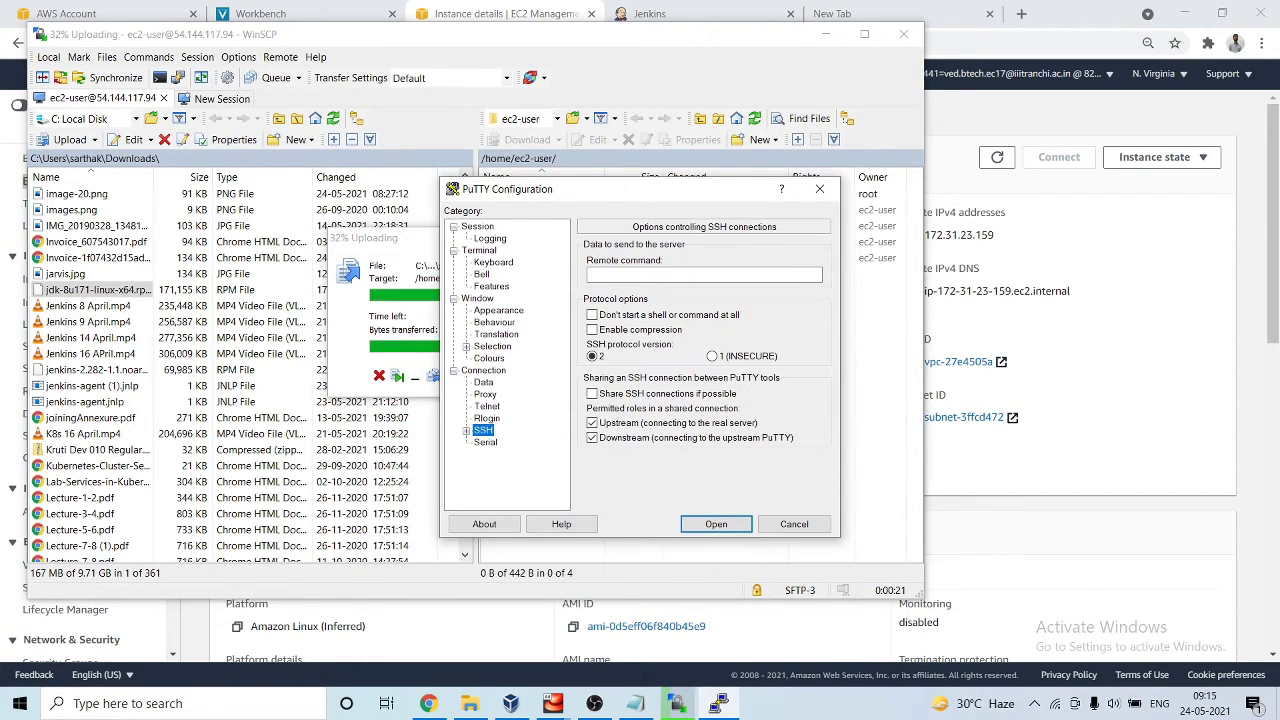
key(Right)
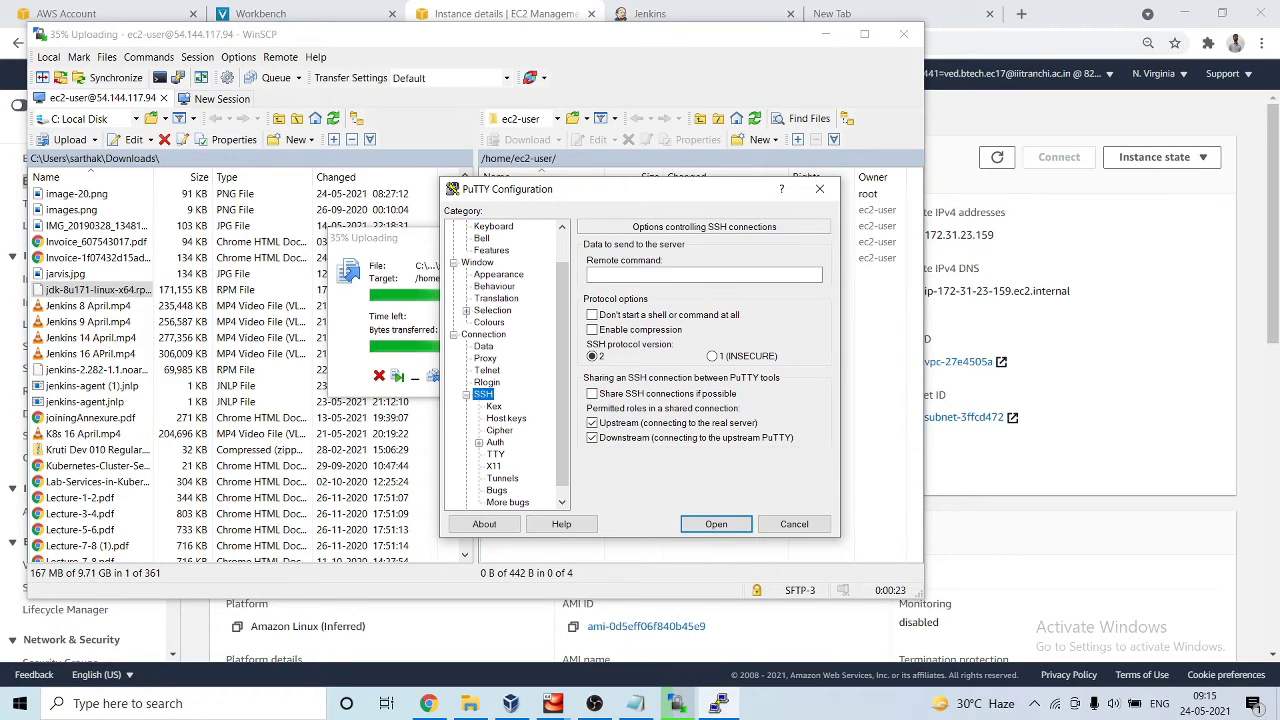
click(495, 442)
click(793, 413)
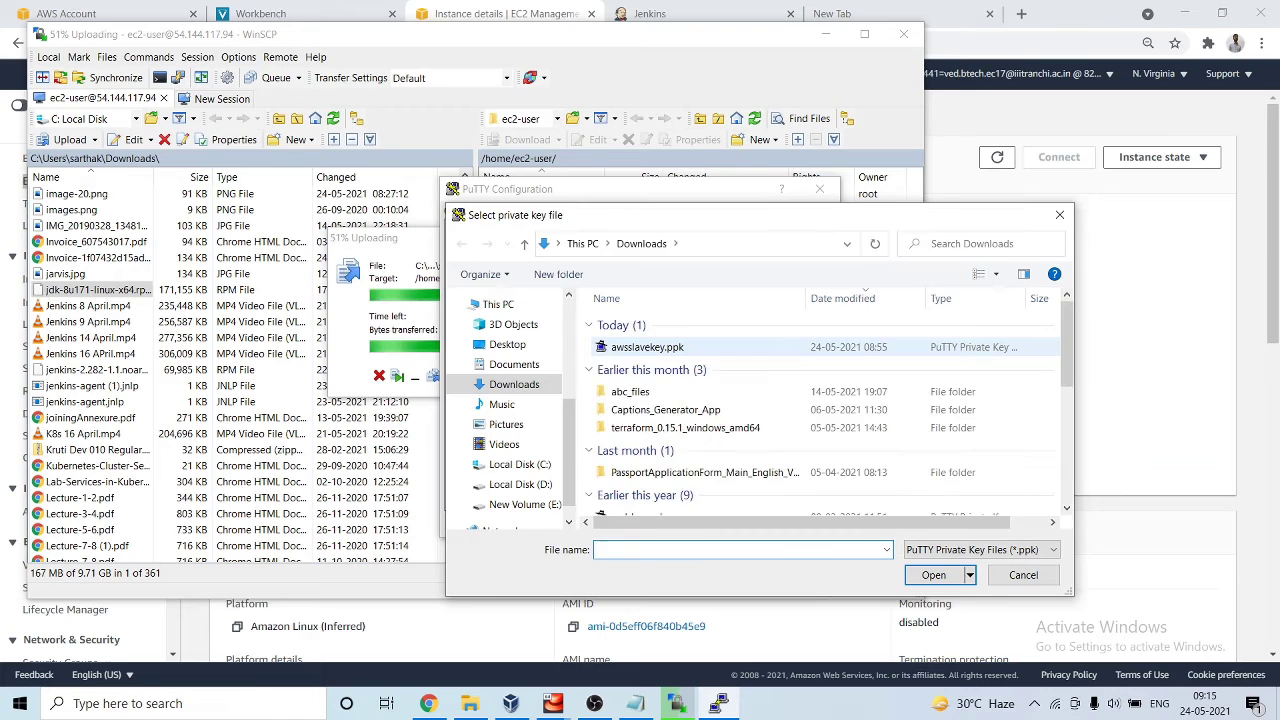
click(770, 254)
key(Return)
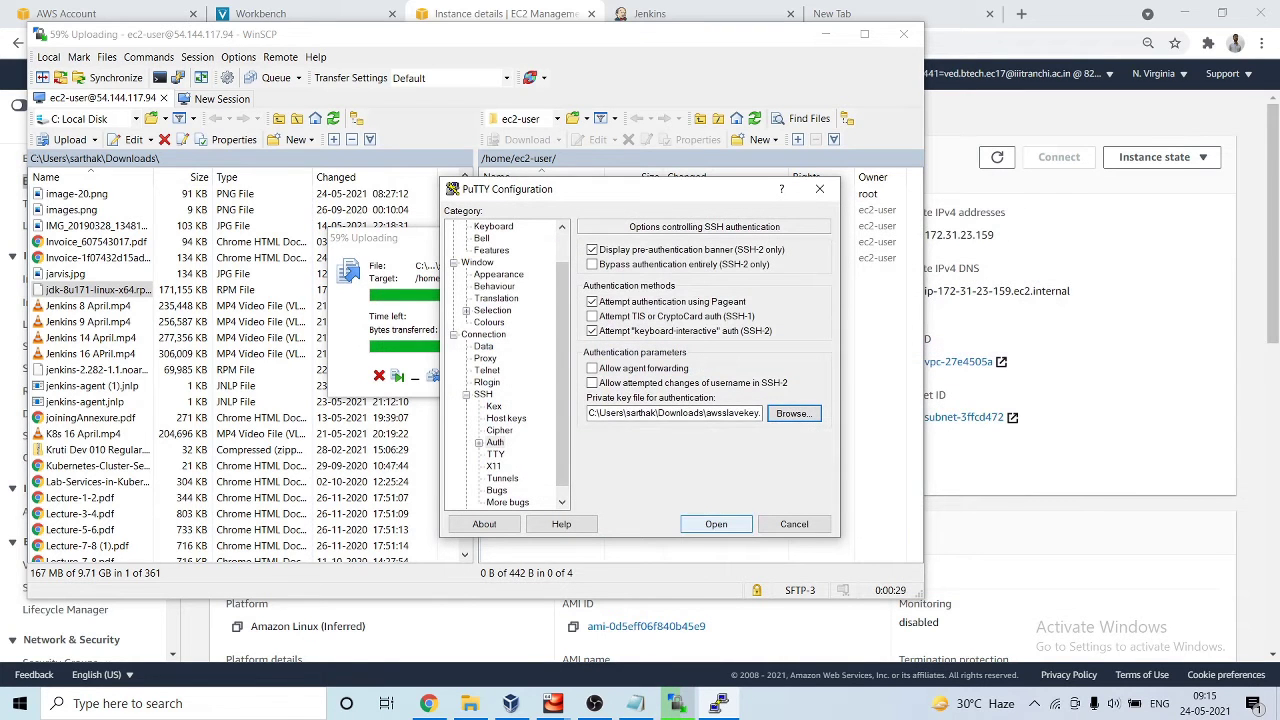
Open the PuTTY connection, accept the server's host key and log in as ec2-user
click(716, 523)
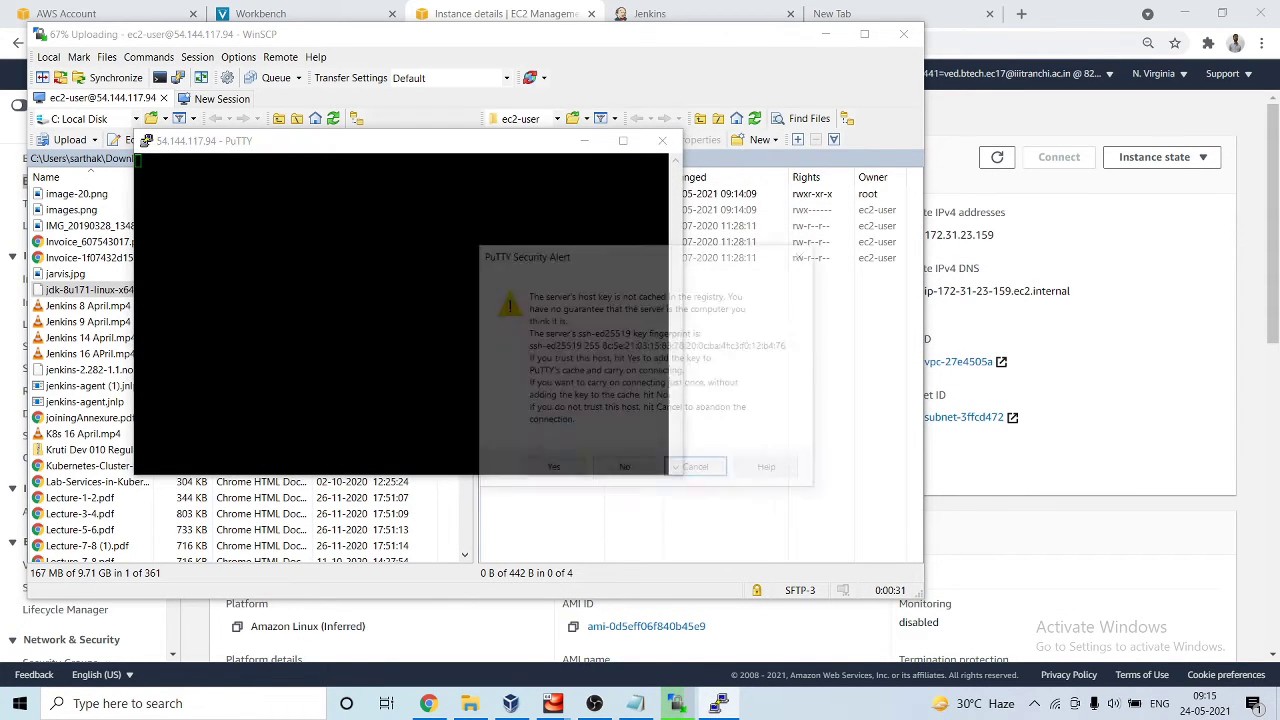
key(Return)
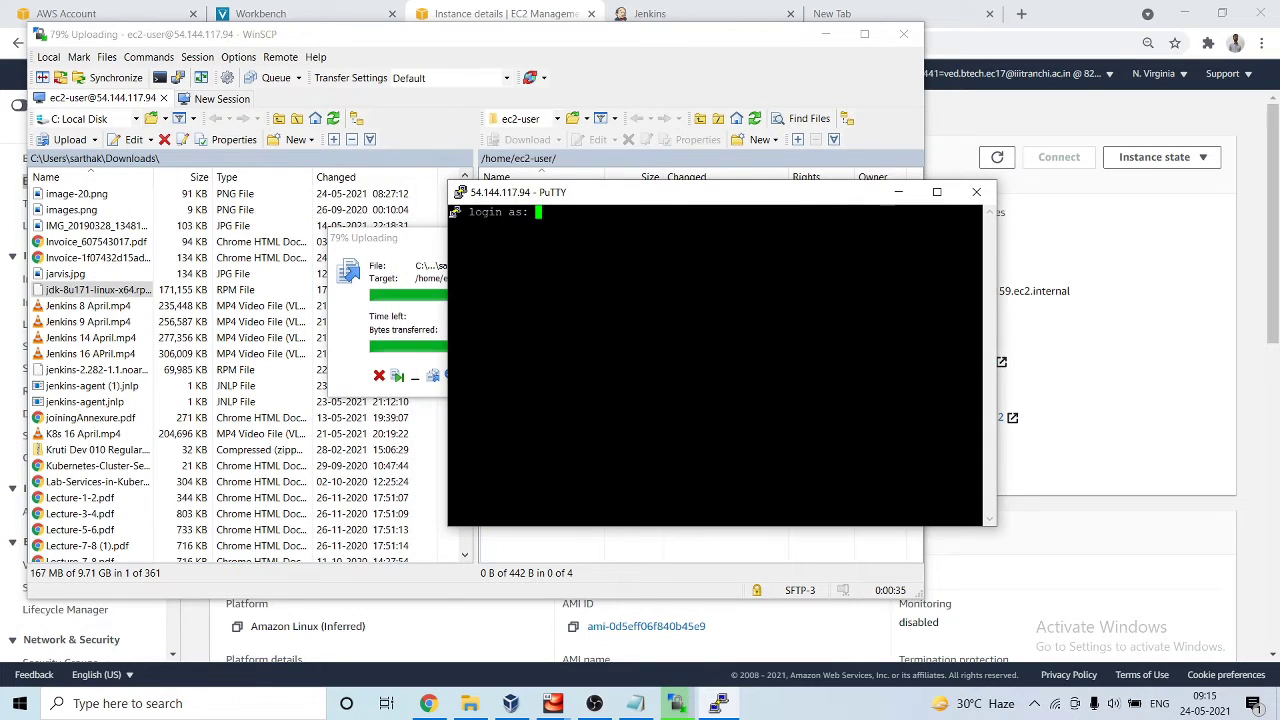
drag(470, 171, 798, 249)
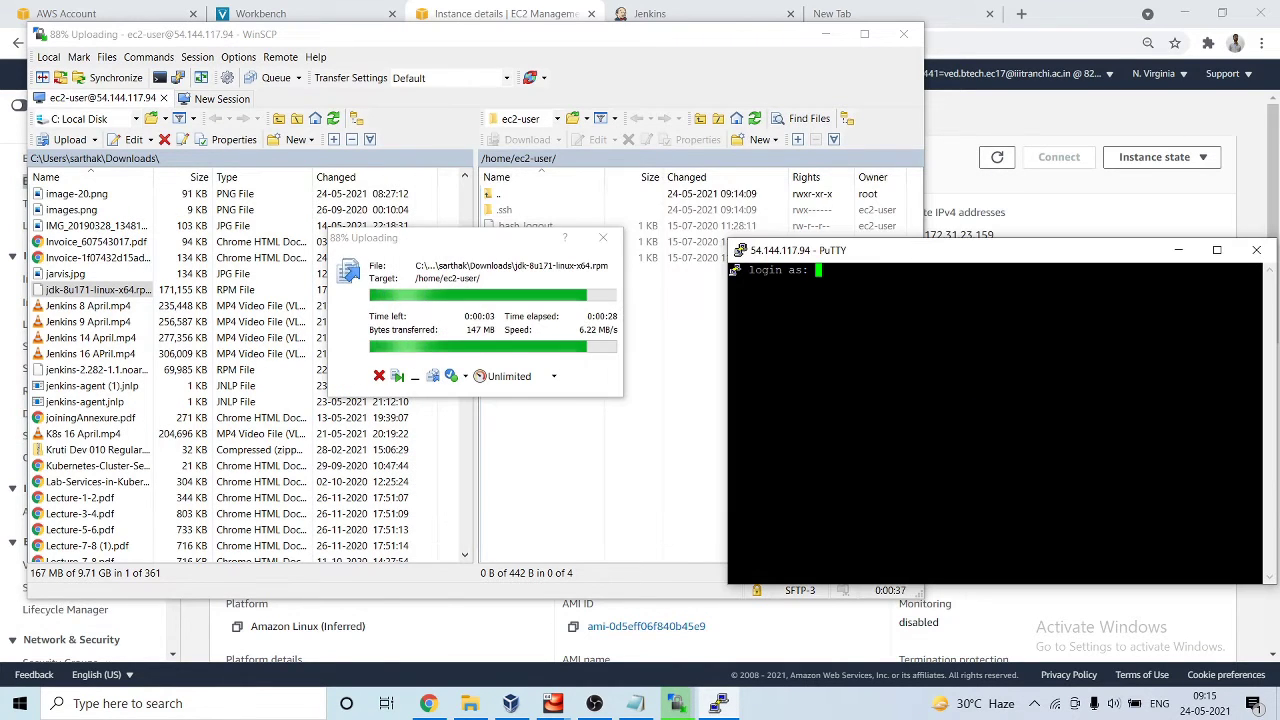
text(ec2-user)
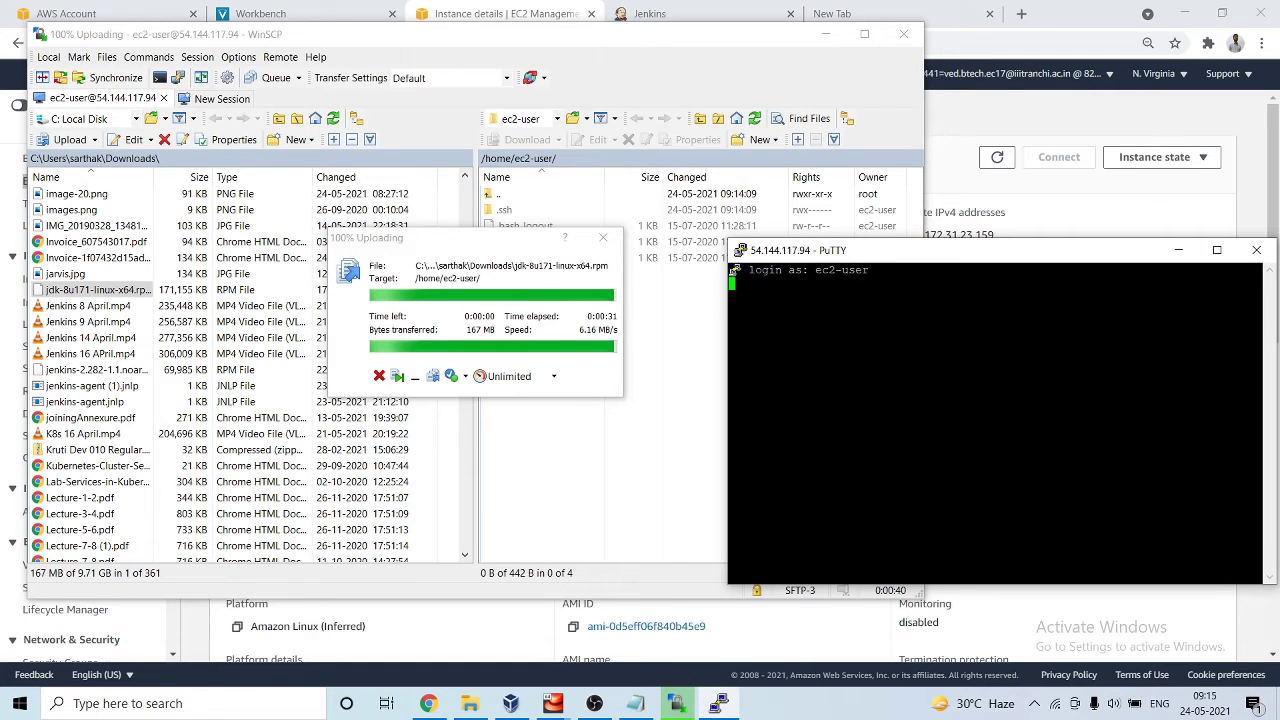
key(Return)
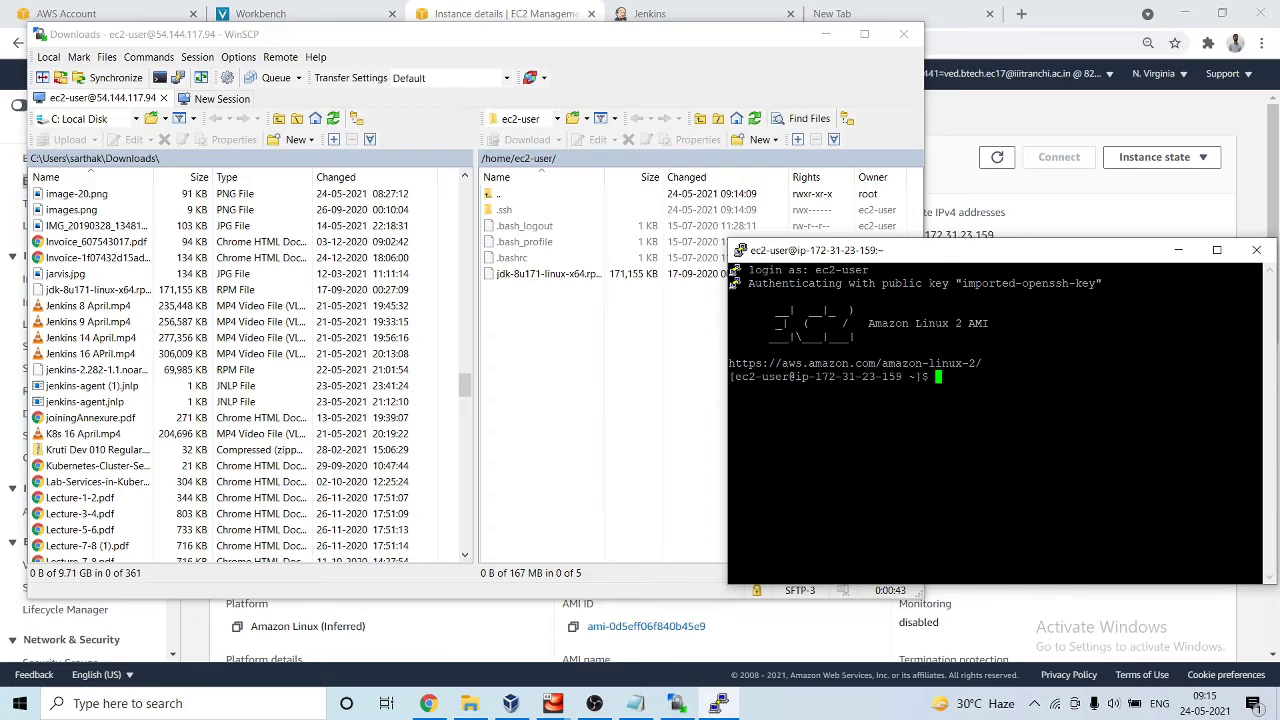
Switch to the root user's login shell with sudo su -
text(sudo su -)
key(Return)
key(Return)
key(Return)
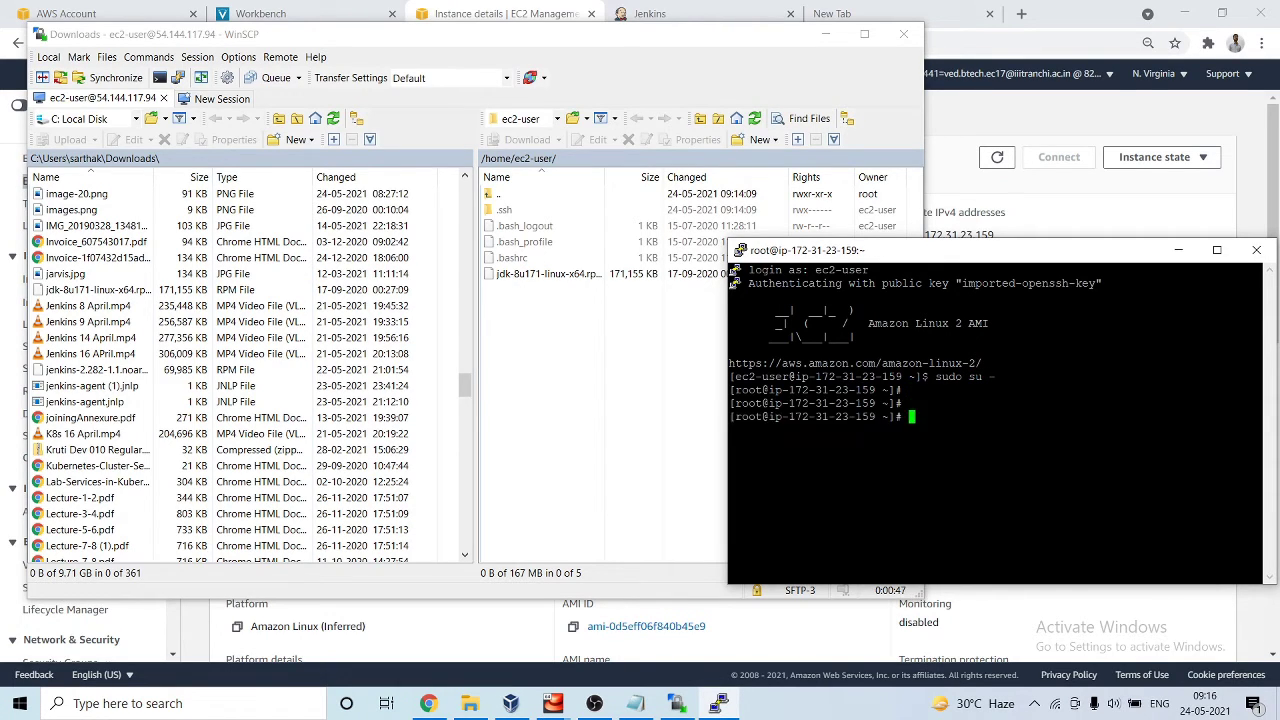
key(Return)
key(Return)
Change to the /home/ec2-user/ directory and list its contents to check for the uploaded JDK package
text(cd /home/)
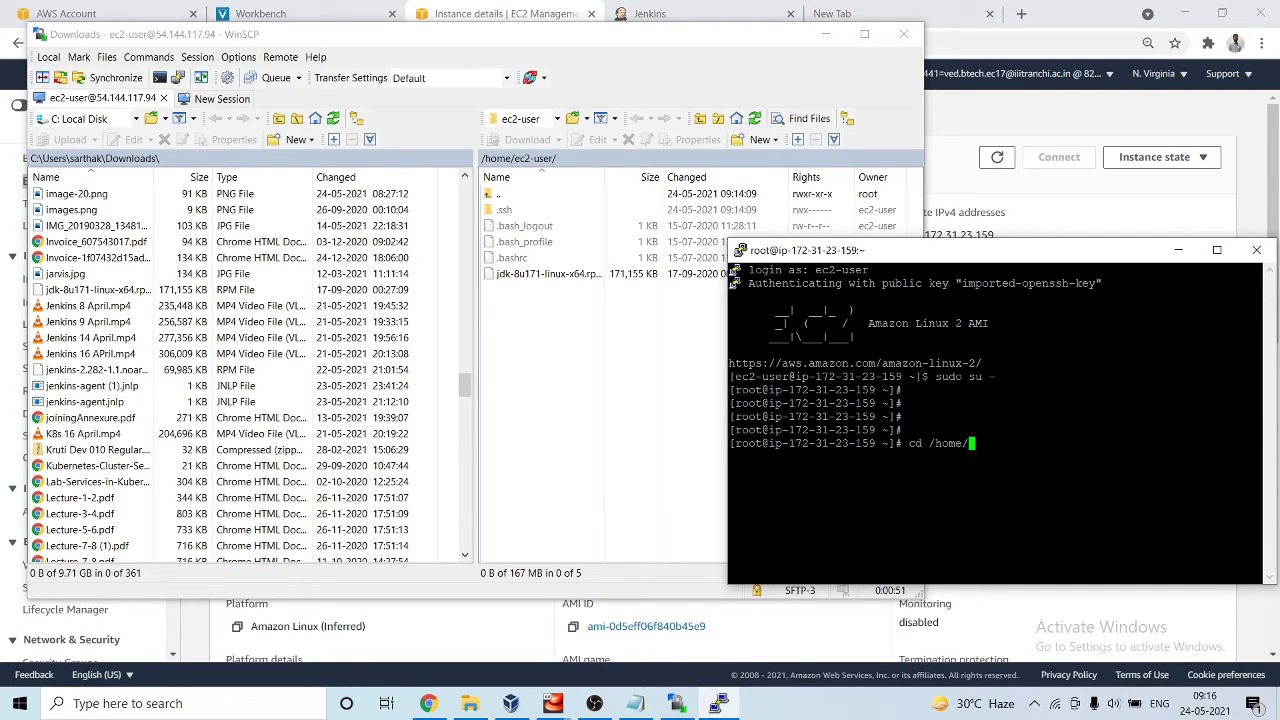
text(ec2-user/)
key(Return)
text(ls)
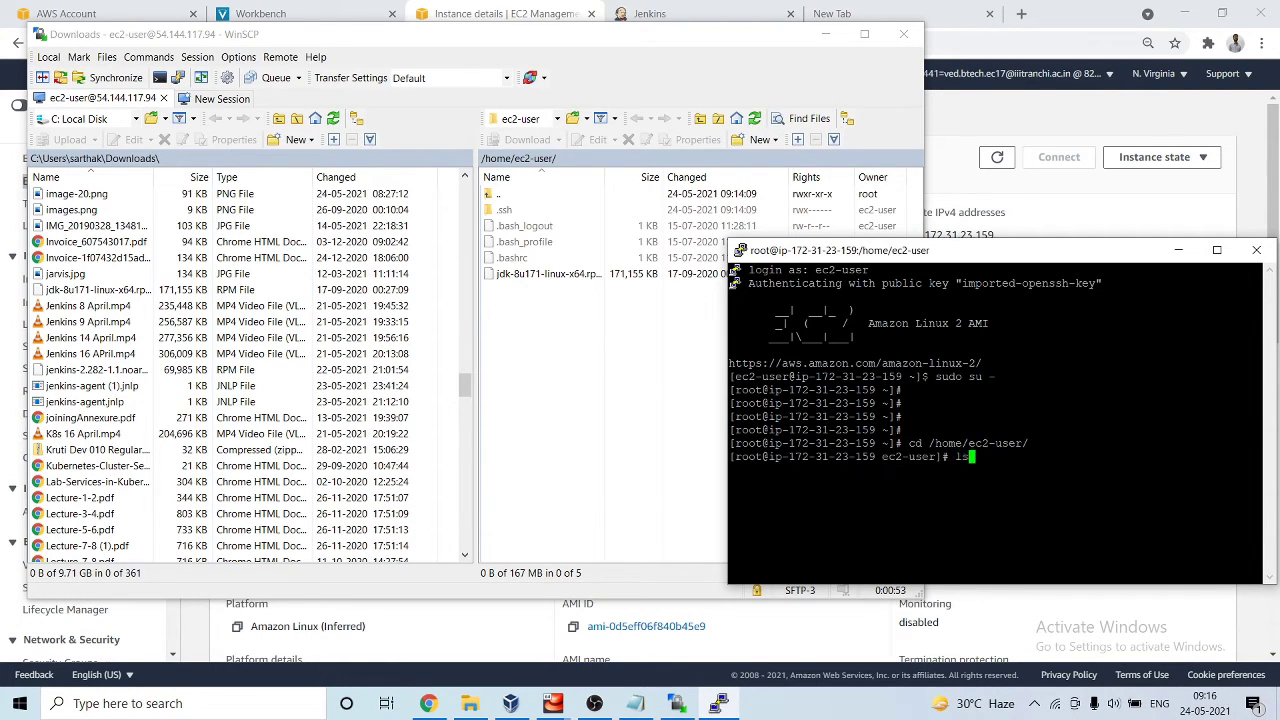
key(Return)
key(Return)
key(Return)
key(Return)
key(Return)
key(Return)
key(Return)
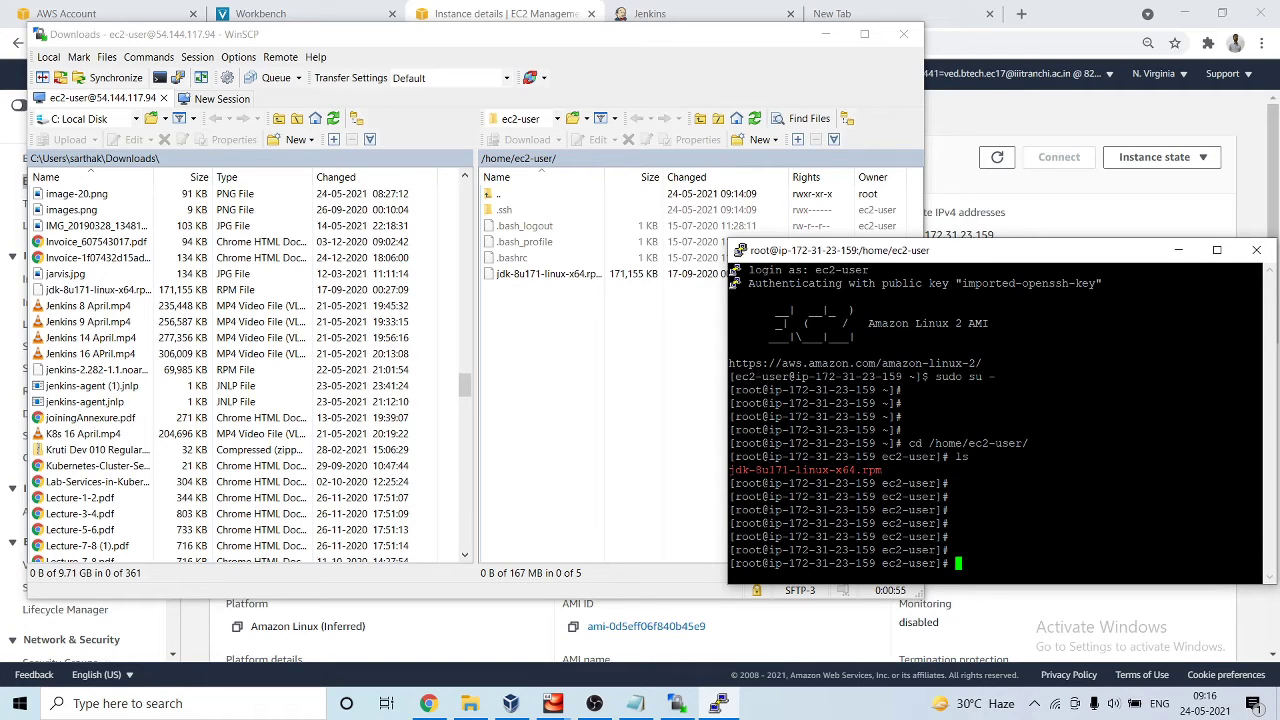
Install the uploaded package with rpm -ivh jdk-8u171-linux-x64.rpm
text(rpm -ivh jd)
key(Tab)
key(Return)
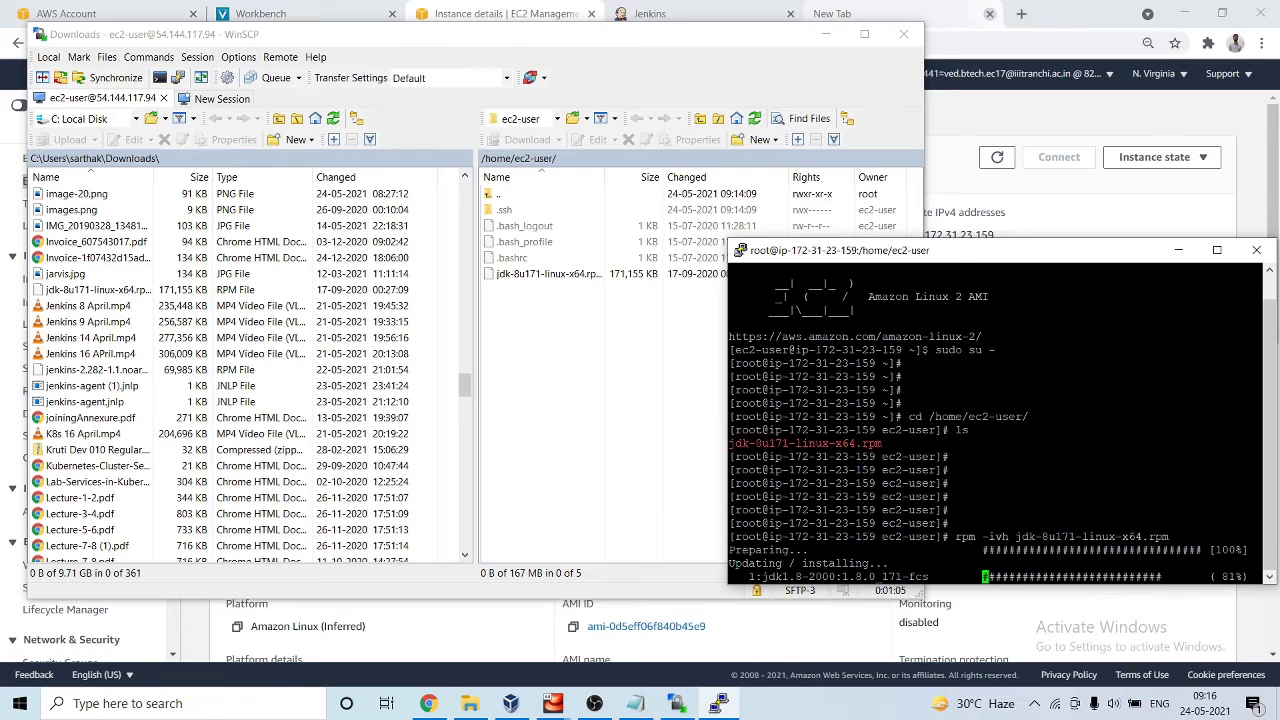
Close the empty browser tab and check the remote root directory in the awsslave1 node form in Jenkins
click(989, 13)
click(690, 13)
scroll(640, 386, up, 1)
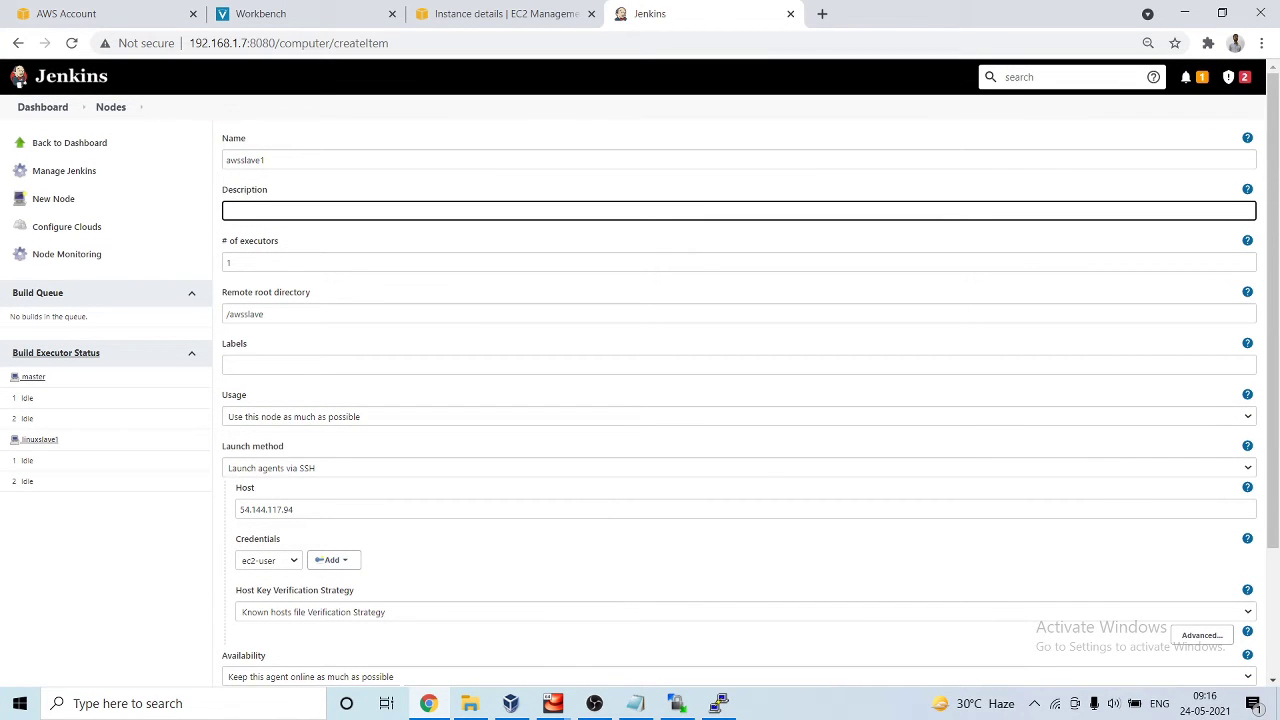
key(Tab)
key(Tab)
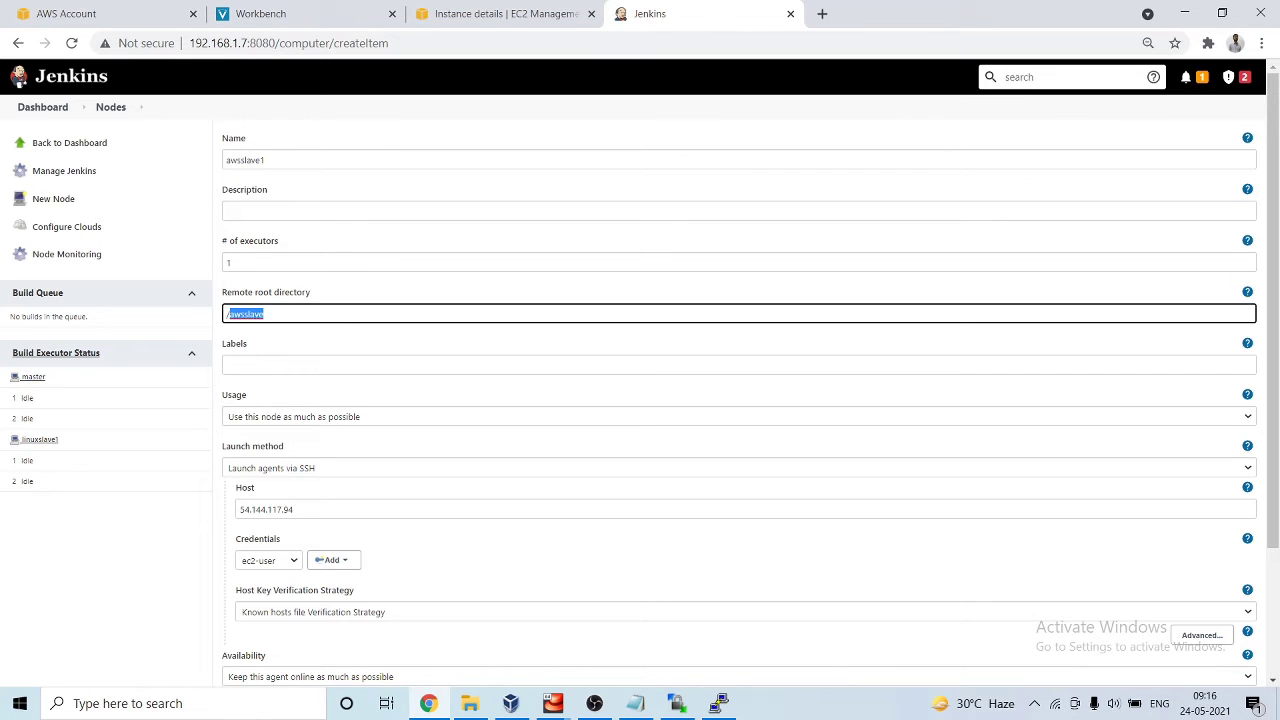
Switch to the PuTTY session and create the agent's root directory with mkdir /awsslave
key(alt+Tab)
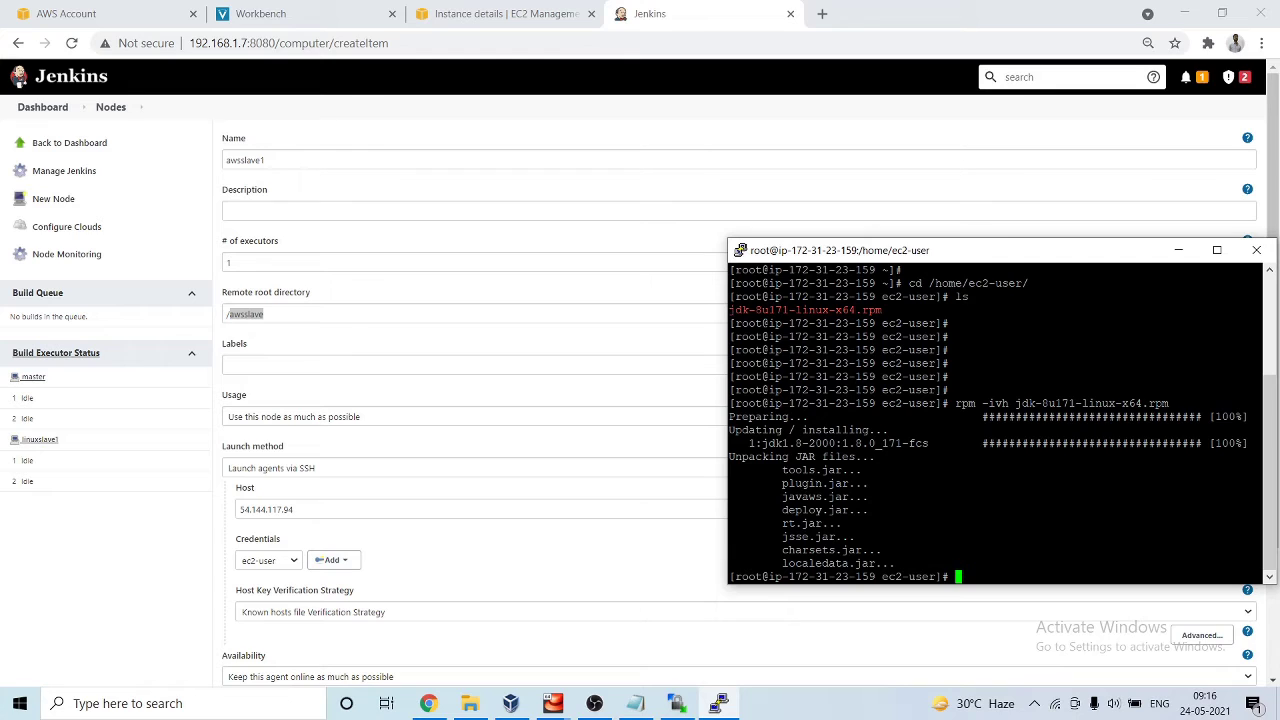
text(mkdir /awsslave)
key(Return)
key(Return)
key(Return)
key(Return)
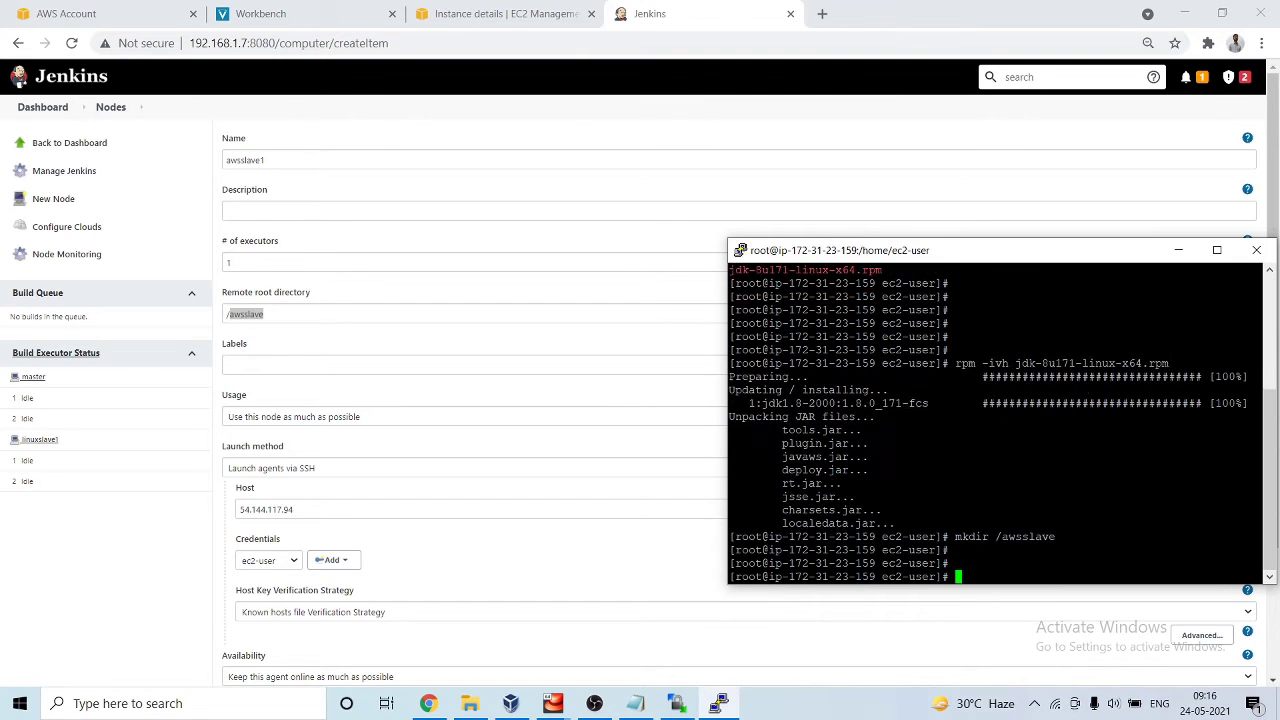
Make ec2-user the owner of the directory with chown ec2-user /awsslave/
text(chown )
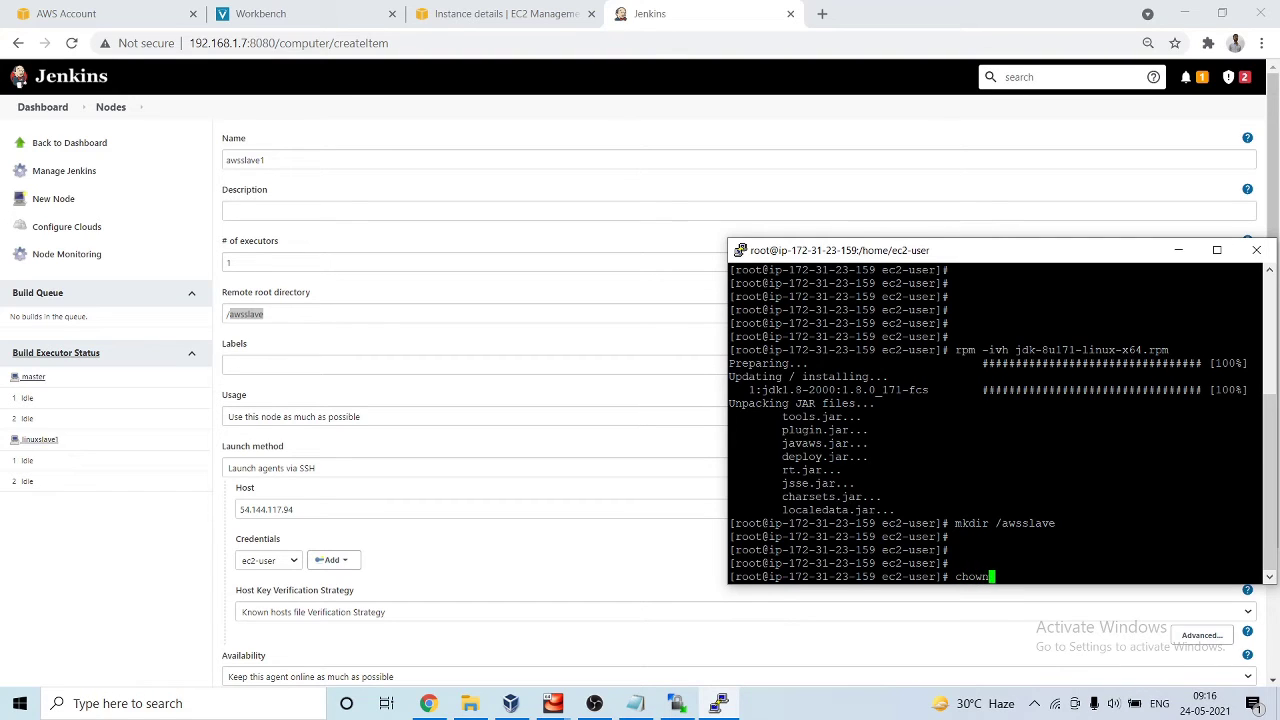
text(ec2-user /awsslave/)
key(Return)
Check the ownership and permissions of the new directory with ls -ld /awsslave/
text(l)
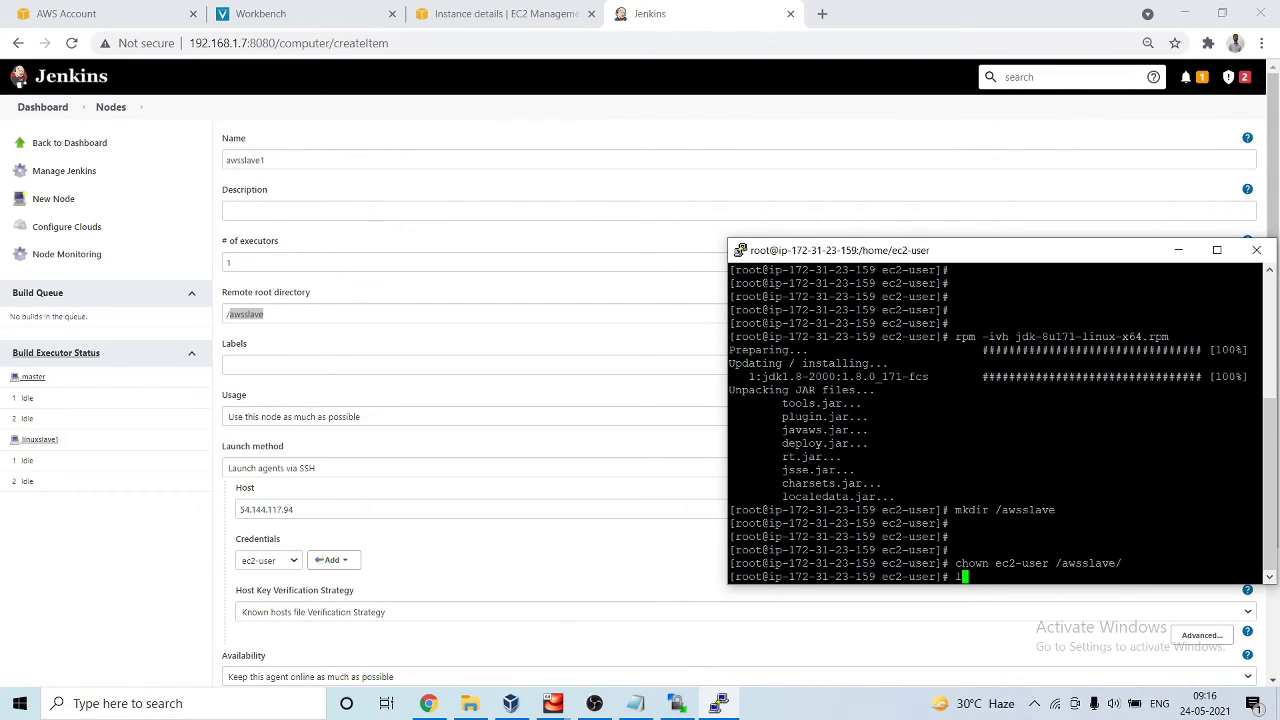
text(s -ld /awsslave/)
key(Return)
key(Return)
key(Return)
key(Return)
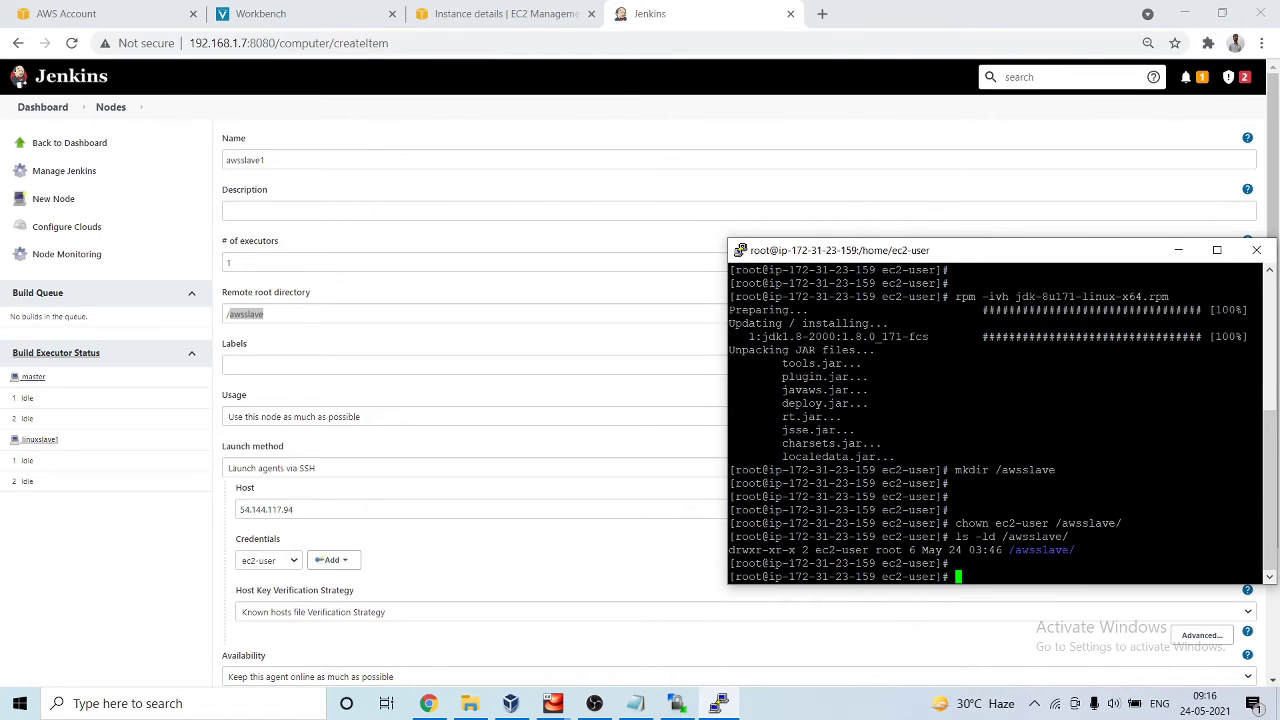
Change the working directory to /awsslave/
text(cd aws)
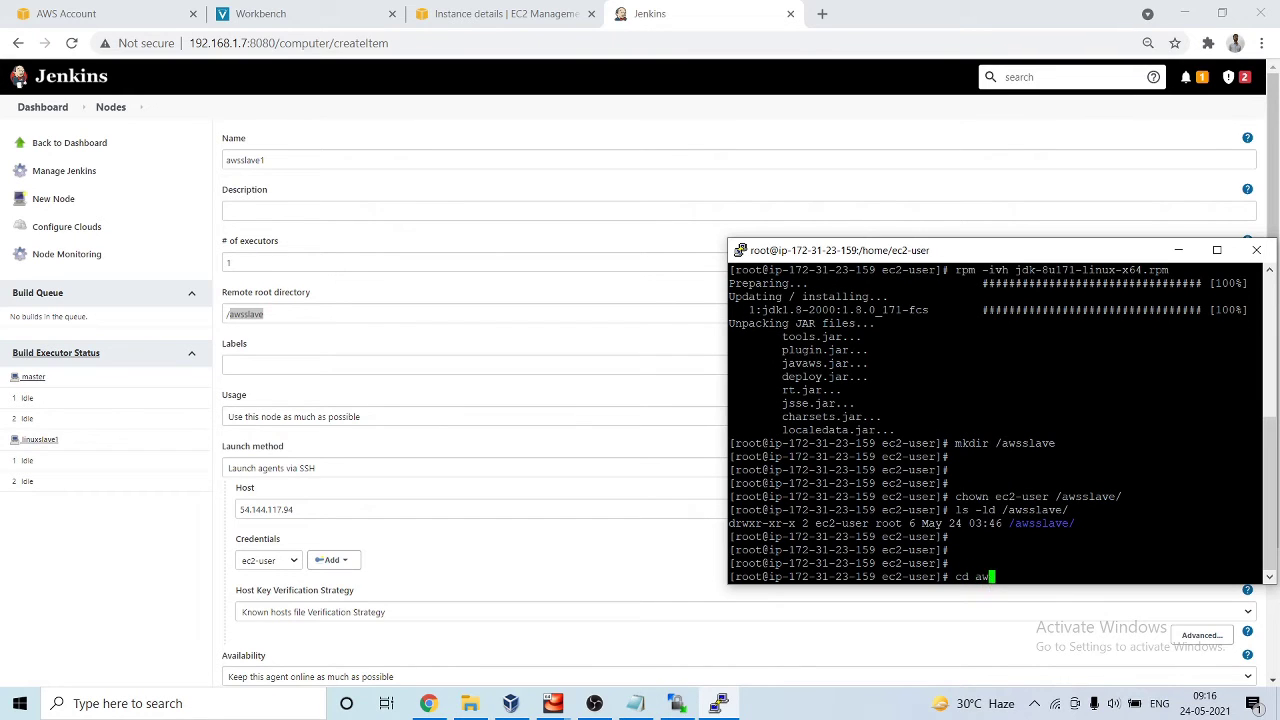
key(Left)
key(Left)
key(Left)
text(/)
key(End)
key(Tab)
key(Return)
key(Return)
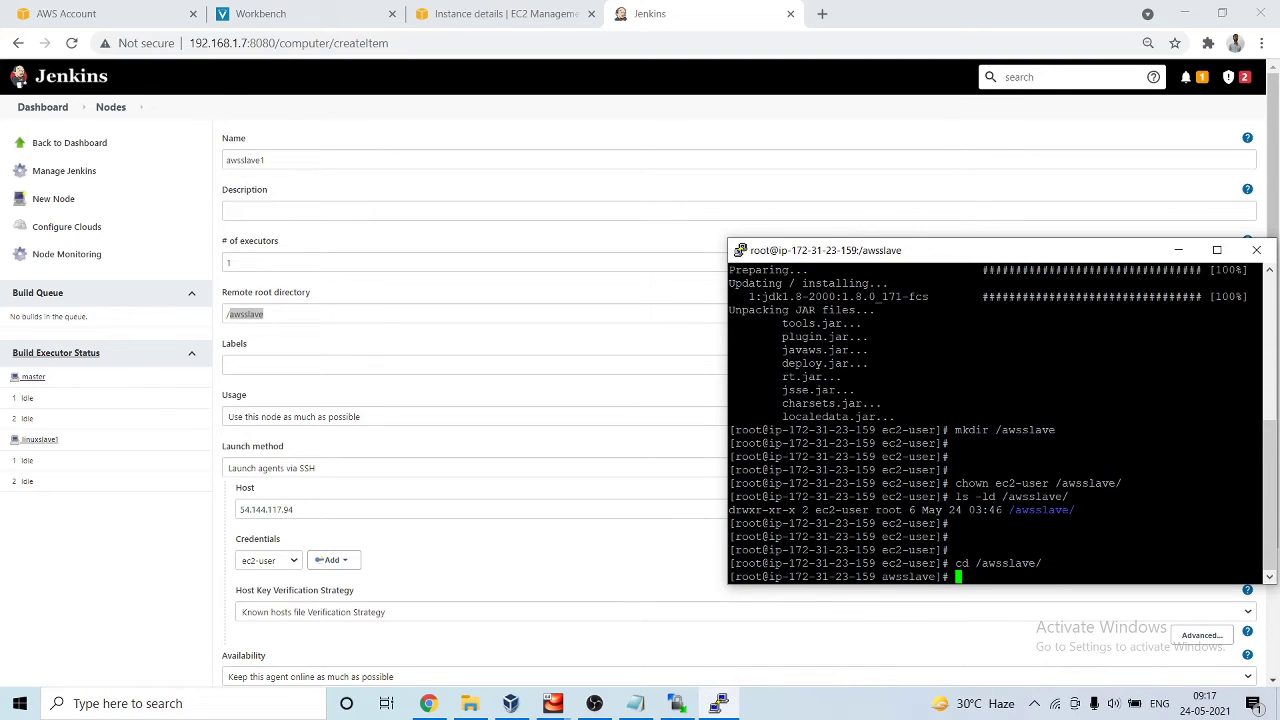
List the contents of /awsslave/ before the agent is launched
text(ls)
key(Return)
key(Return)
key(Return)
key(Return)
key(Return)
key(Return)
key(Return)
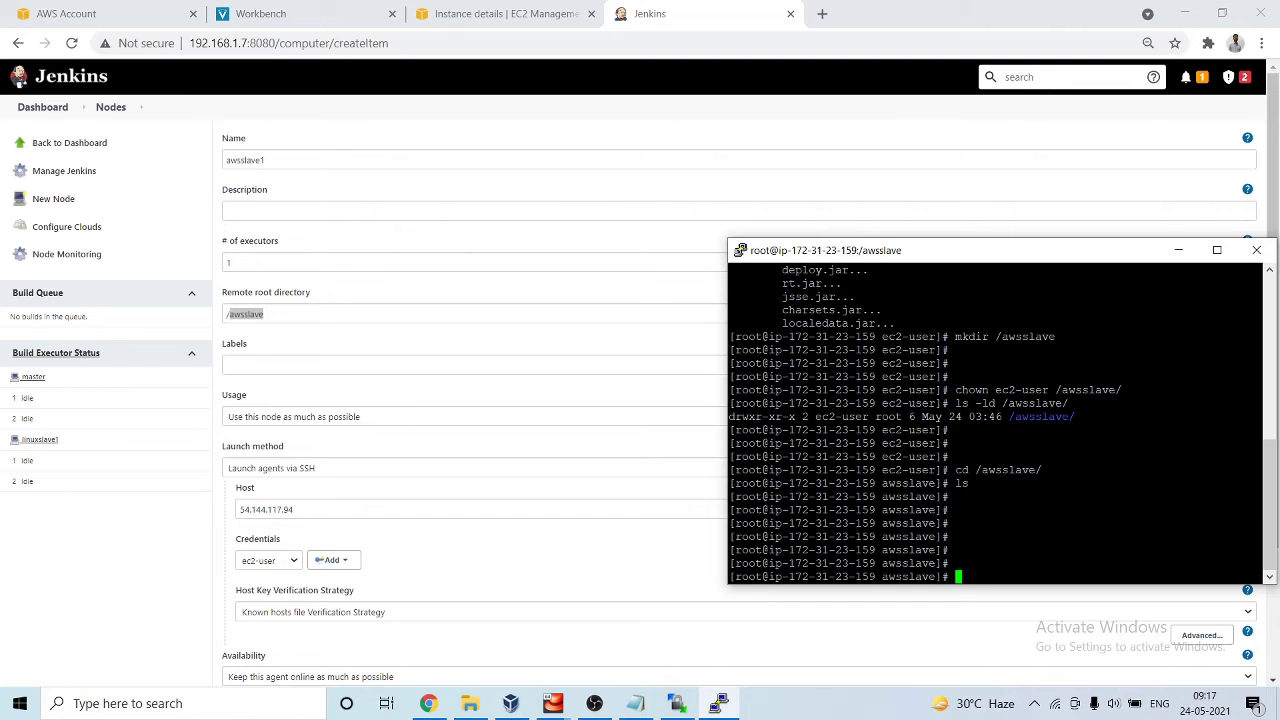
Switch to Jenkins and set awsslave1's Host Key Verification Strategy to Non verifying Verification Strategy
key(alt+Tab)
scroll(640, 372, down, 2)
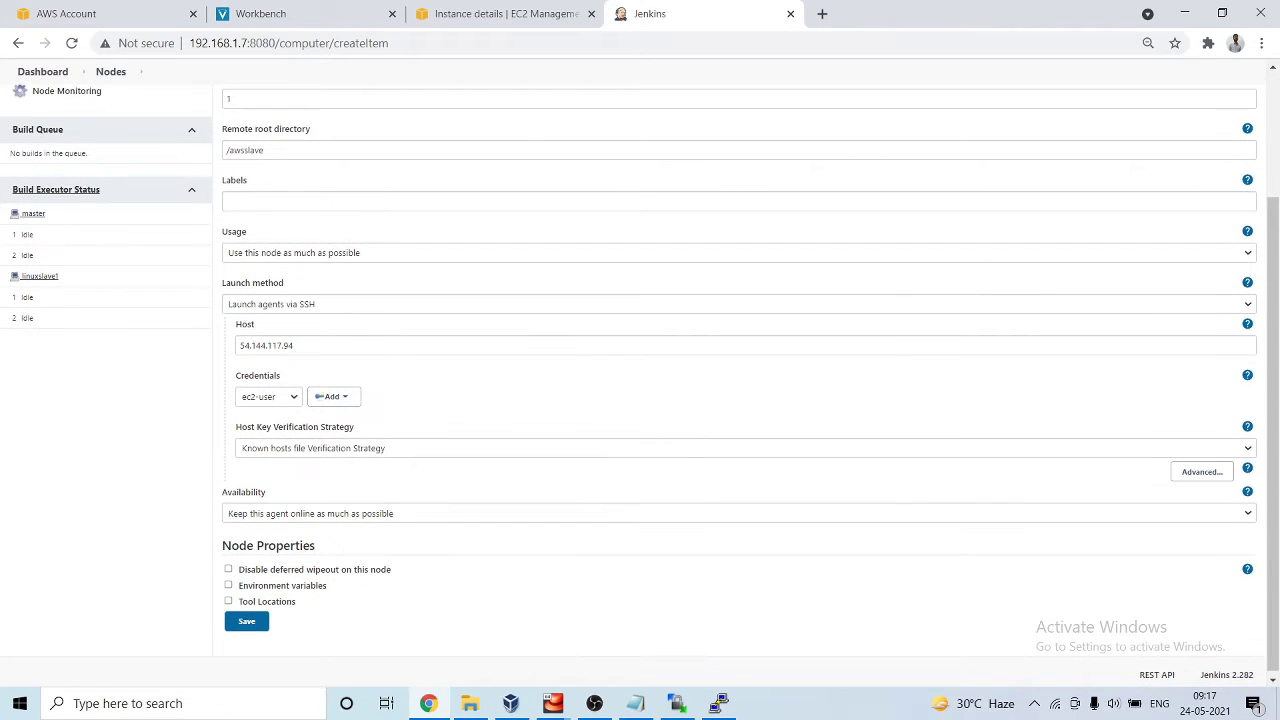
click(745, 448)
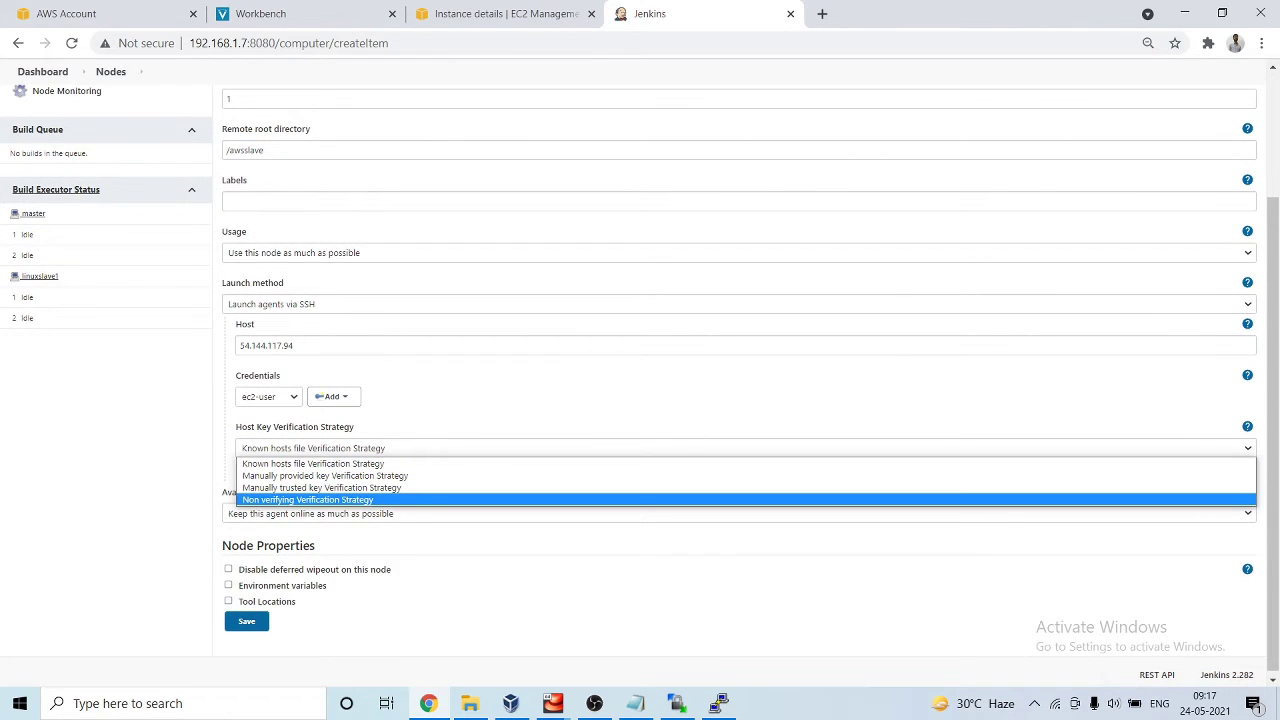
click(307, 499)
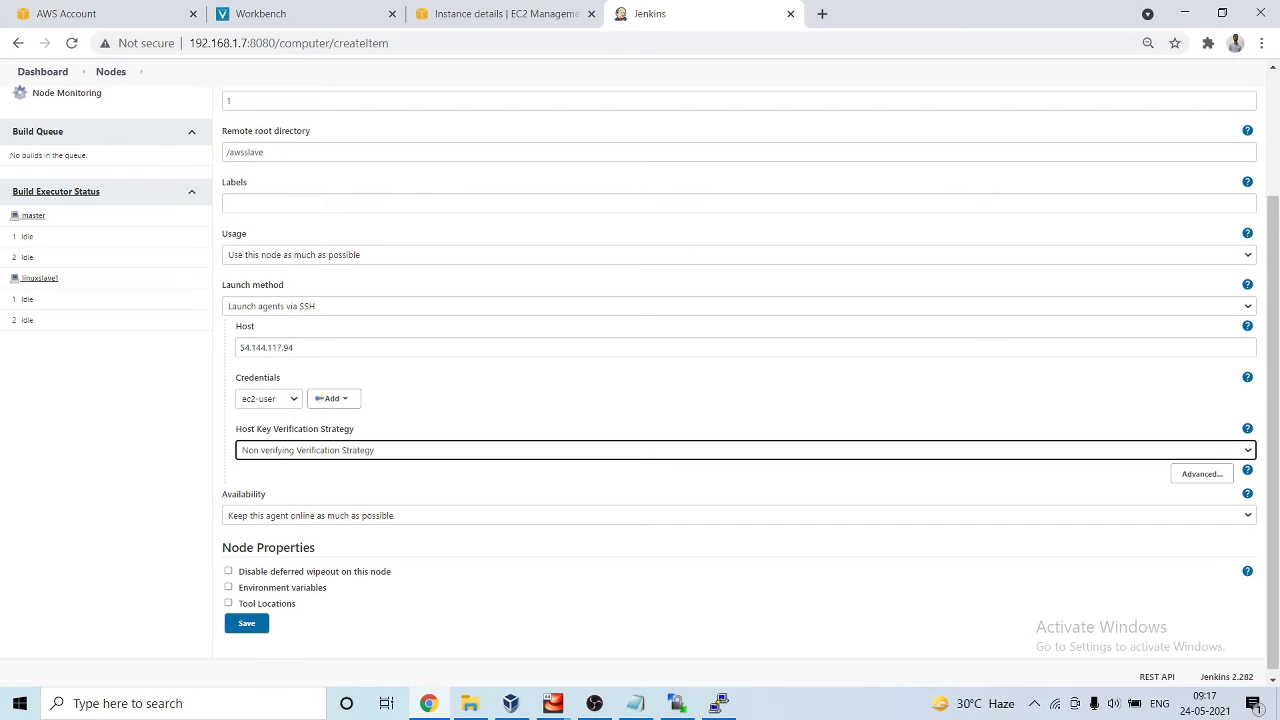
Set the number of executors of awsslave1 to 3 and save the node
scroll(640, 400, up, 2)
scroll(640, 400, down, 2)
scroll(640, 400, up, 3)
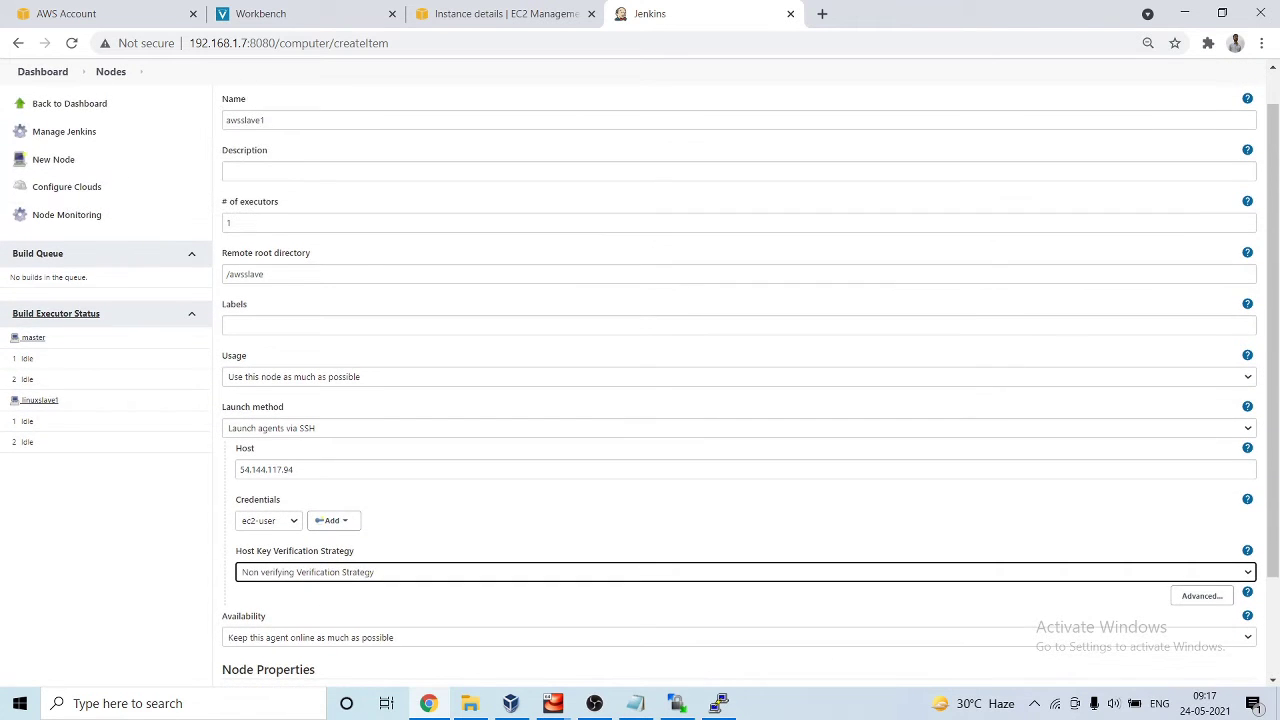
click(700, 222)
key(BackSpace)
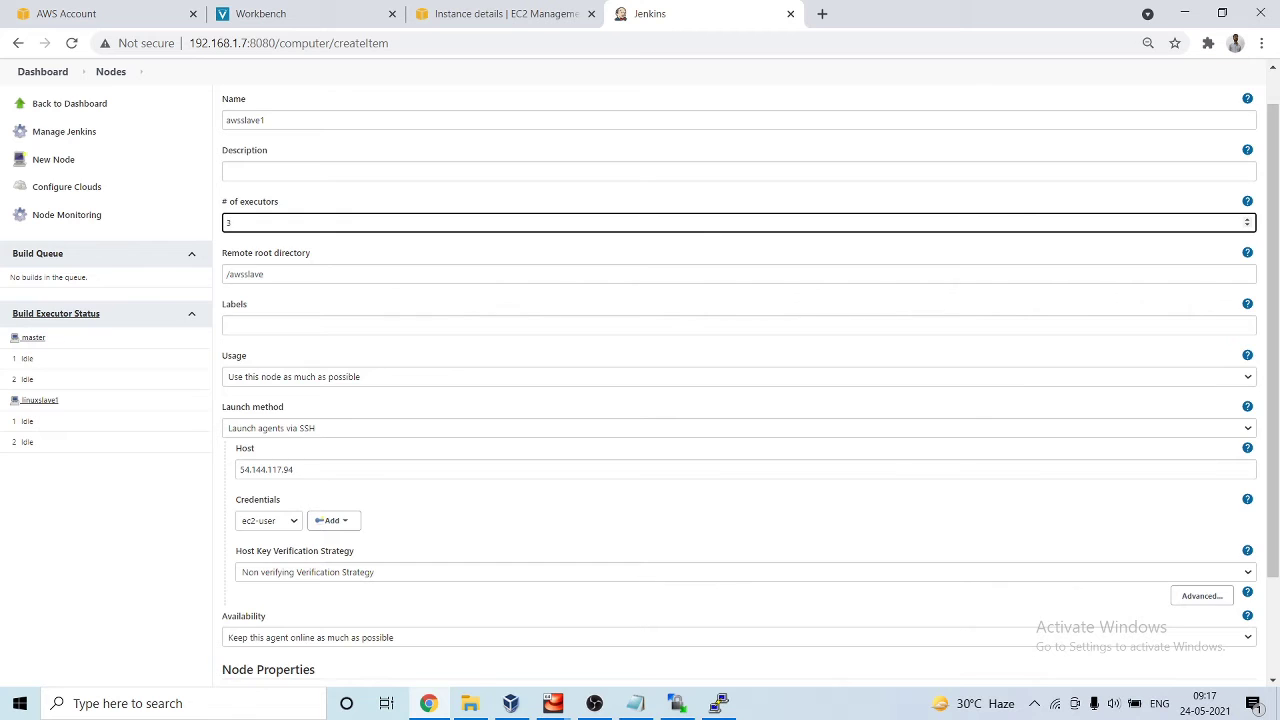
scroll(640, 400, down, 2)
click(246, 617)
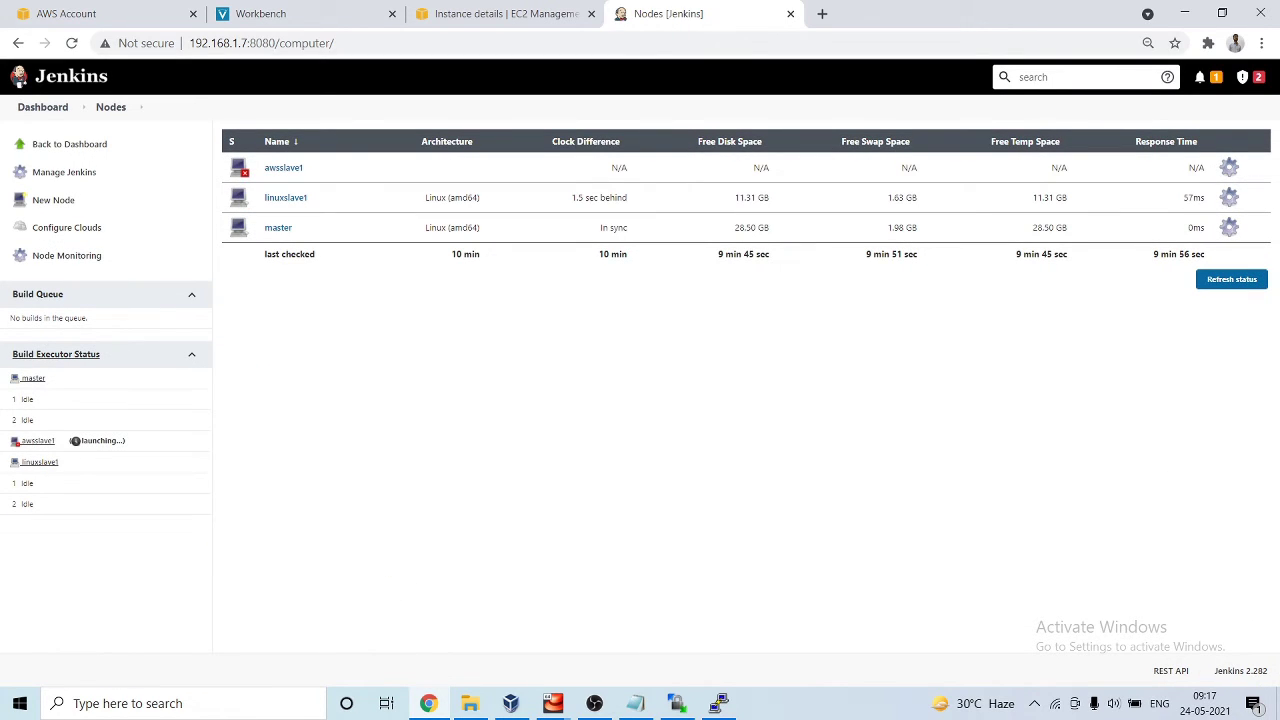
Open the awsslave1 node's page and relaunch the agent
click(283, 168)
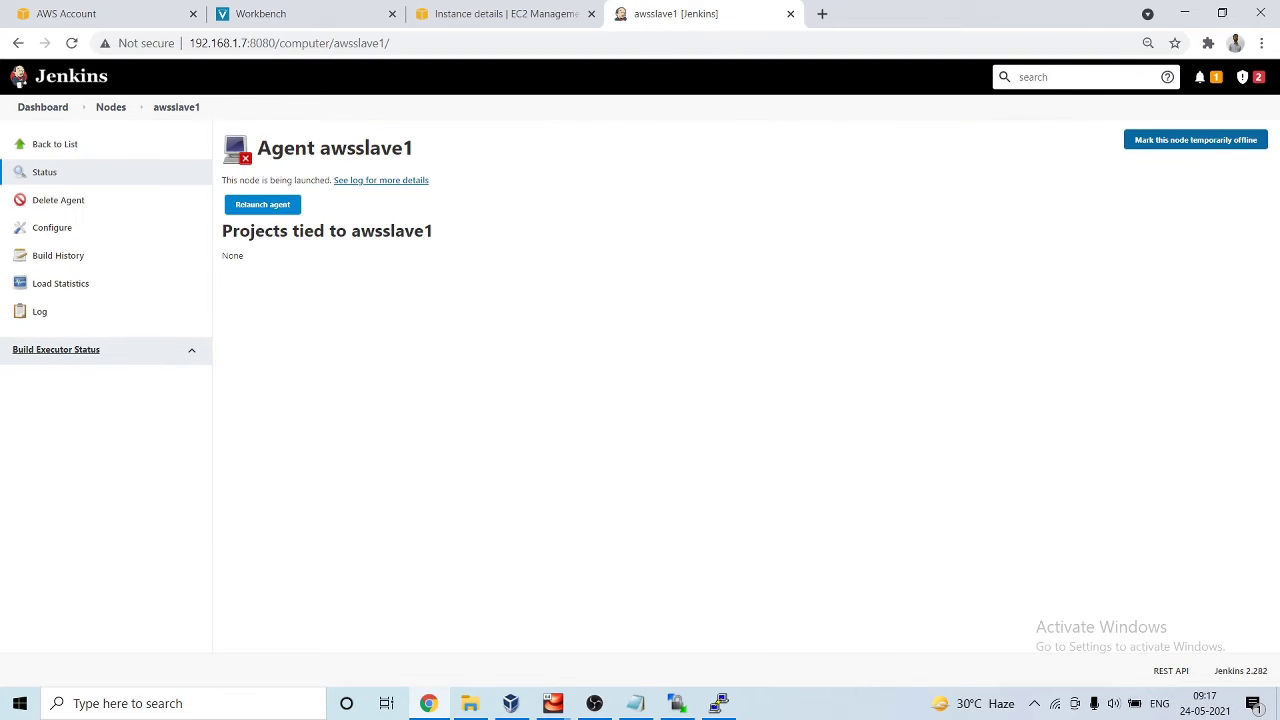
click(262, 204)
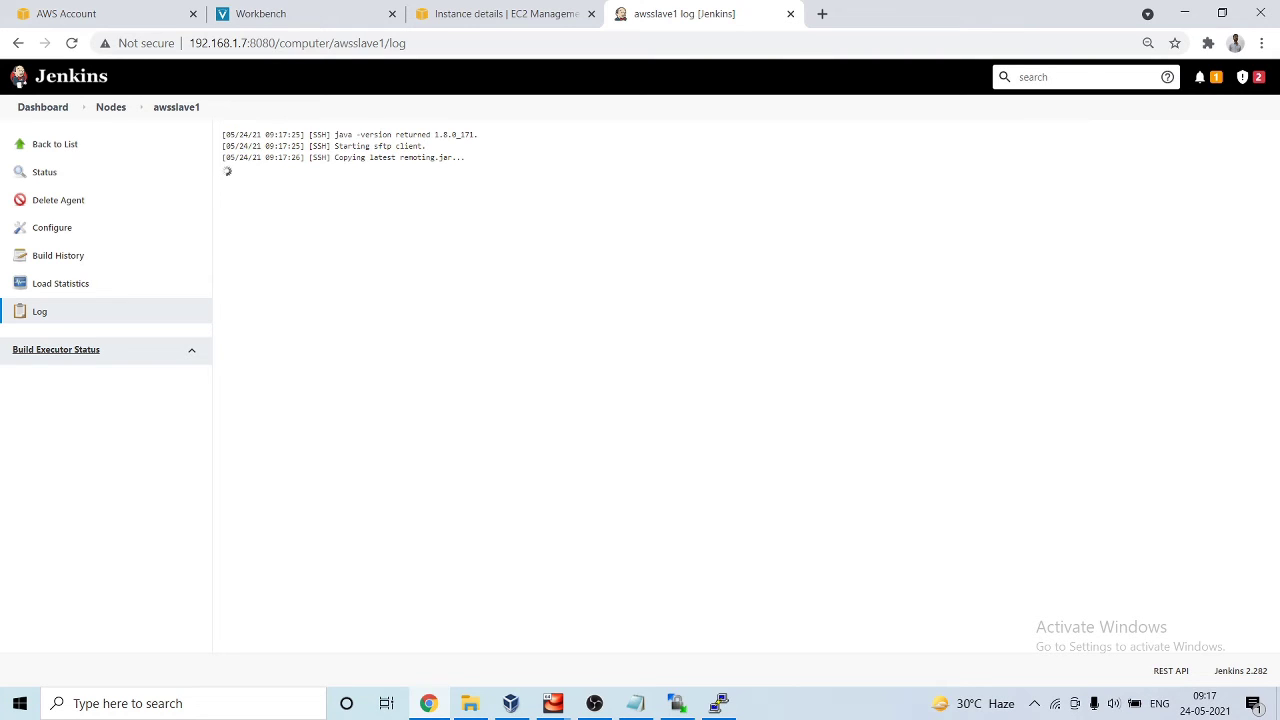
Switch to the PuTTY session and list the contents of /awsslave twice to check the files copied by Jenkins
key(alt+Tab)
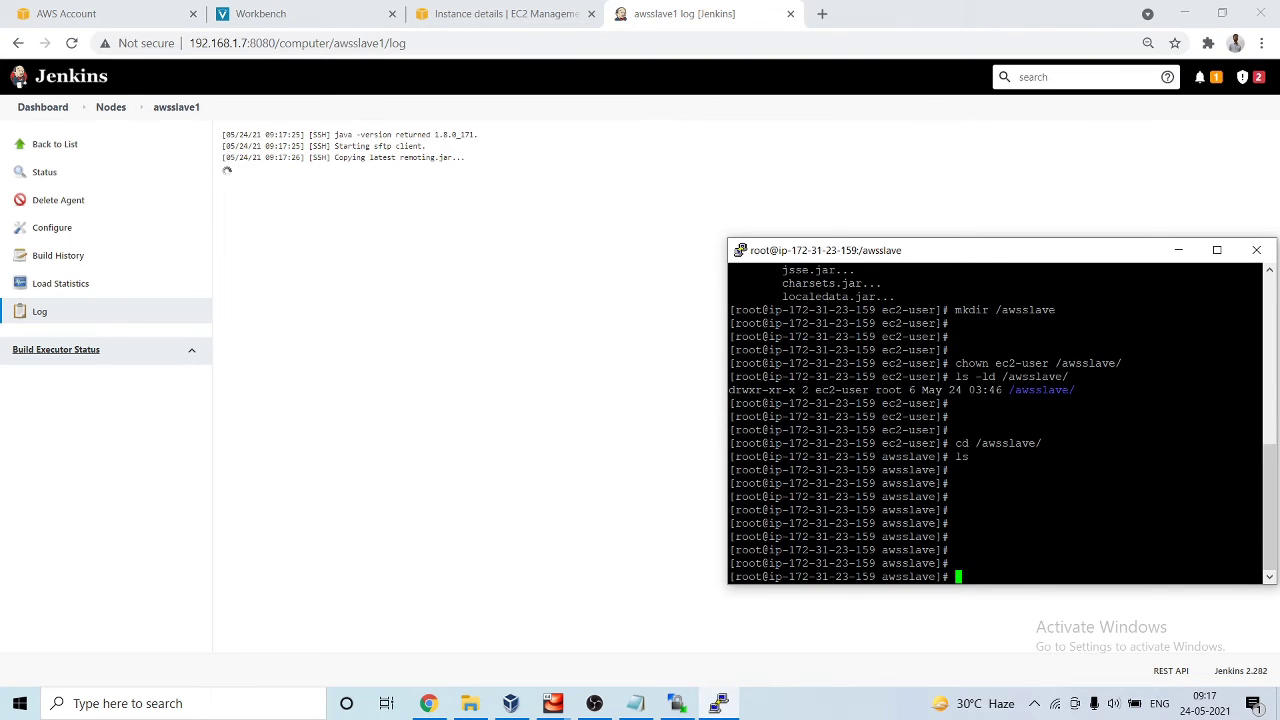
text(ls)
key(Return)
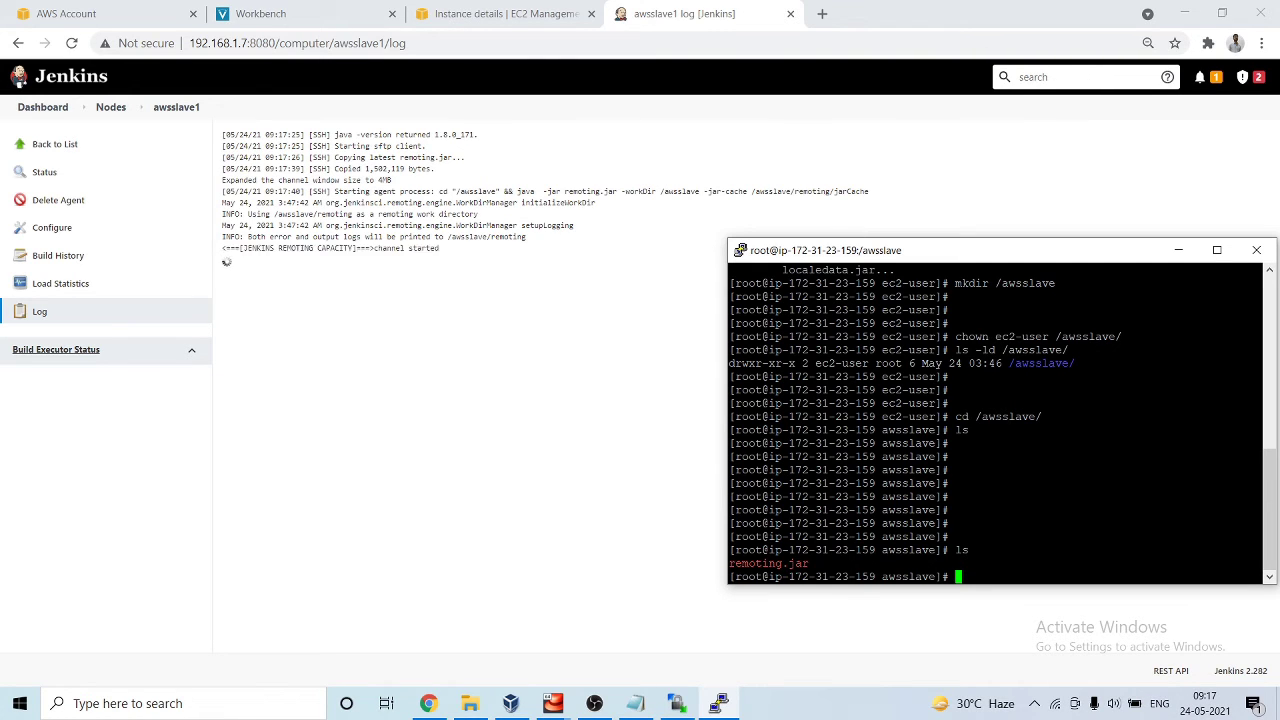
text(ls)
key(Return)
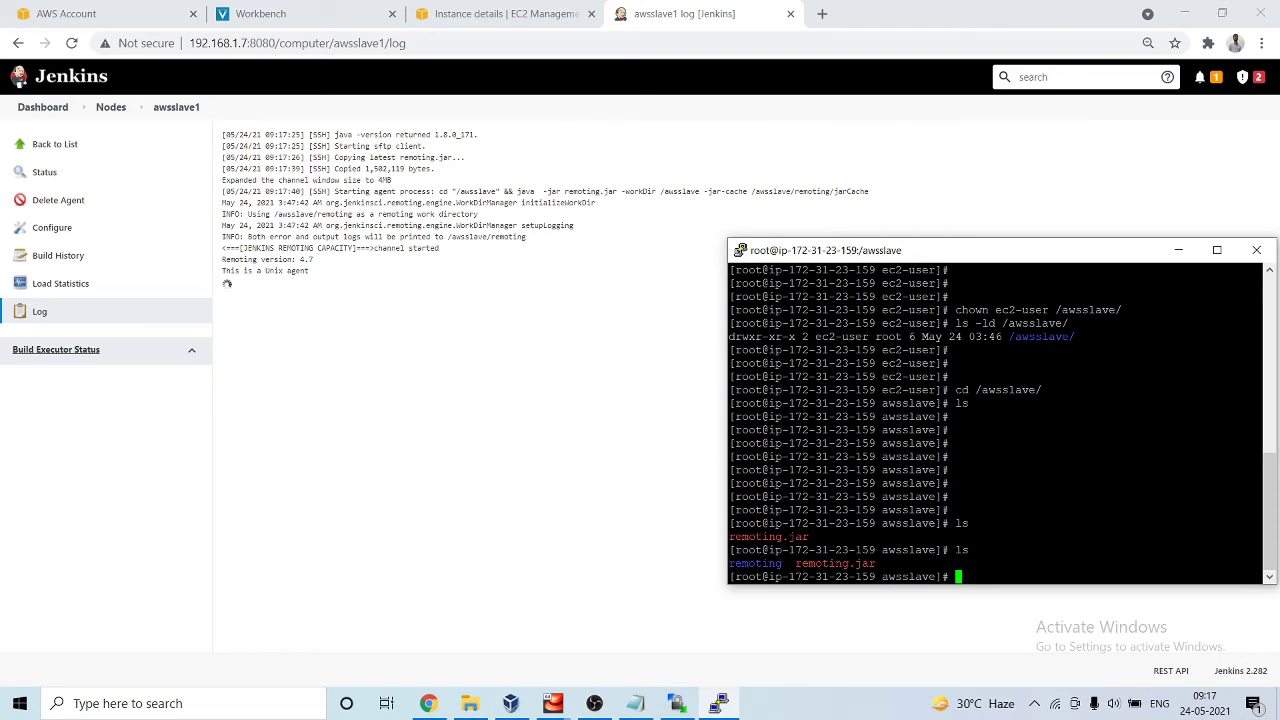
List the contents of /awsslave once more and leave a few blank prompt lines
text(ls)
key(Return)
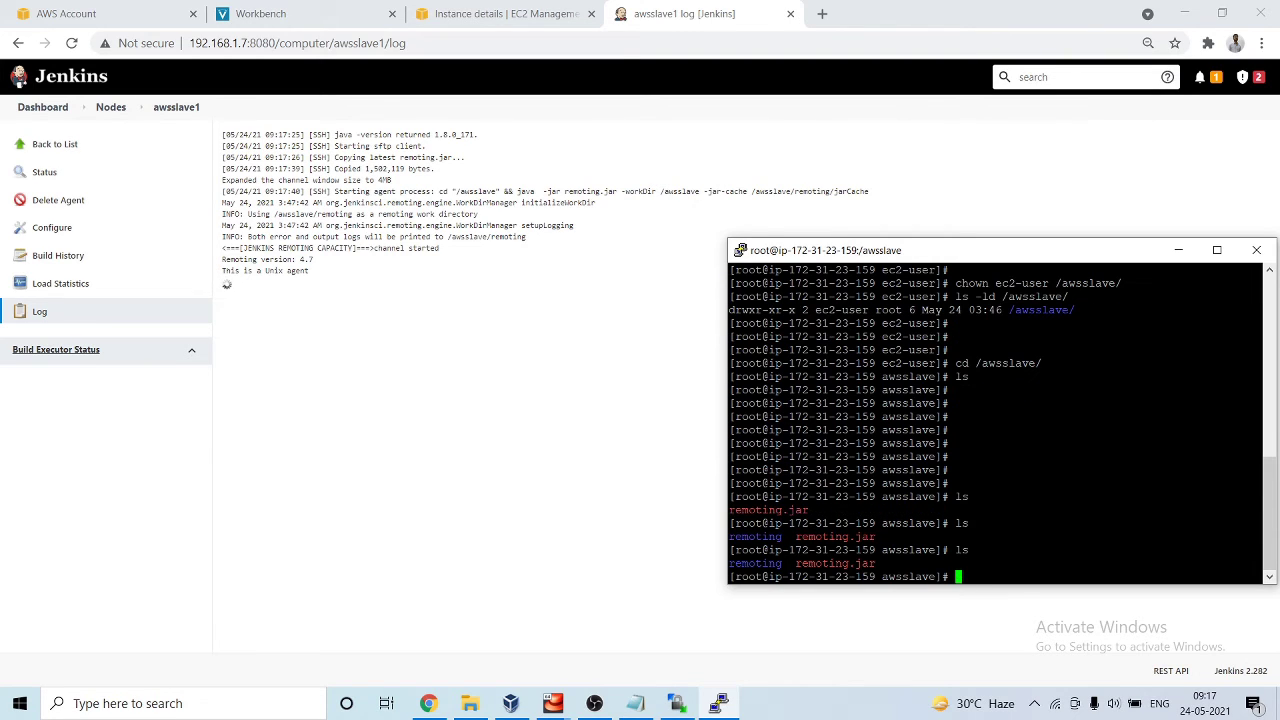
key(Return)
key(Return)
key(Return)
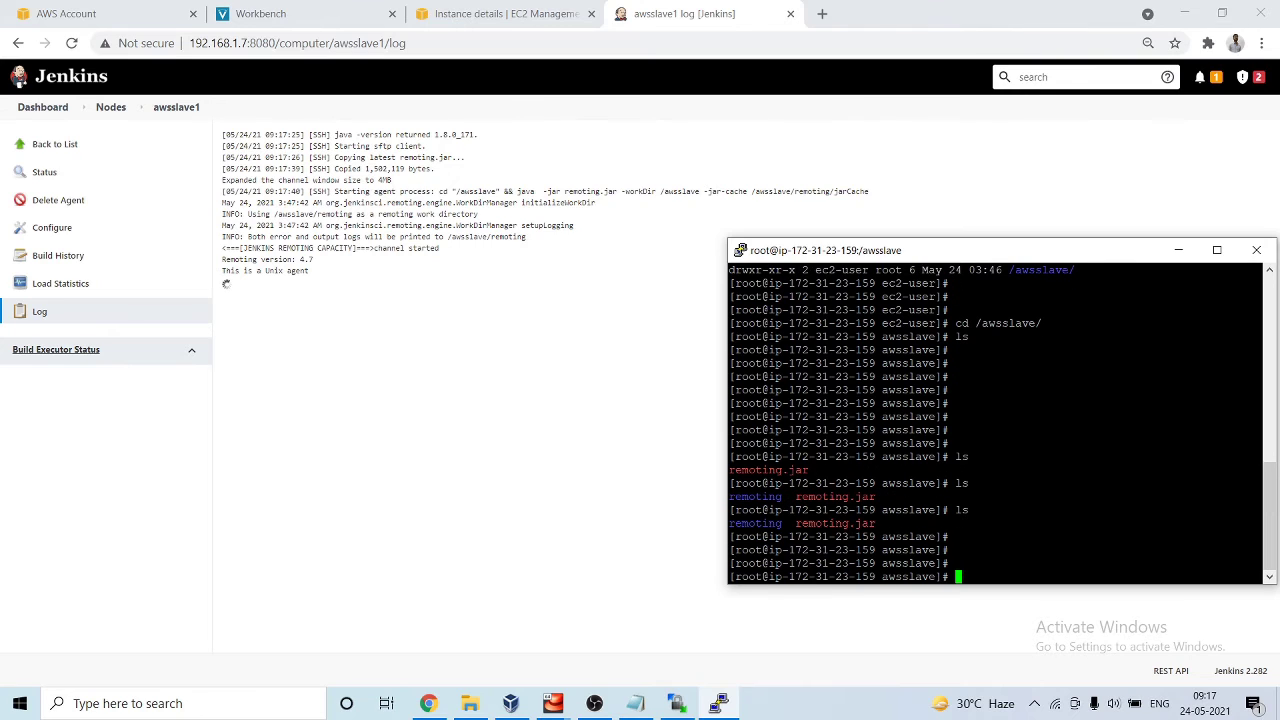
Write the note "##############finaly aws is ready to act as slave for master" at the shell prompt
text(##############fina)
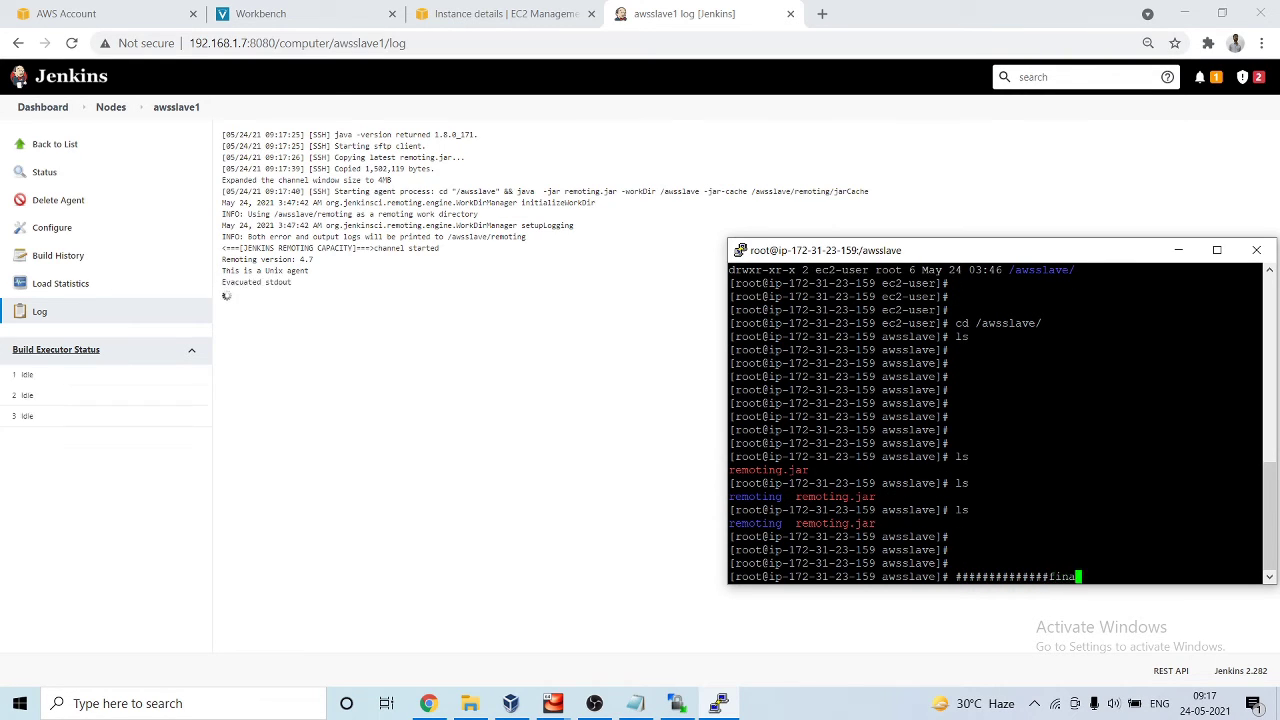
text(ly aws is ready to act as sla)
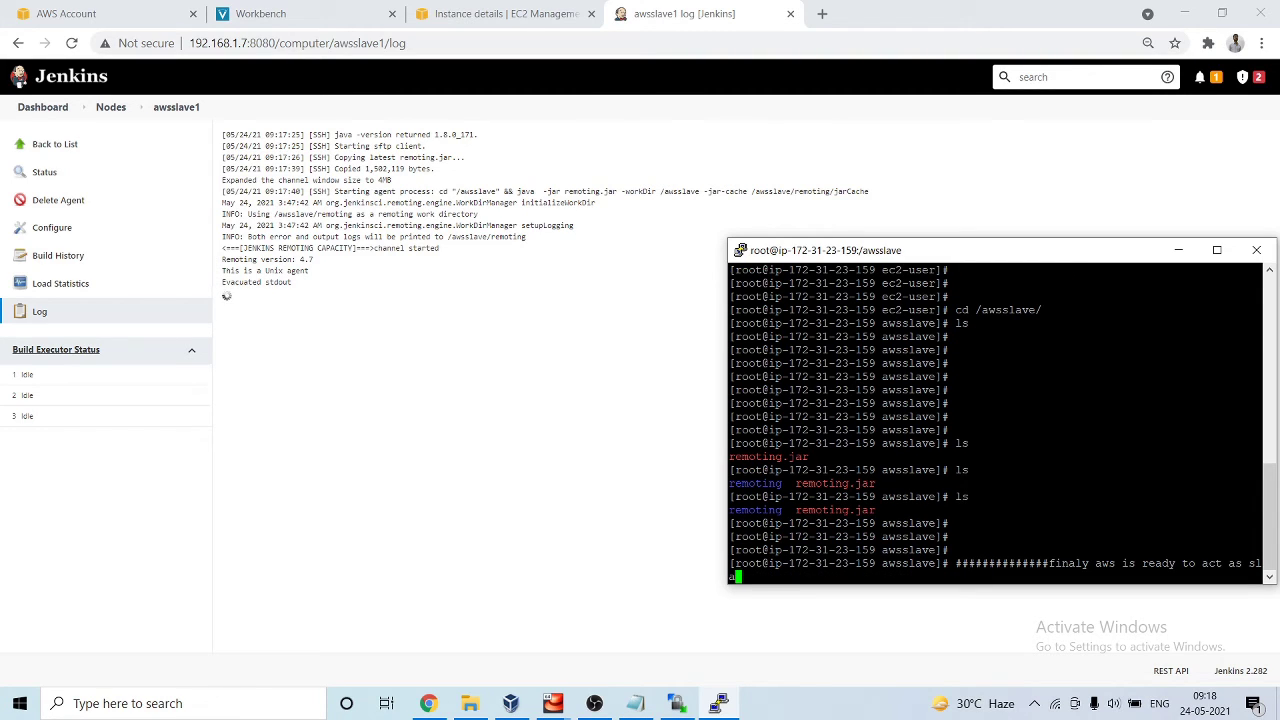
text(ve for master)
Switch to Jenkins, view the list of nodes and return to the dashboard
key(alt+Tab)
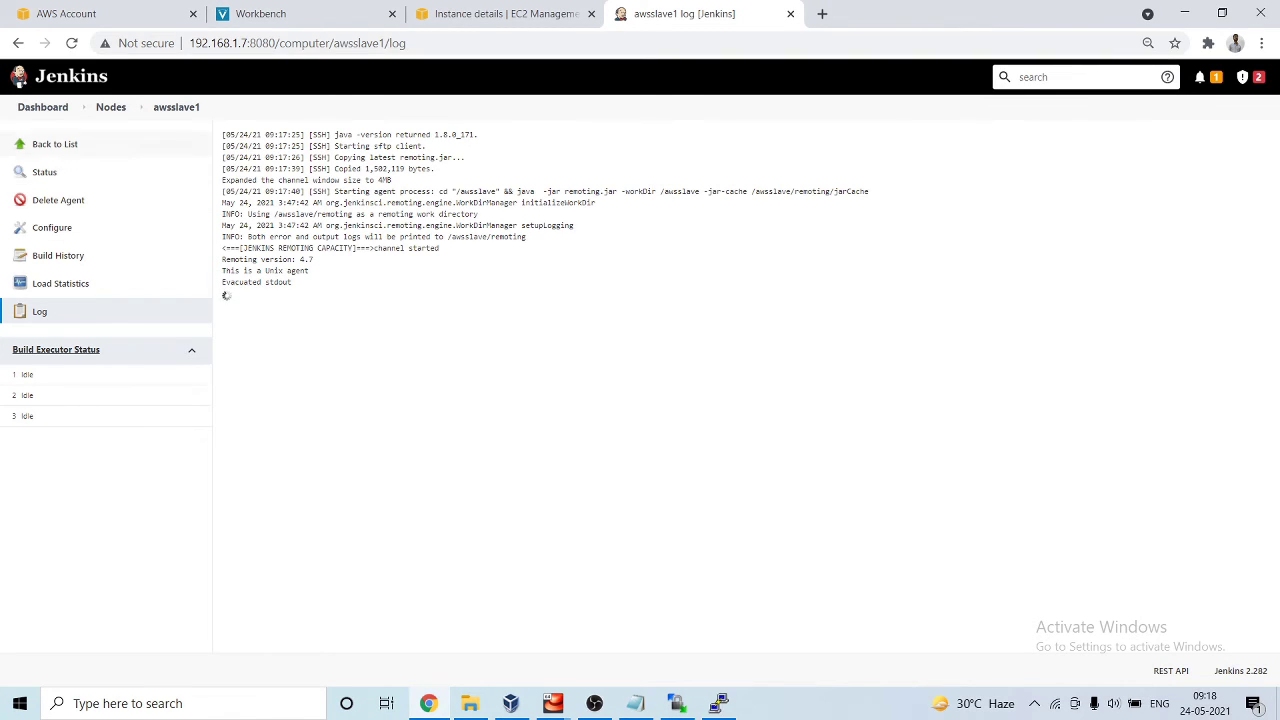
click(54, 144)
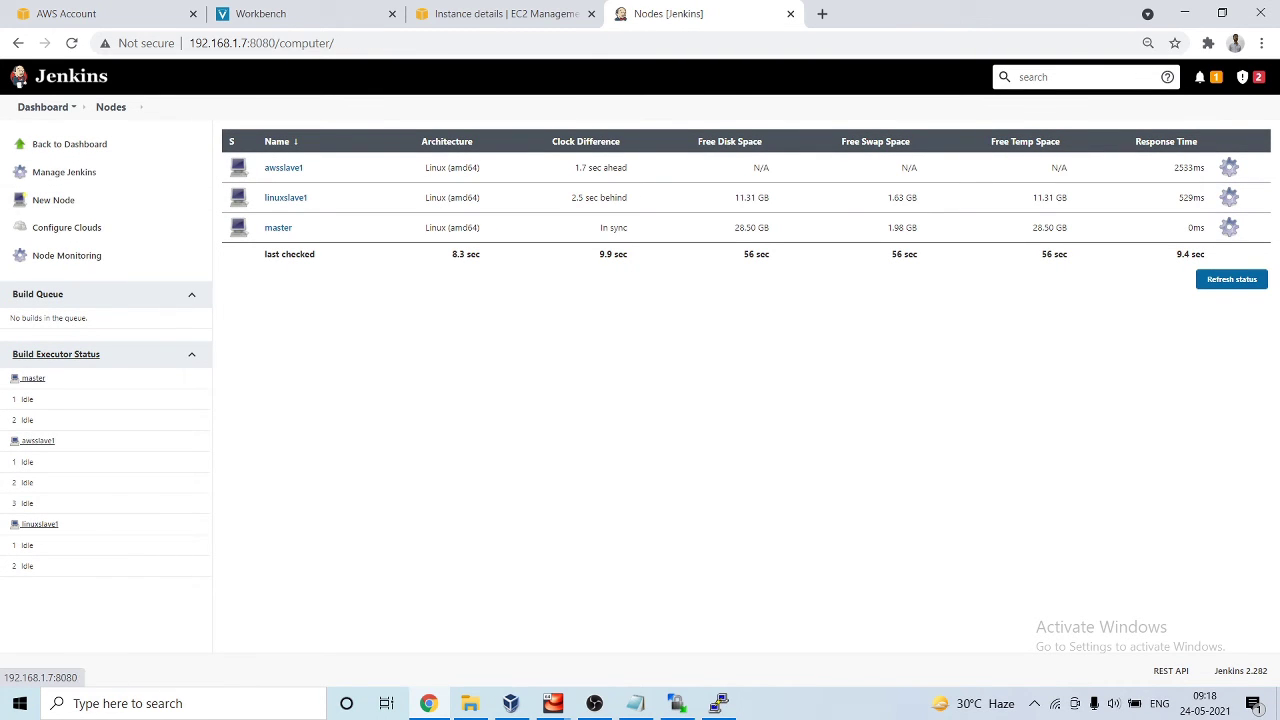
click(42, 107)
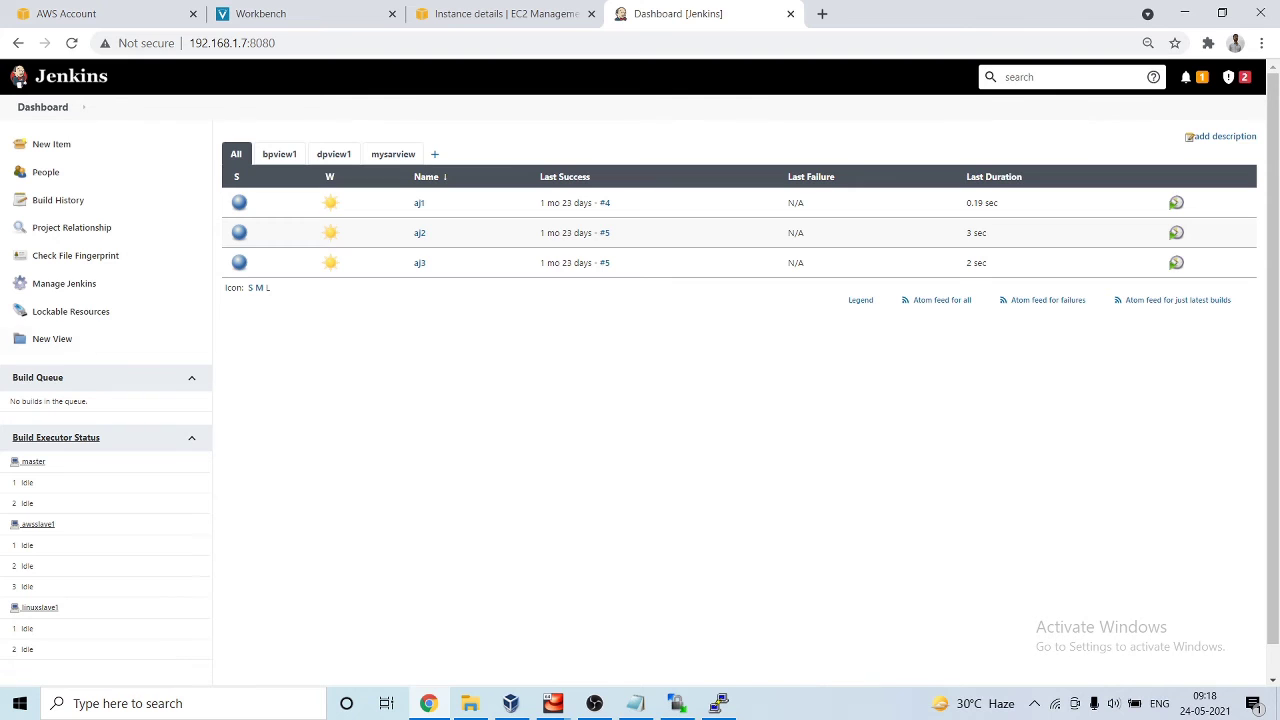
Create a new Freestyle project named jobonaws
click(51, 144)
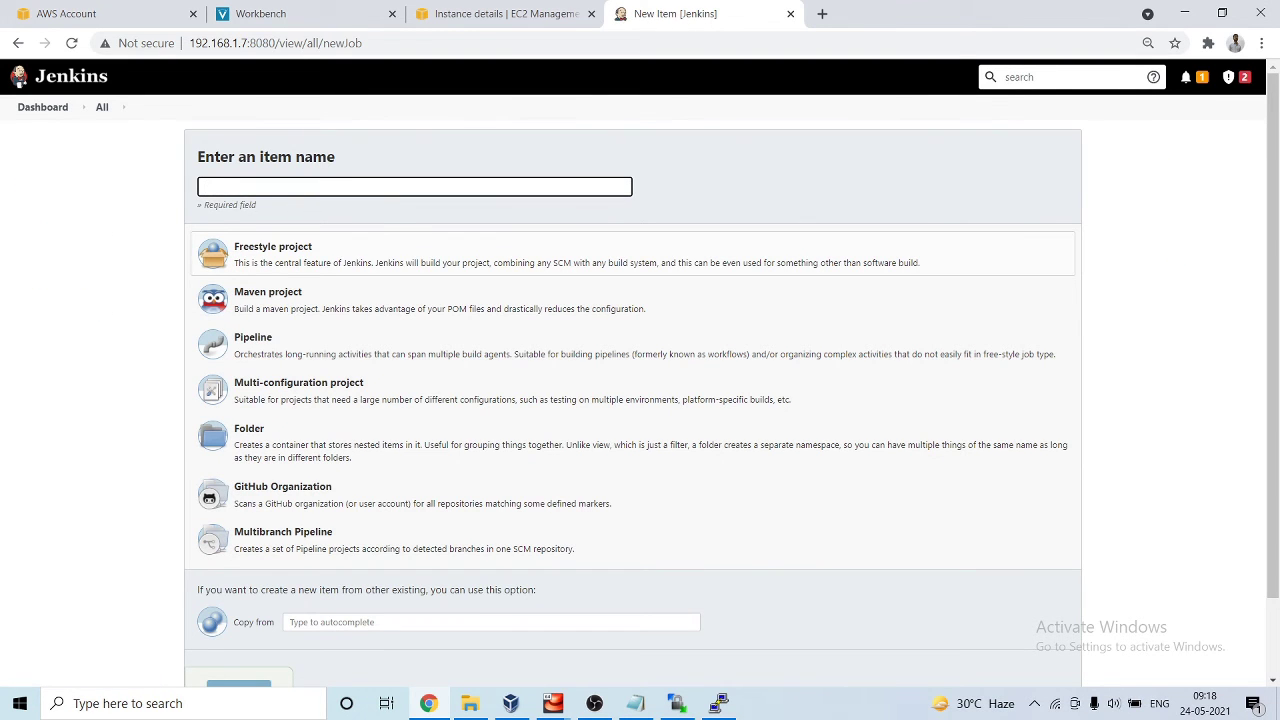
text(jobonaws)
click(560, 255)
scroll(640, 370, down, 1)
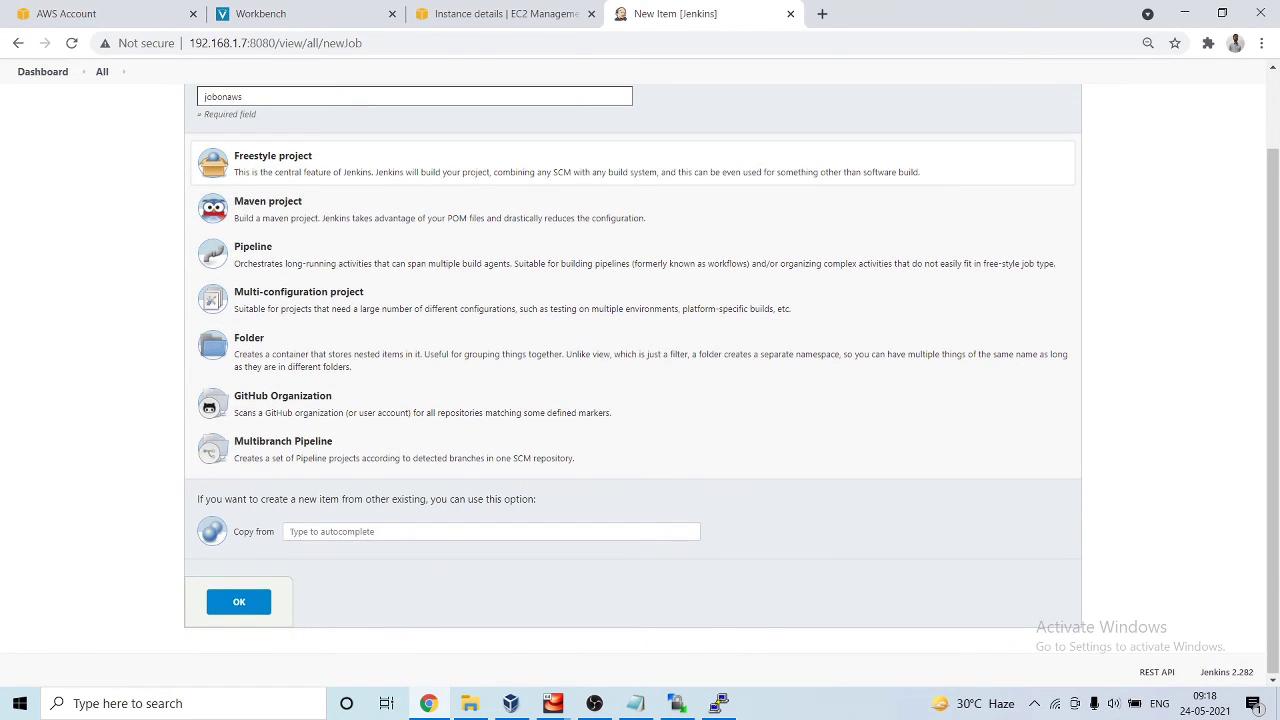
key(Return)
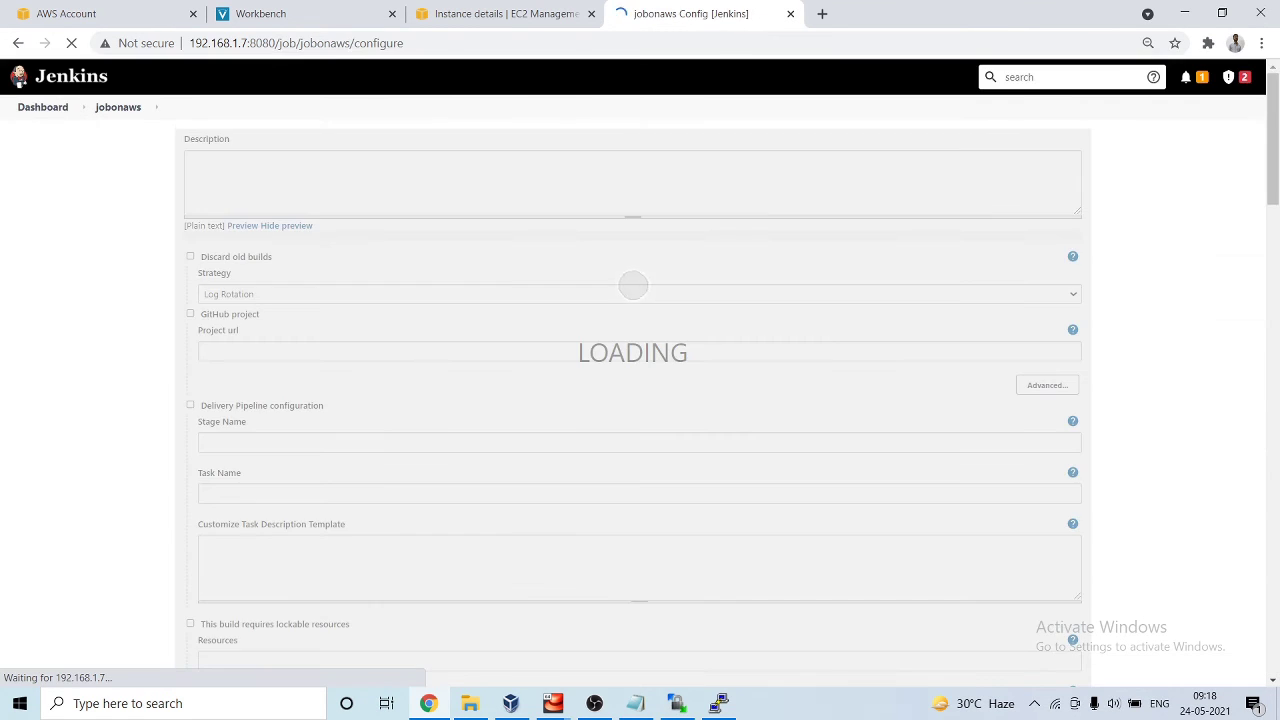
Restrict where the jobonaws project can be run, using the label expression awsslave1
scroll(640, 380, down, 1)
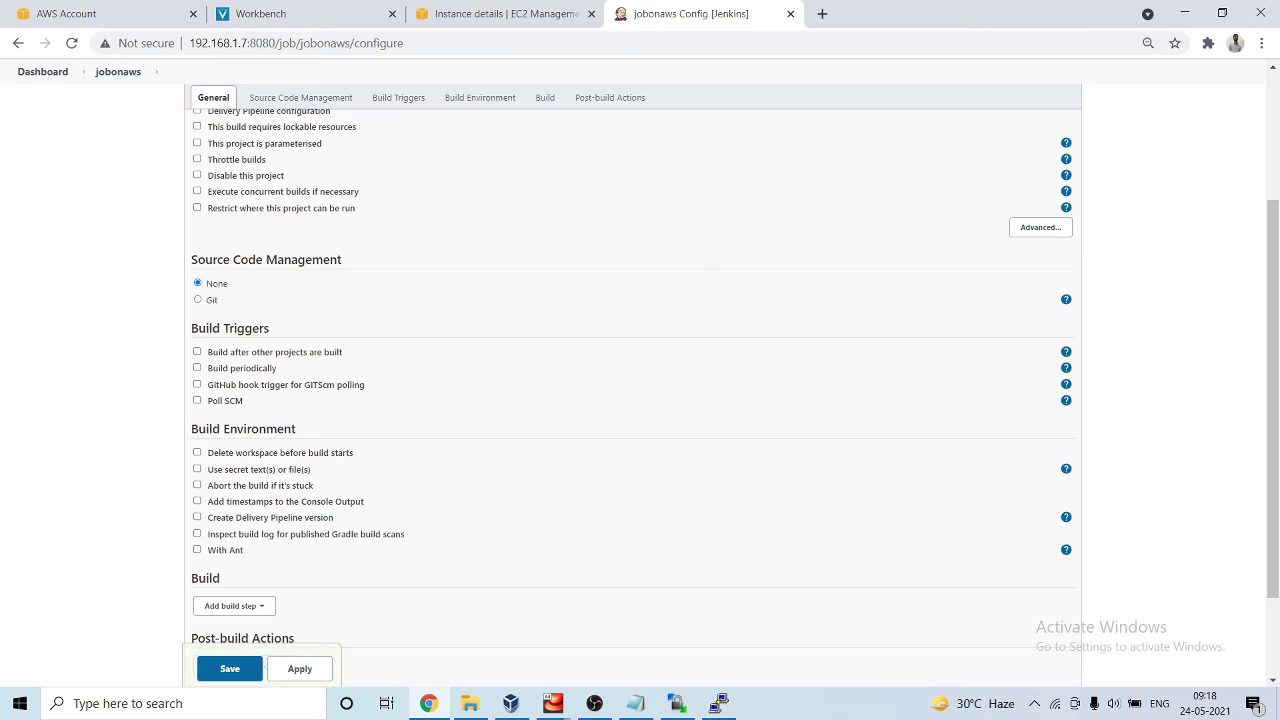
click(197, 208)
click(400, 245)
text(aw)
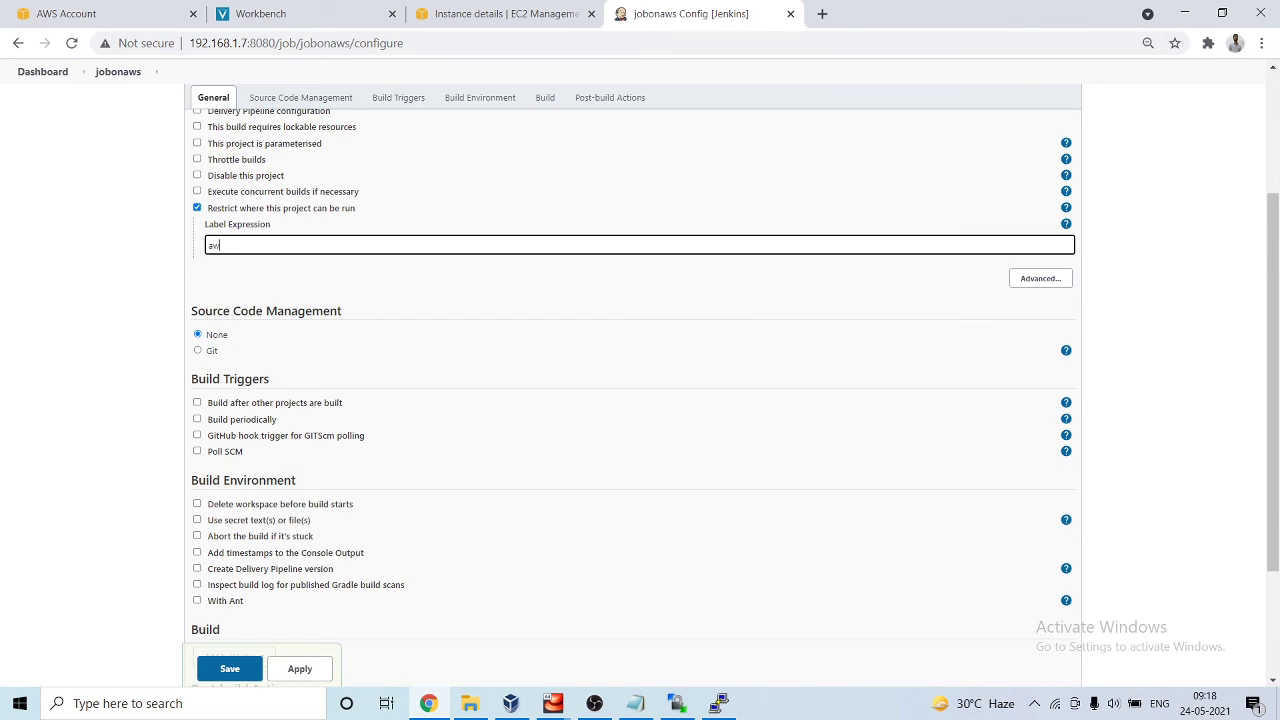
text(o)
key(BackSpace)
key(Down)
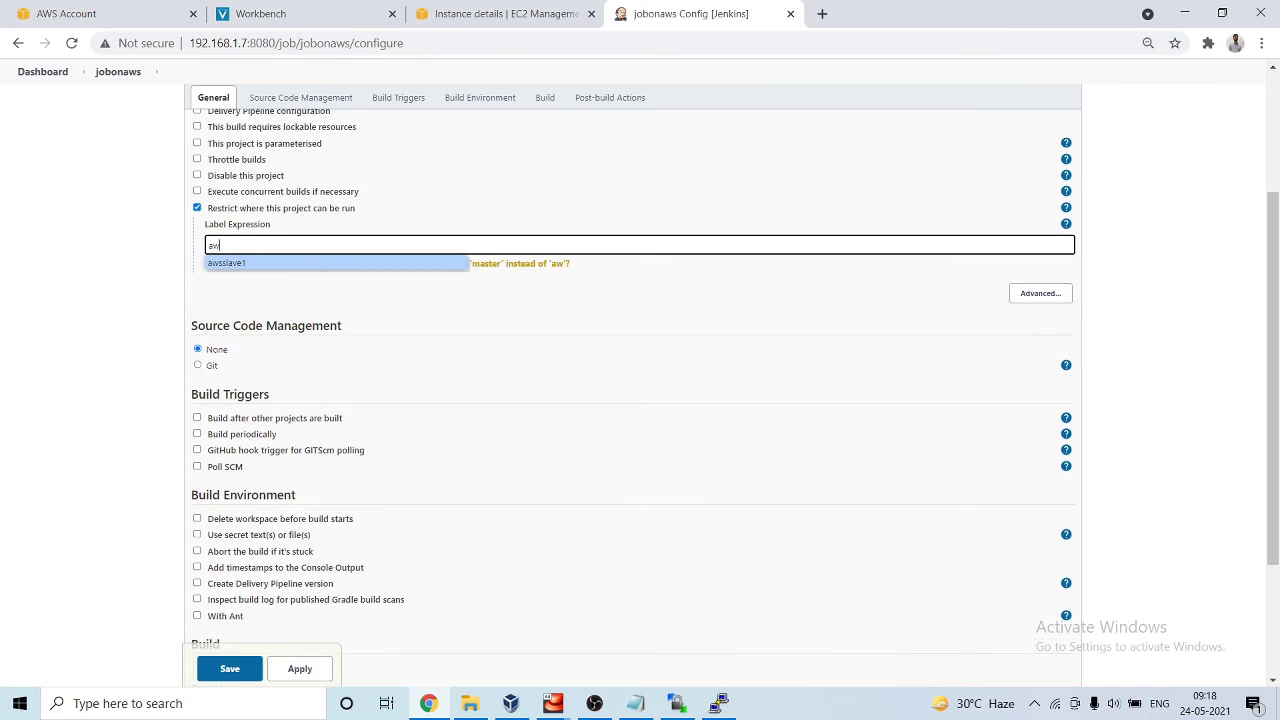
key(Return)
Add an Execute shell build step with the command echo "job is running on aws slave" and save the project
scroll(640, 400, down, 2)
click(233, 487)
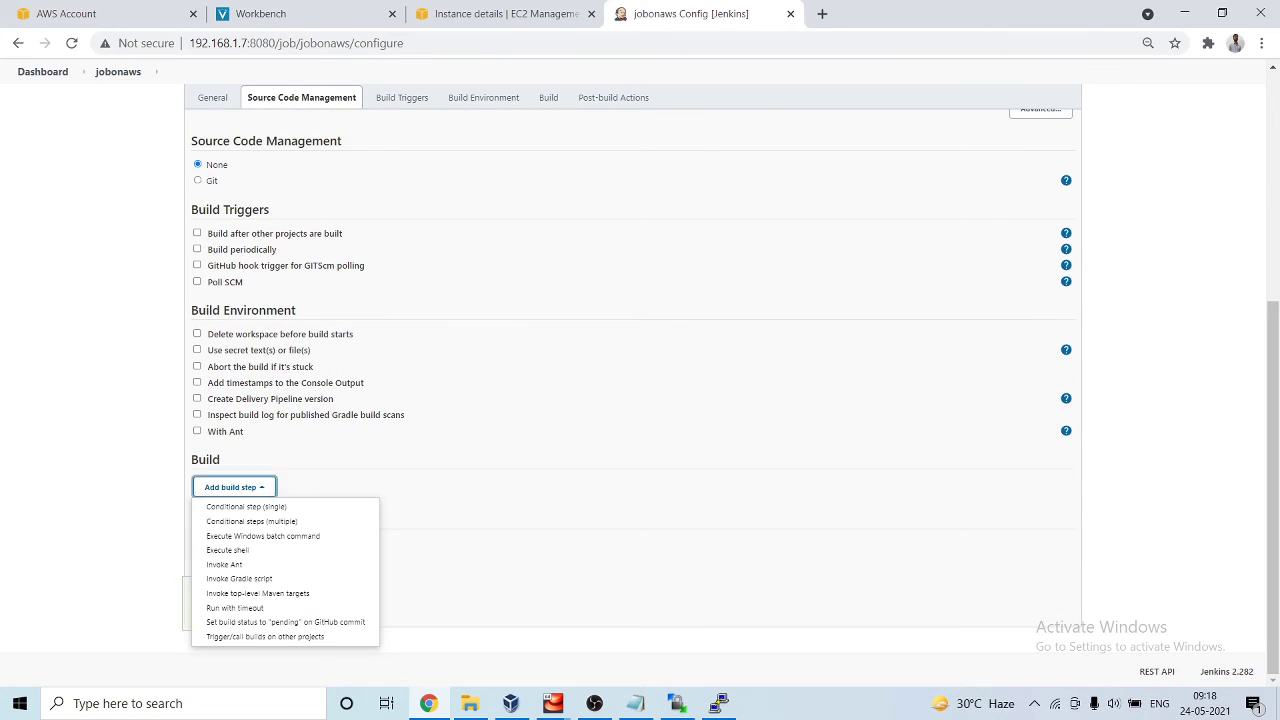
click(243, 546)
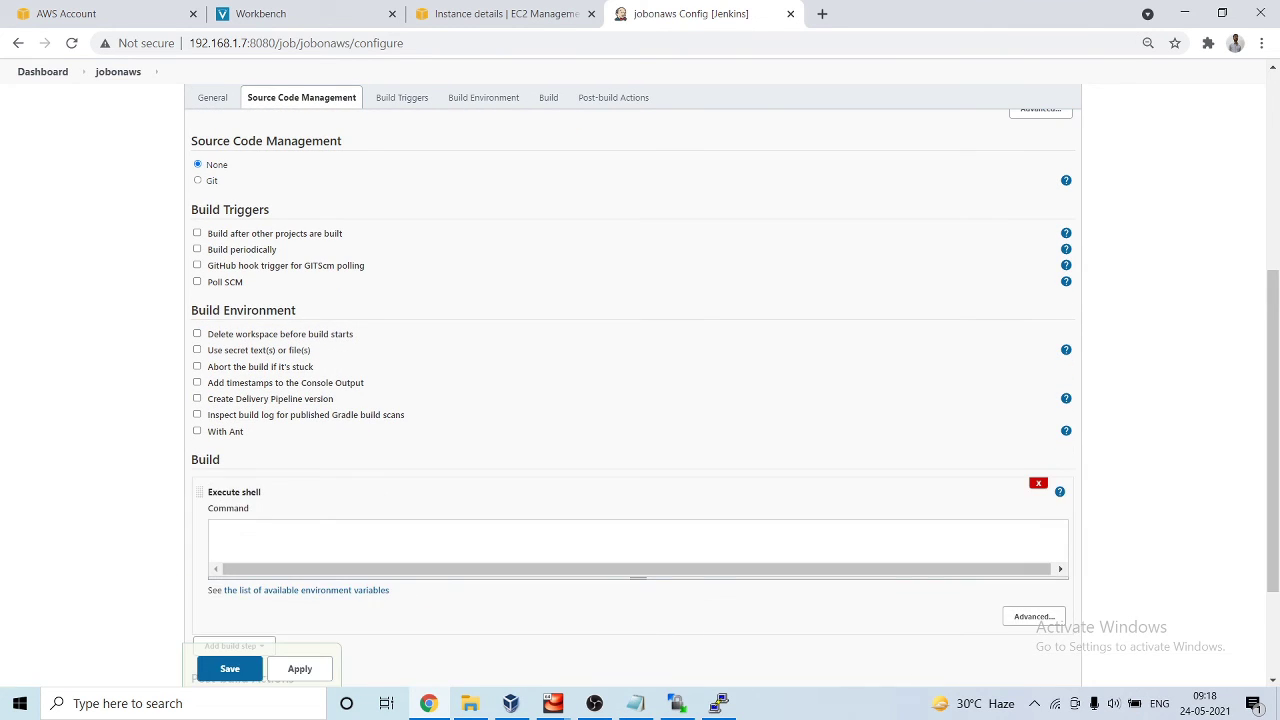
text(echo ")
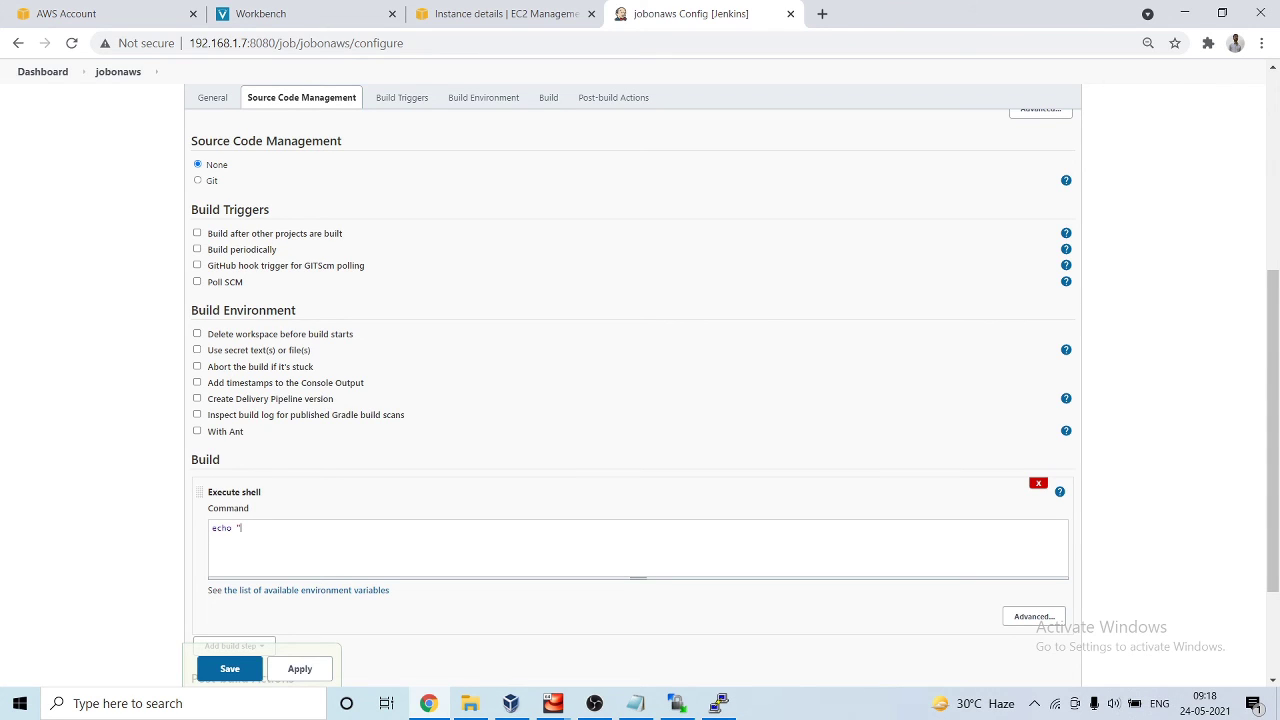
text(job is running on aws slave)
click(229, 668)
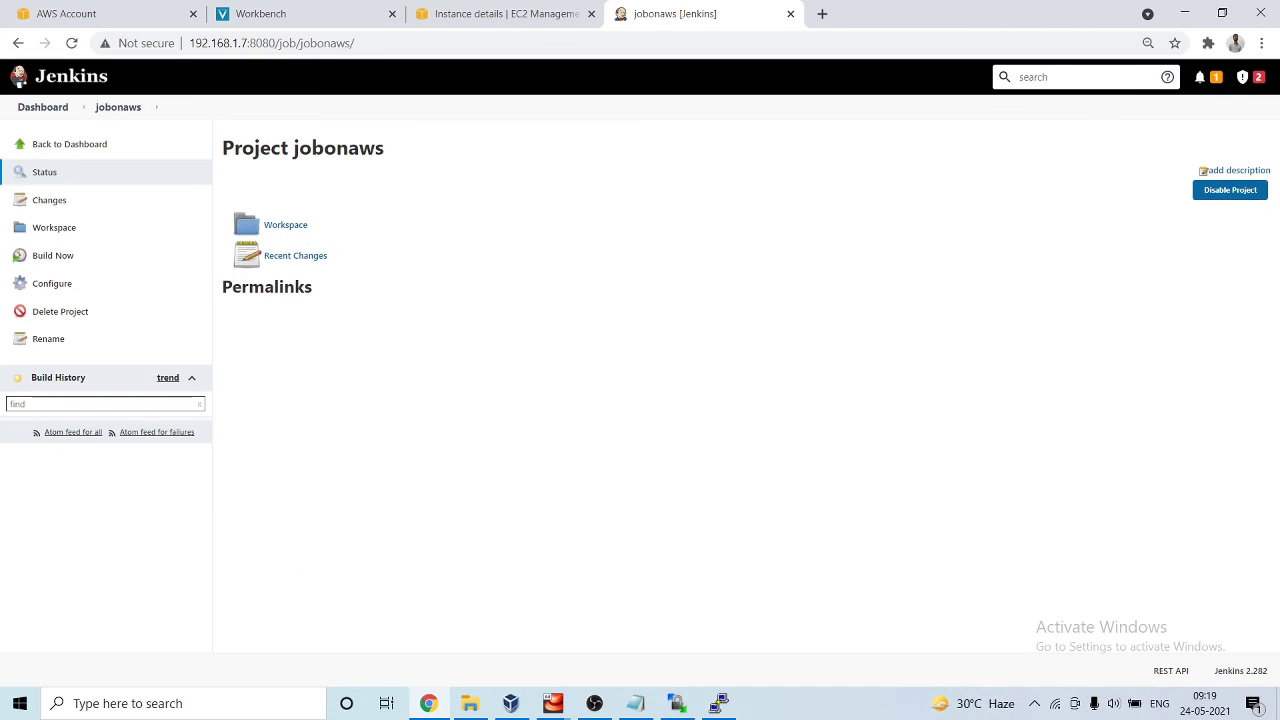
Build the jobonaws project and open the console output of build #1
click(30, 256)
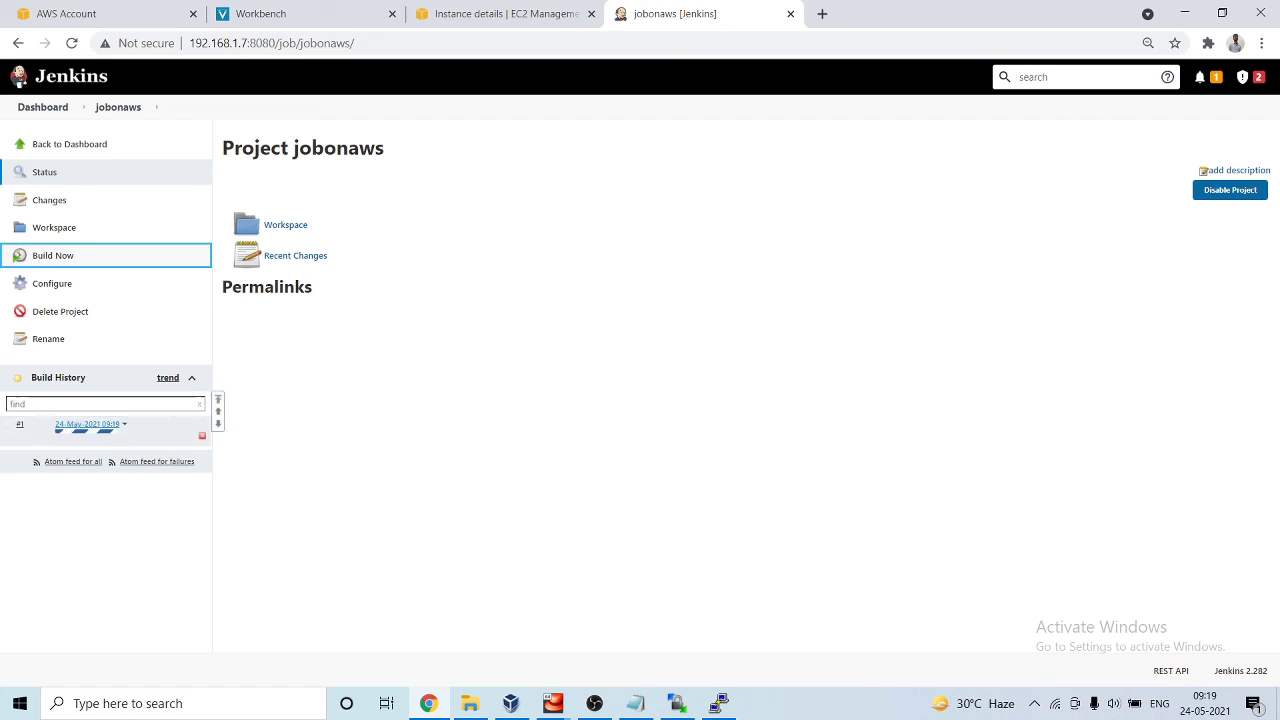
click(19, 424)
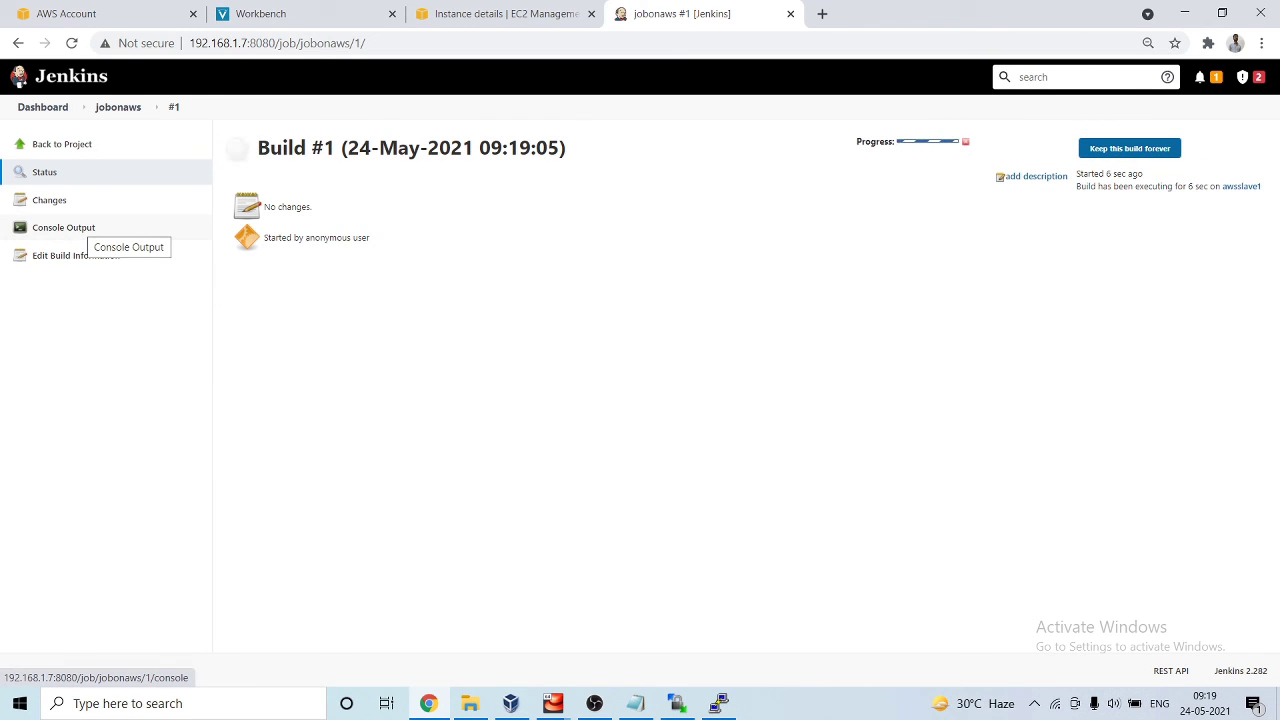
click(75, 228)
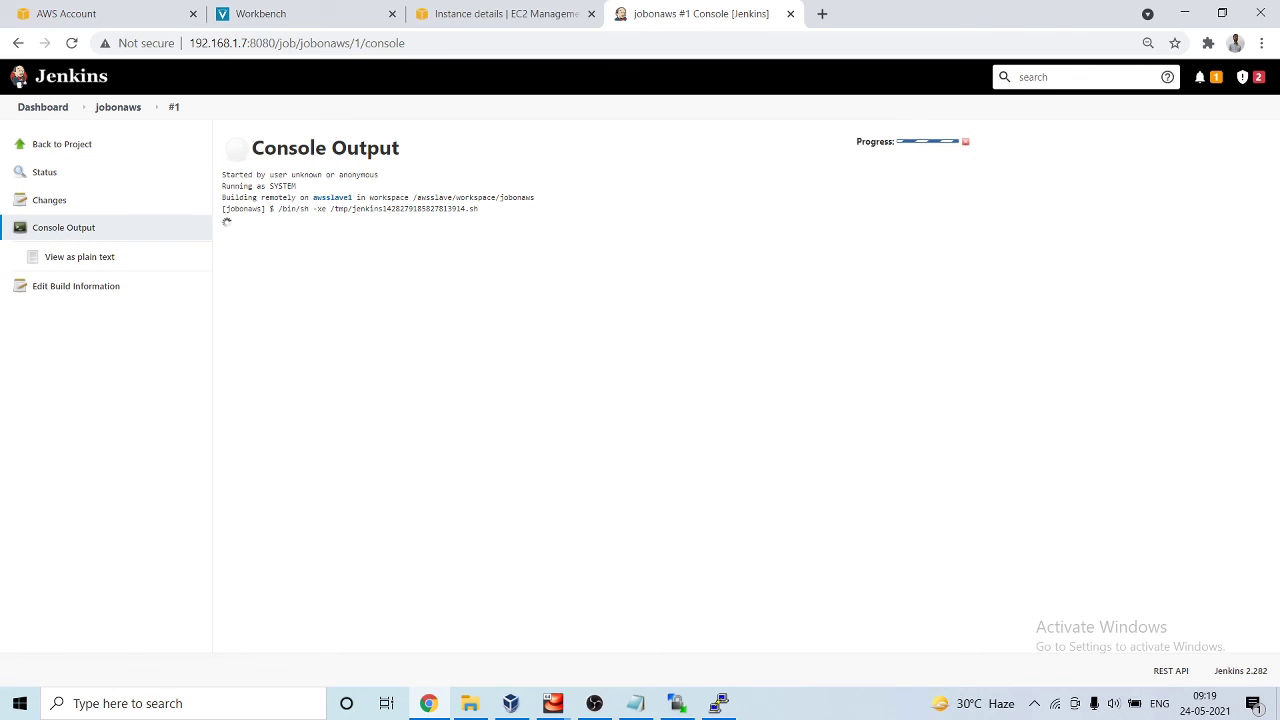